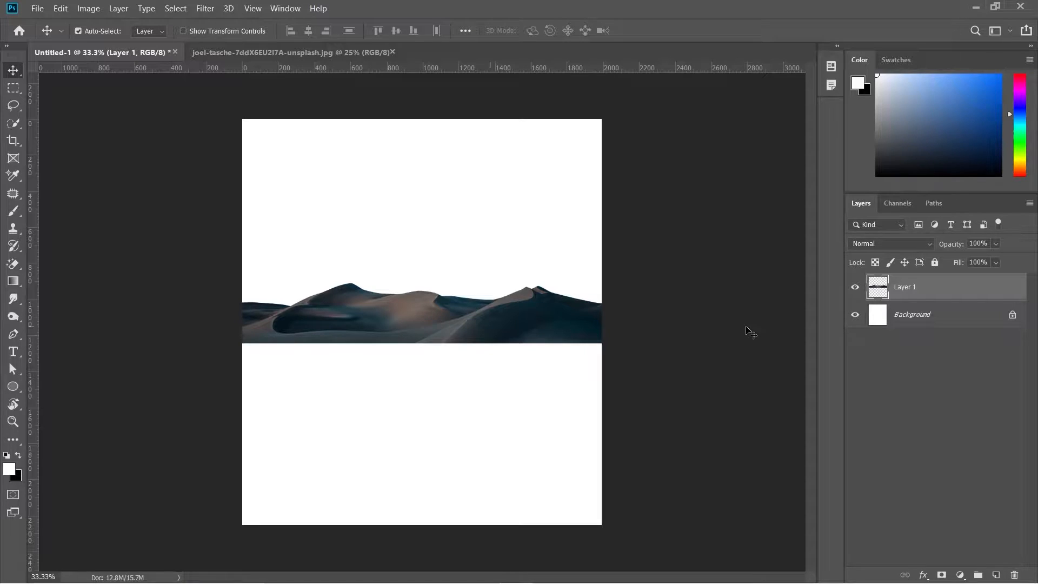
# Rename the dune layer as mount.
pyautogui.doubleClick(906, 286)
pyautogui.write('mount')
pyautogui.press('Return')
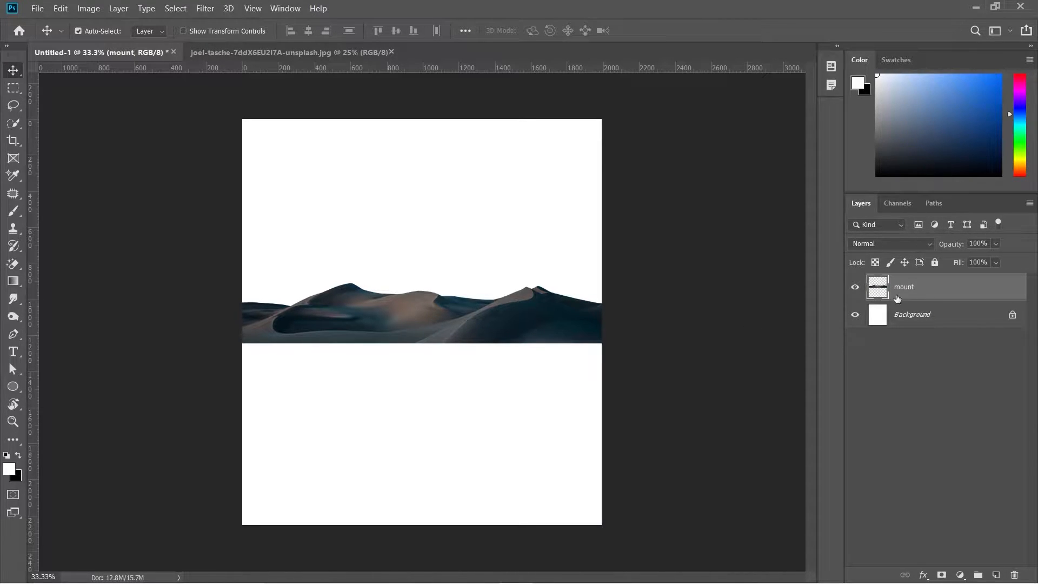
# Open the erdei-greta starry sky photo from Downloads and bring it into the Untitled-1 document.
pyautogui.click(53, 9)
pyautogui.moveTo(37, 8)
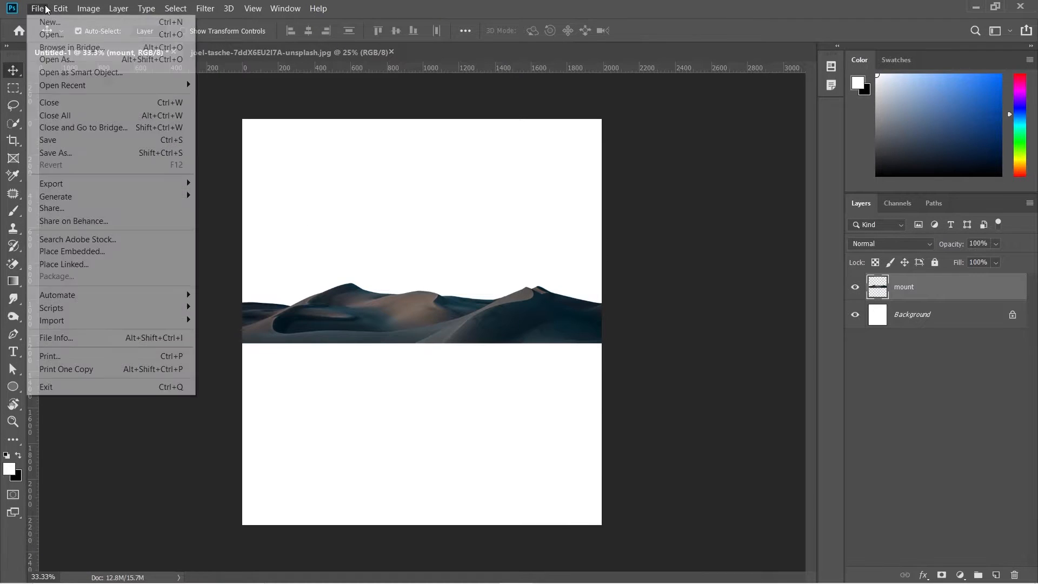
pyautogui.click(54, 39)
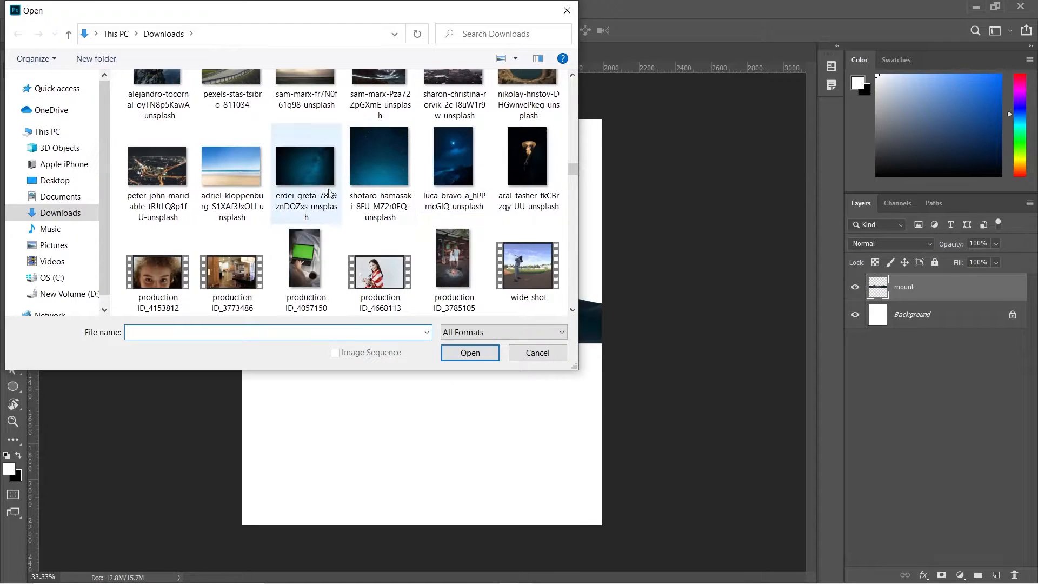
pyautogui.doubleClick(309, 178)
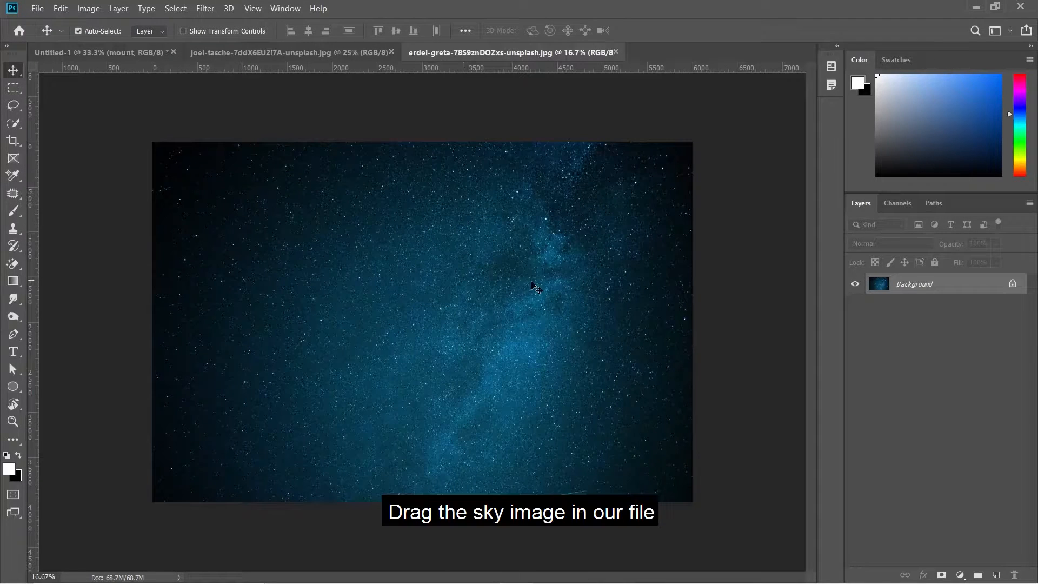
pyautogui.moveTo(537, 288); pyautogui.dragTo(429, 250)
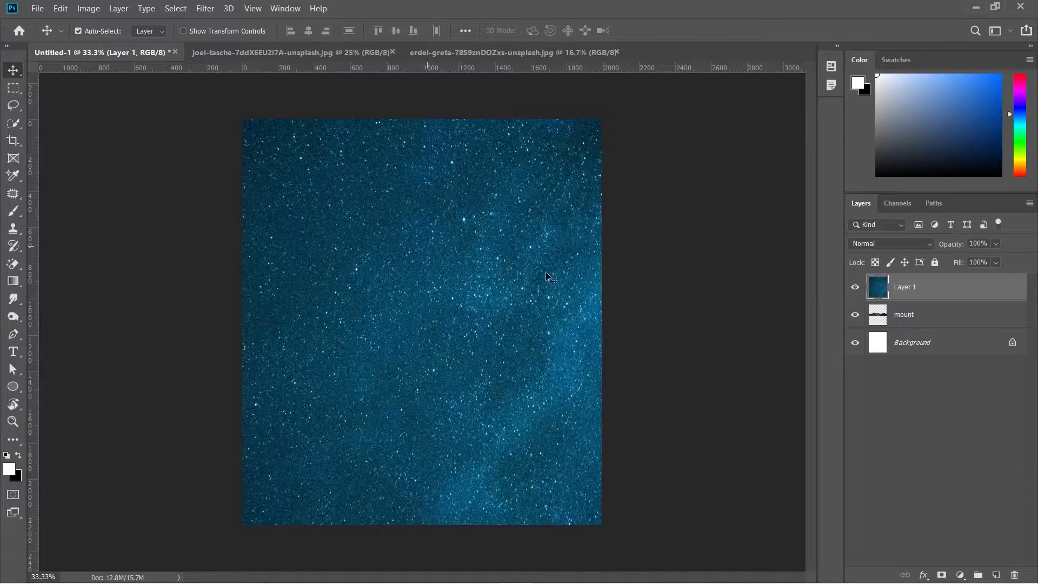
# Place the starry sky layer beneath mount, scale it to about 34% and fit it over the upper half of the canvas.
pyautogui.moveTo(892, 291); pyautogui.dragTo(921, 332)
pyautogui.hotkey('ctrl', 't')
pyautogui.hotkey('ctrl', '0')
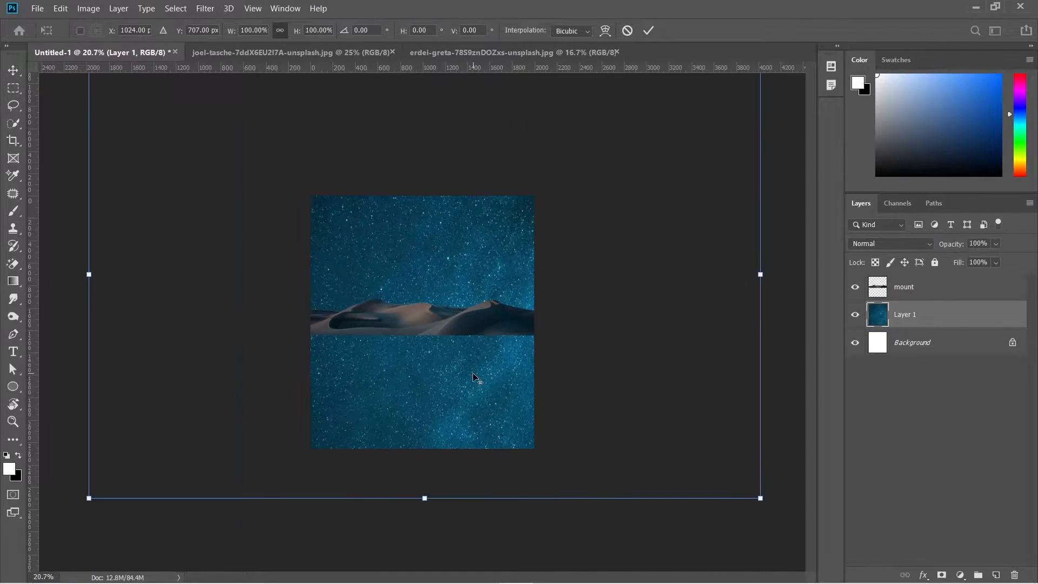
pyautogui.moveTo(424, 498); pyautogui.dragTo(449, 287)
pyautogui.hotkey('ctrl', '0')
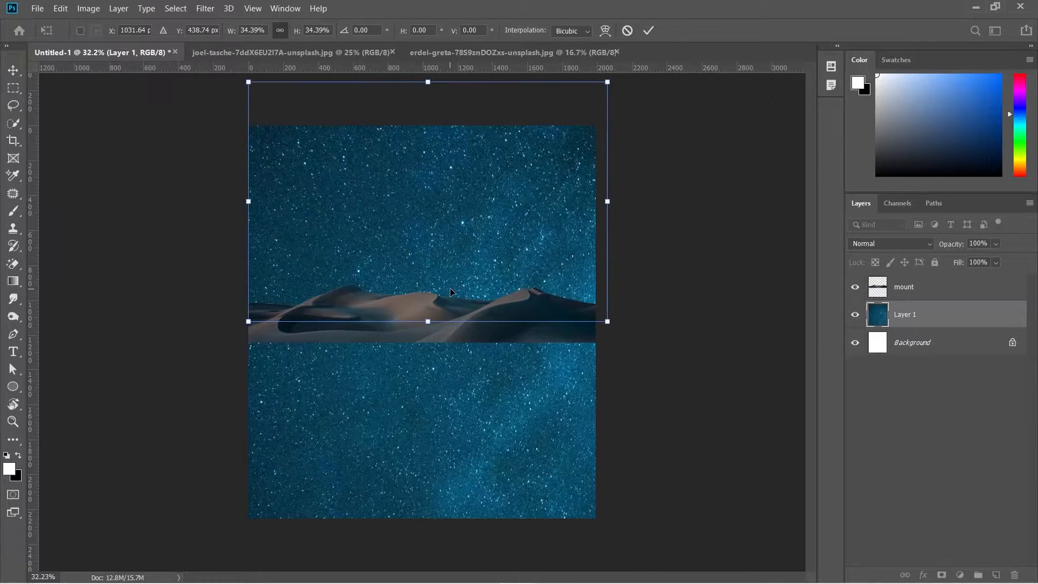
pyautogui.moveTo(465, 204); pyautogui.dragTo(466, 215)
pyautogui.moveTo(534, 176); pyautogui.dragTo(529, 178)
pyautogui.click(650, 29)
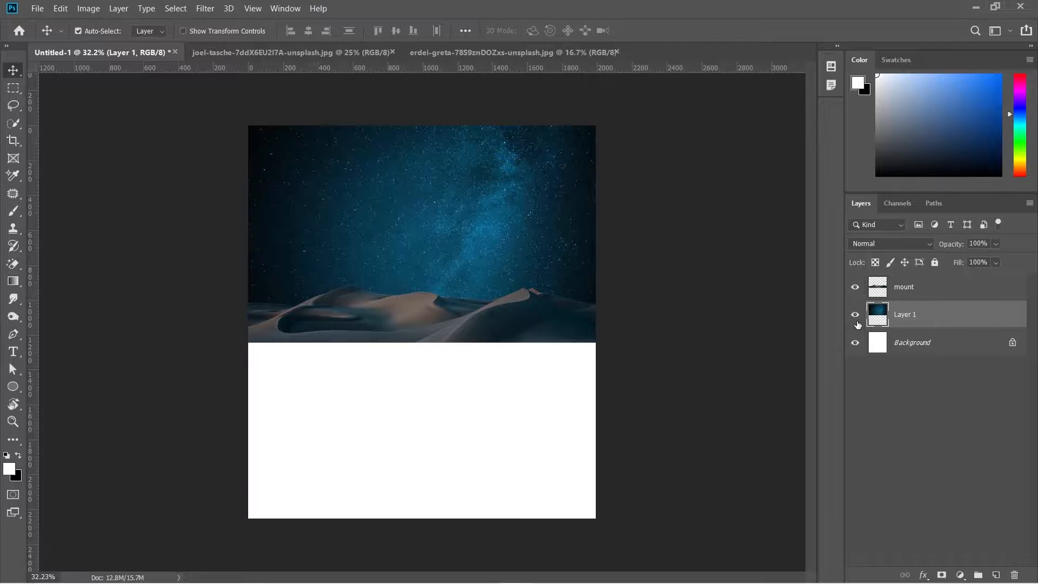
# Rename the starry sky layer as sky.
pyautogui.hotkey('ctrl', '0')
pyautogui.doubleClick(904, 315)
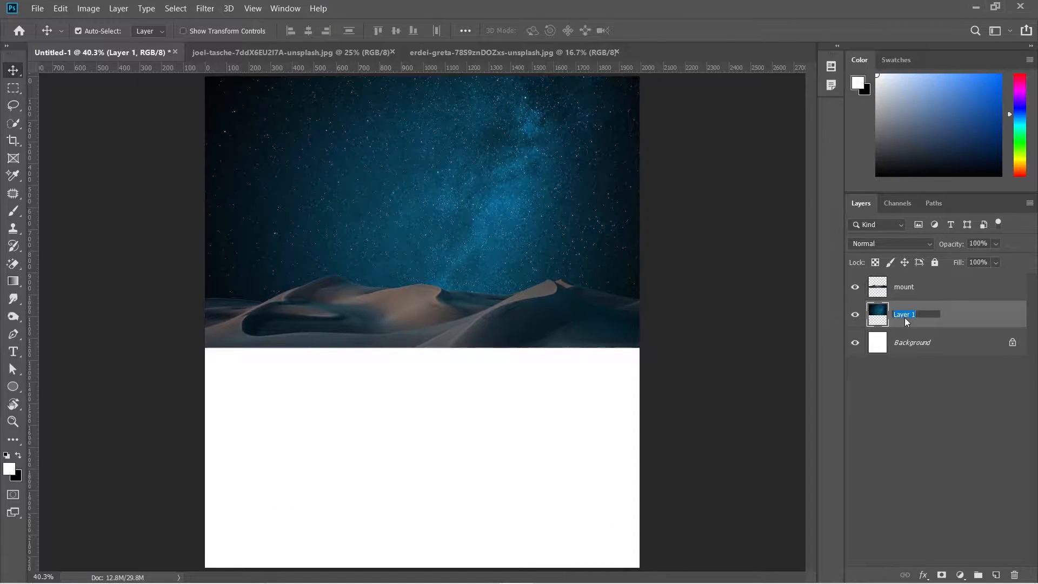
pyautogui.write('sky')
pyautogui.press('Return')
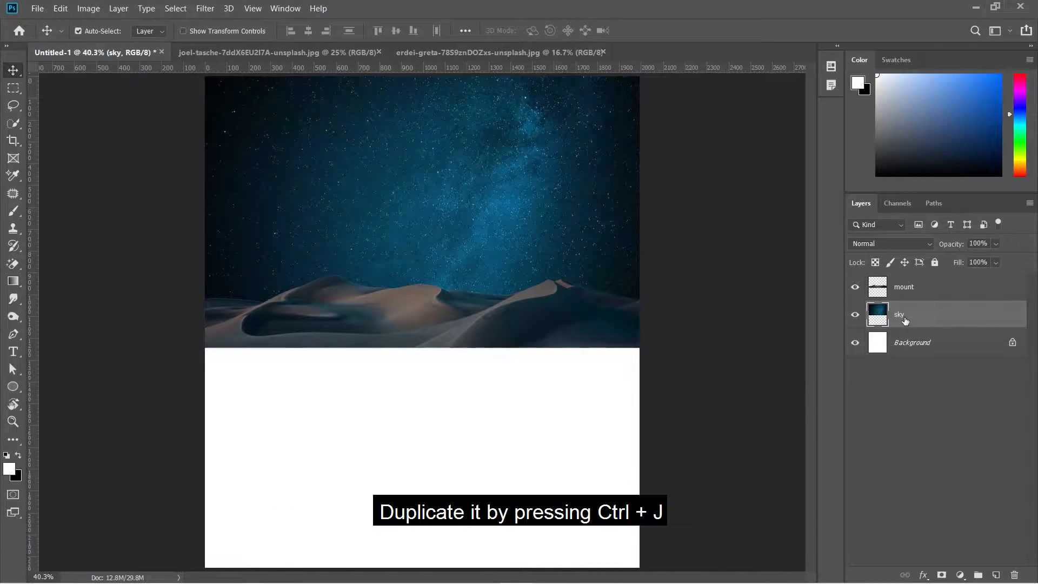
# Duplicate the sky layer, flip the copy vertically and move it down to fill the area below the dunes.
pyautogui.hotkey('ctrl', 'j')
pyautogui.hotkey('ctrl', 't')
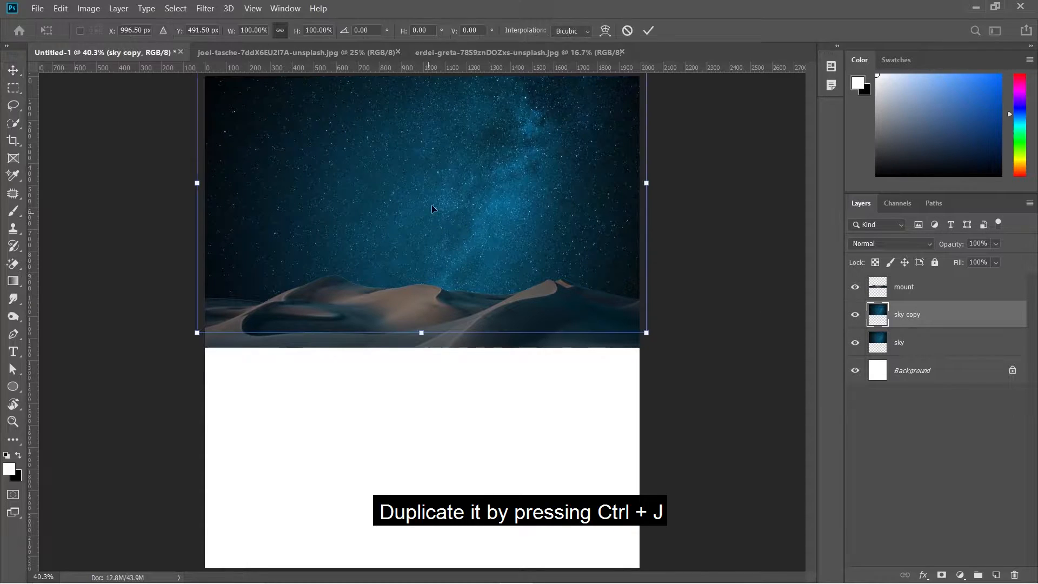
pyautogui.rightClick(437, 190)
pyautogui.click(470, 369)
pyautogui.moveTo(444, 198); pyautogui.dragTo(446, 481)
pyautogui.press('Return')
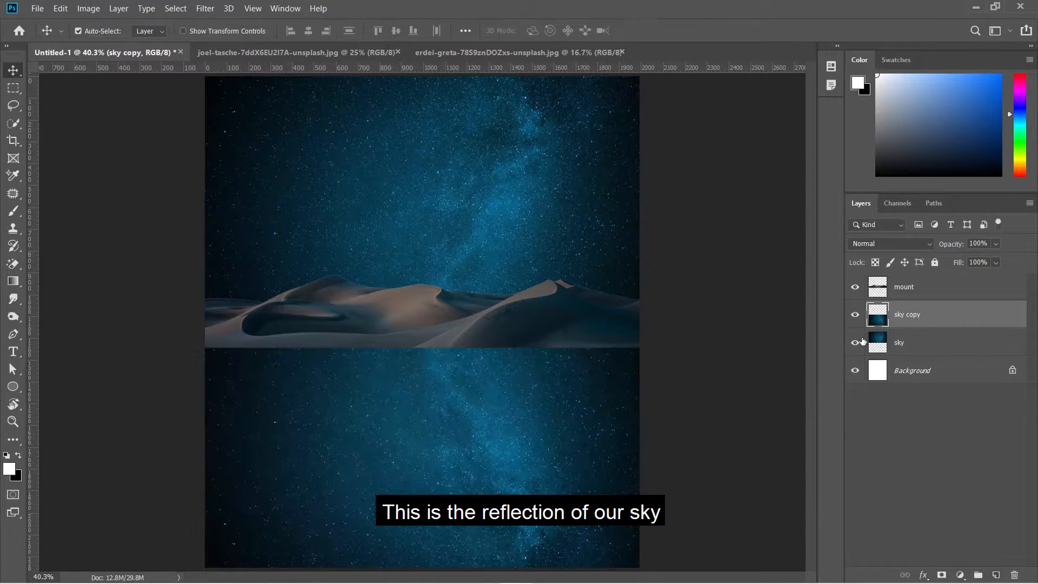
# Rename the flipped sky copy as sky reflection.
pyautogui.doubleClick(916, 318)
pyautogui.moveTo(906, 316); pyautogui.dragTo(933, 315)
pyautogui.write('ref')
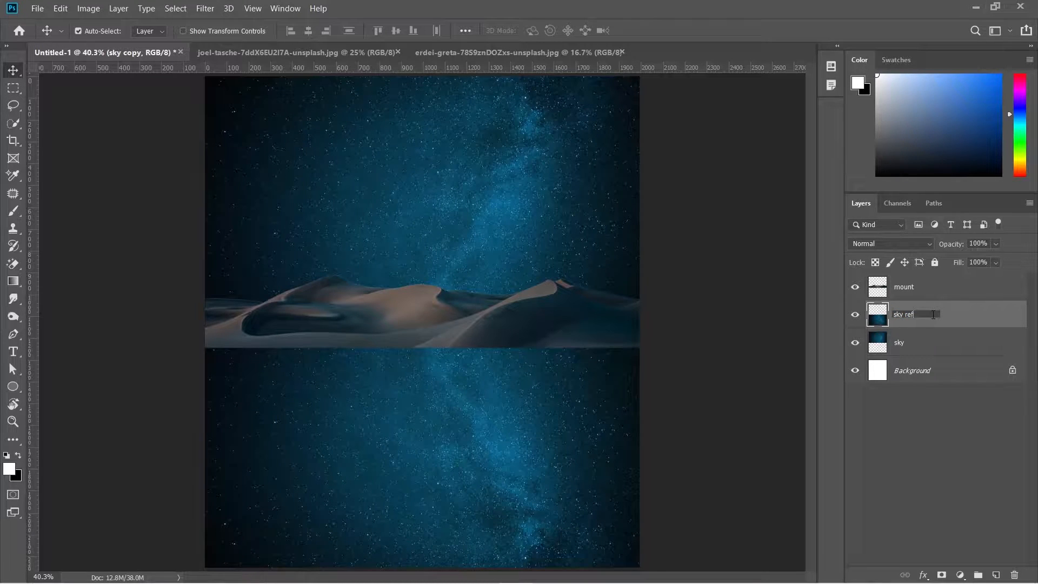
pyautogui.write('lection')
pyautogui.press('Return')
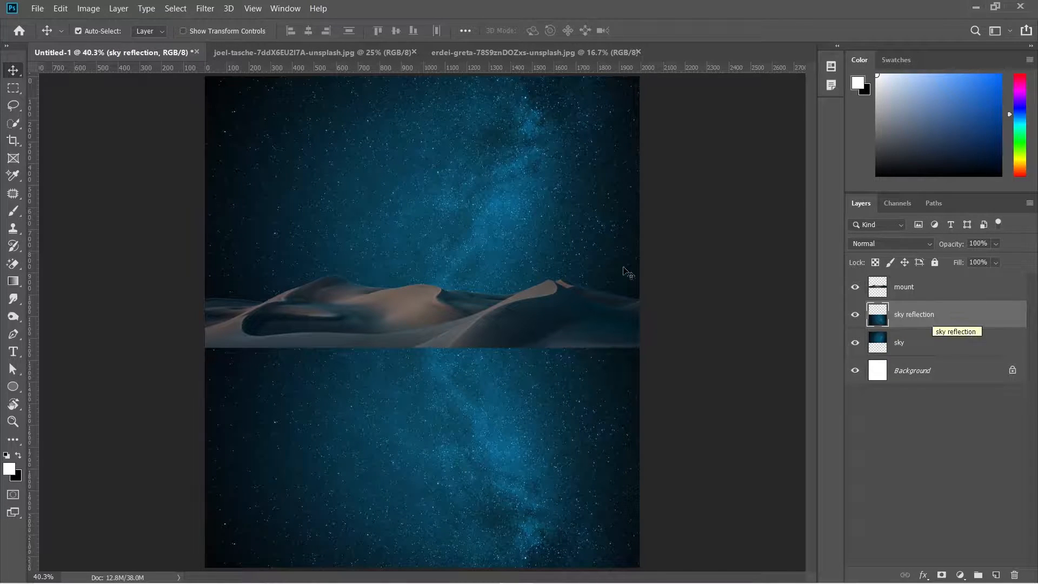
# Convert the sky reflection layer for smart filters and apply a Gaussian Blur with a 5 pixel radius.
pyautogui.click(210, 12)
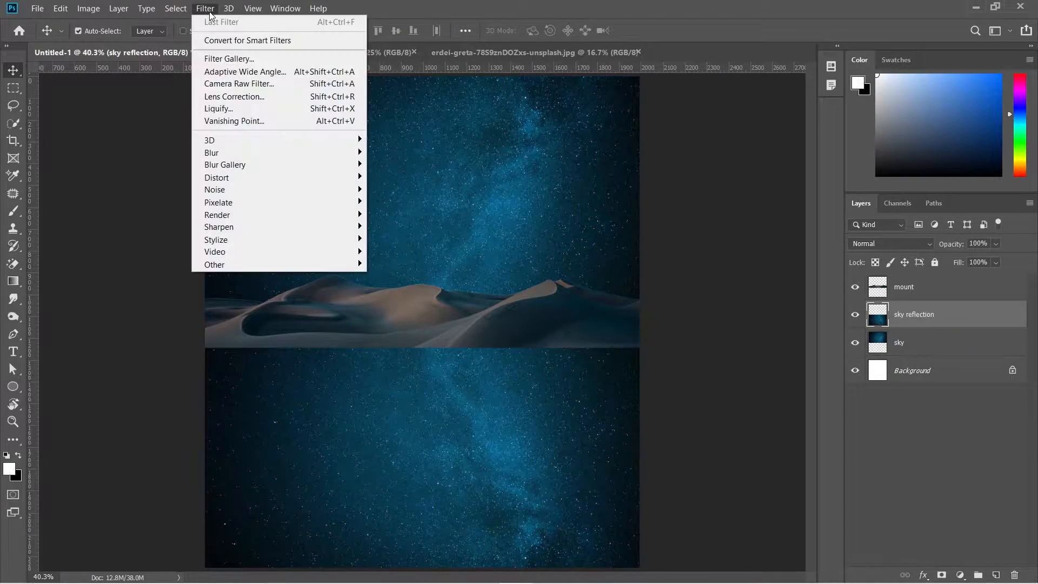
pyautogui.click(221, 40)
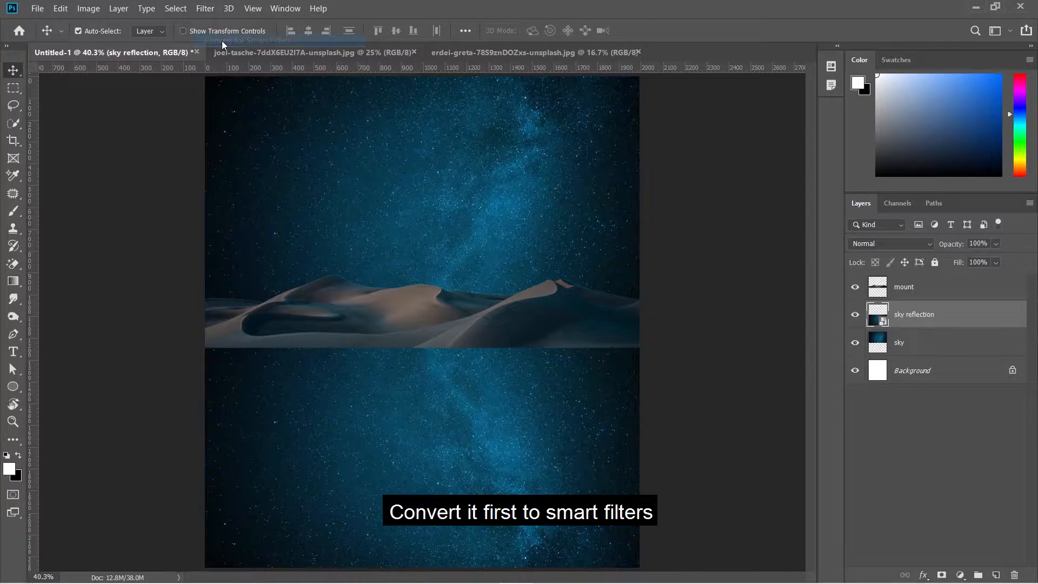
pyautogui.click(201, 11)
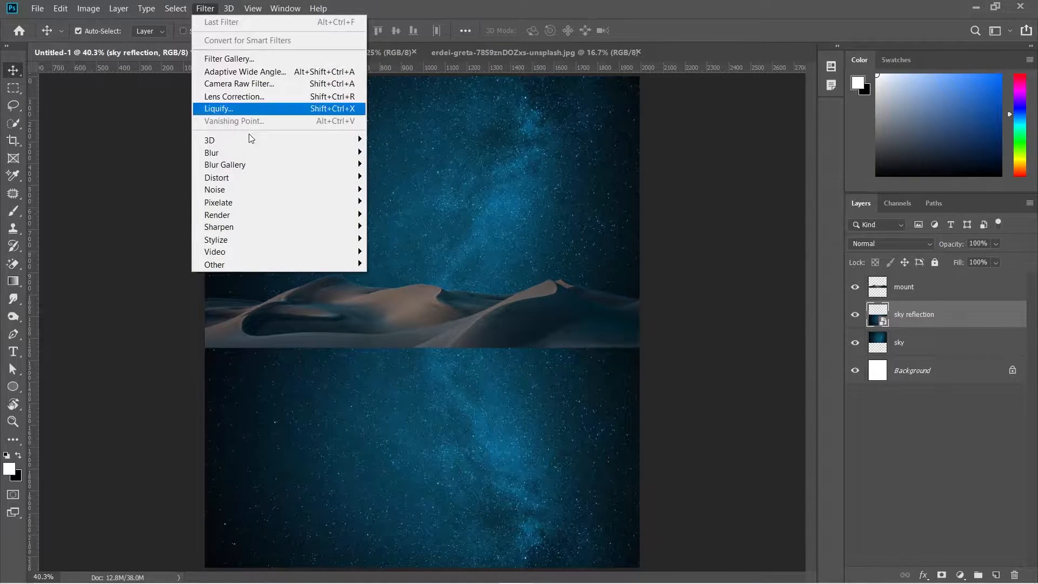
pyautogui.moveTo(280, 152)
pyautogui.click(398, 203)
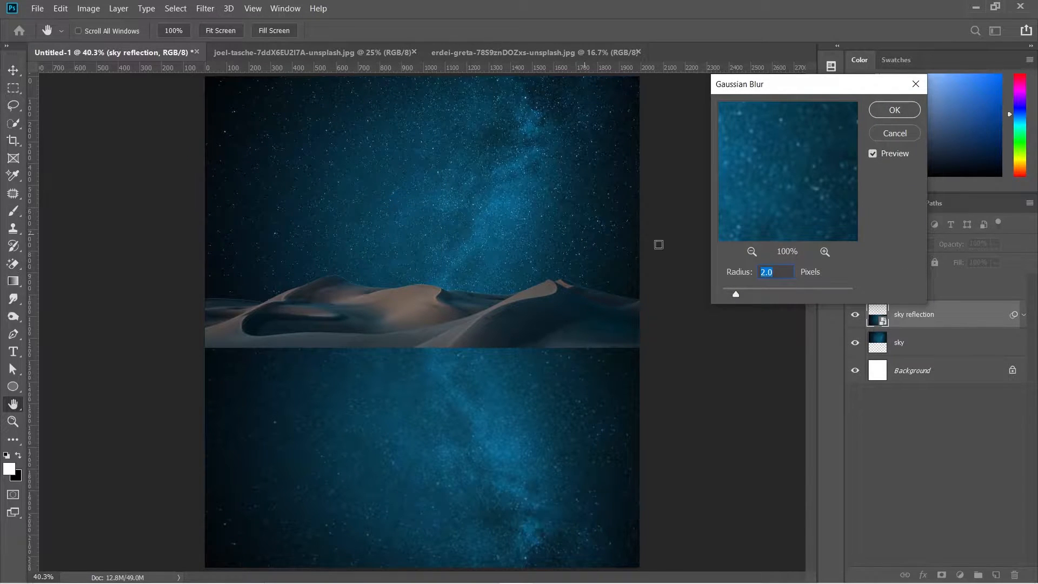
pyautogui.write('5')
pyautogui.click(894, 111)
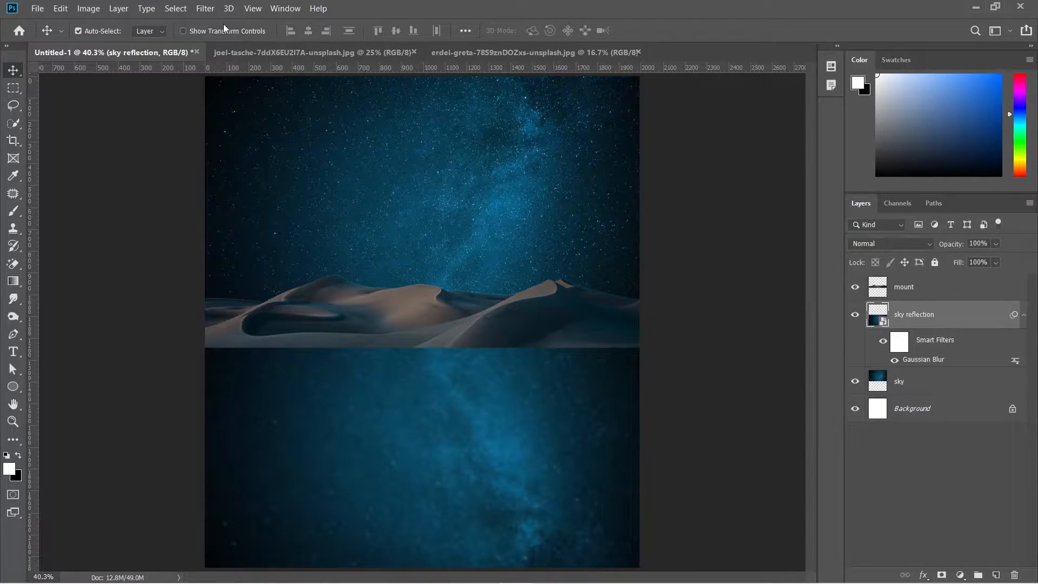
# Add a Motion Blur to the sky reflection layer with angle 0° and distance 25 pixels.
pyautogui.click(215, 10)
pyautogui.moveTo(339, 155)
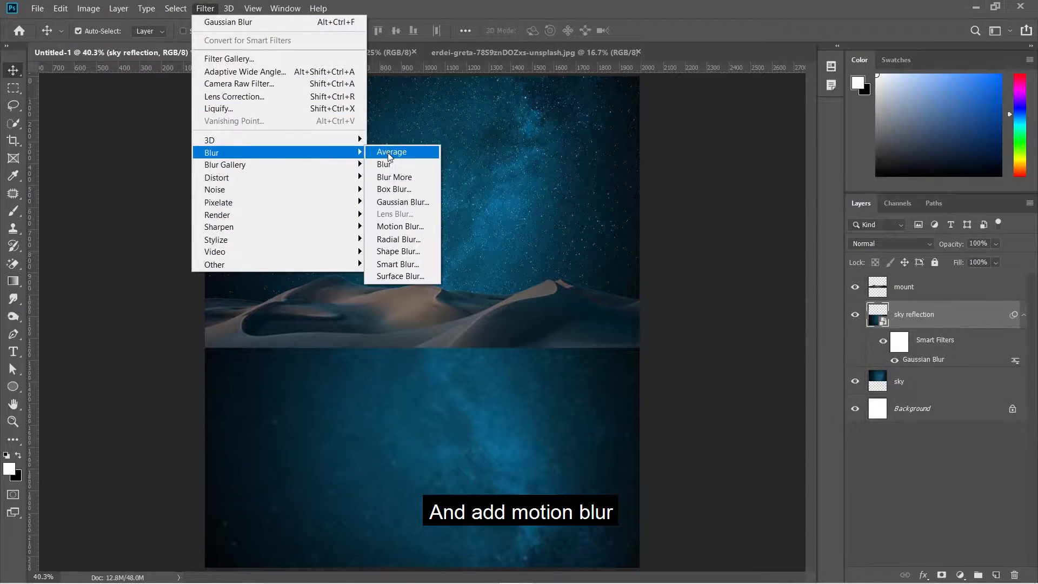
pyautogui.click(398, 228)
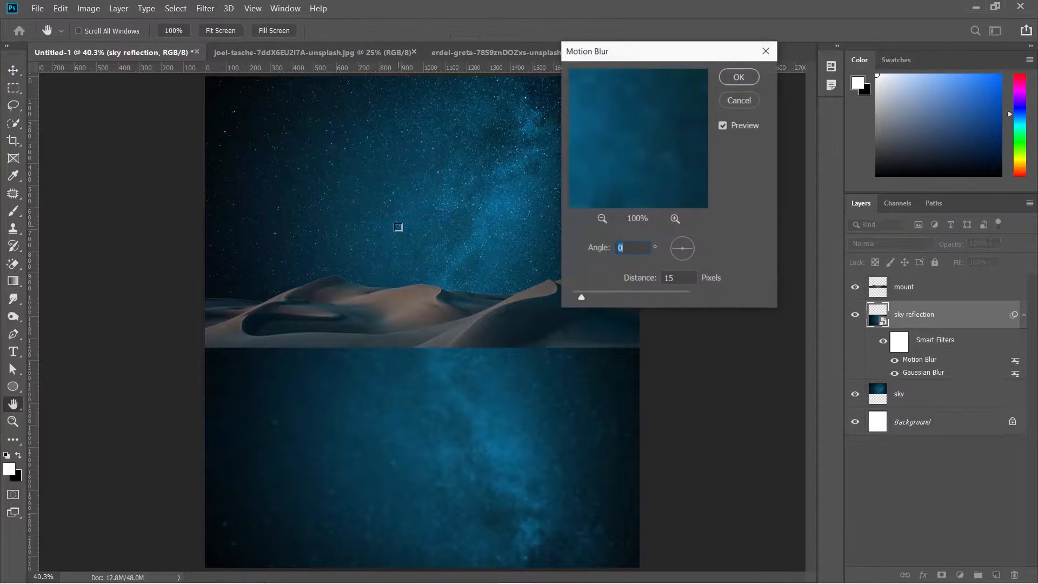
pyautogui.press('Tab')
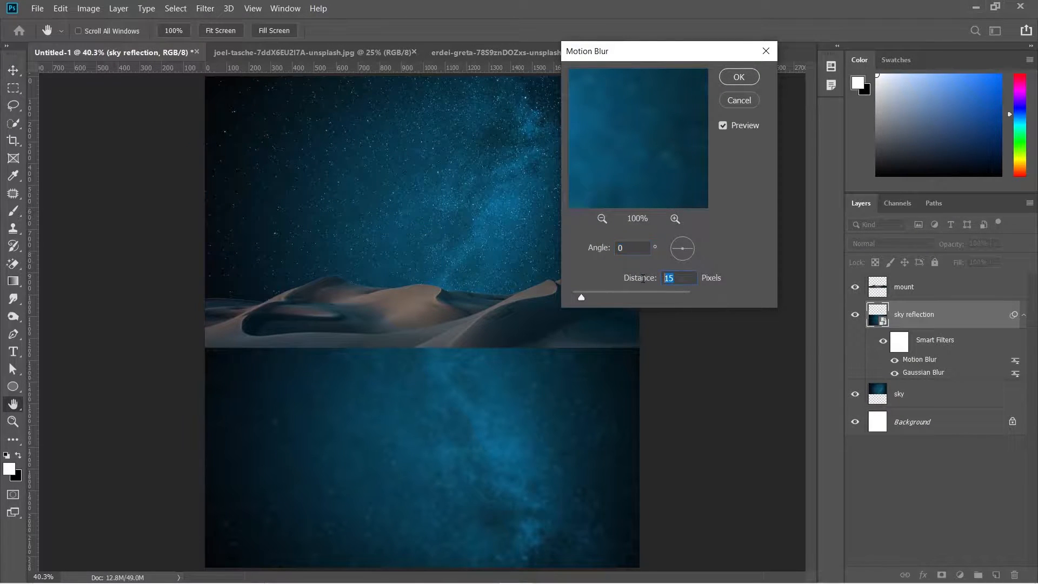
pyautogui.write('25')
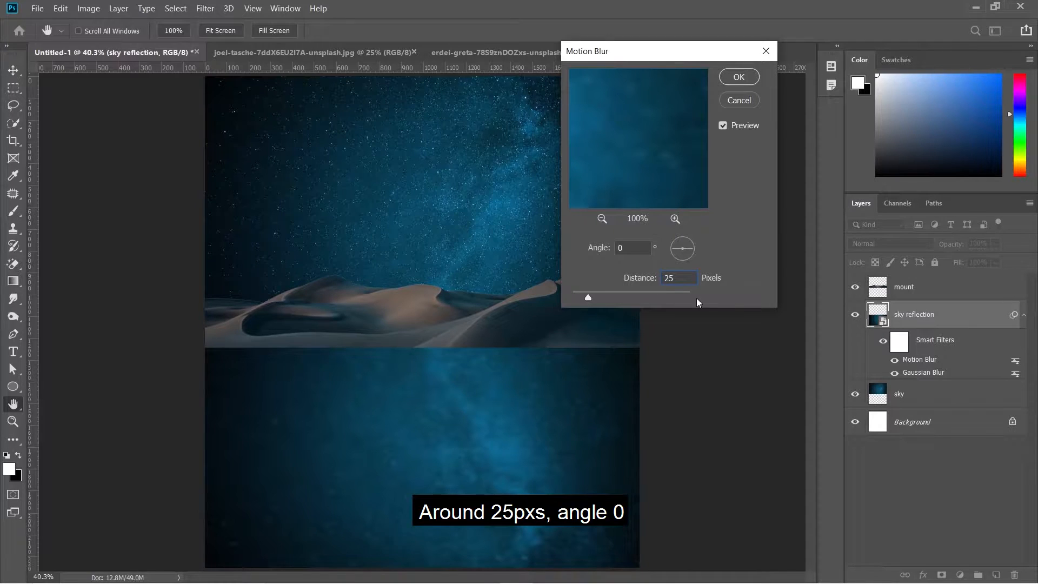
pyautogui.click(739, 78)
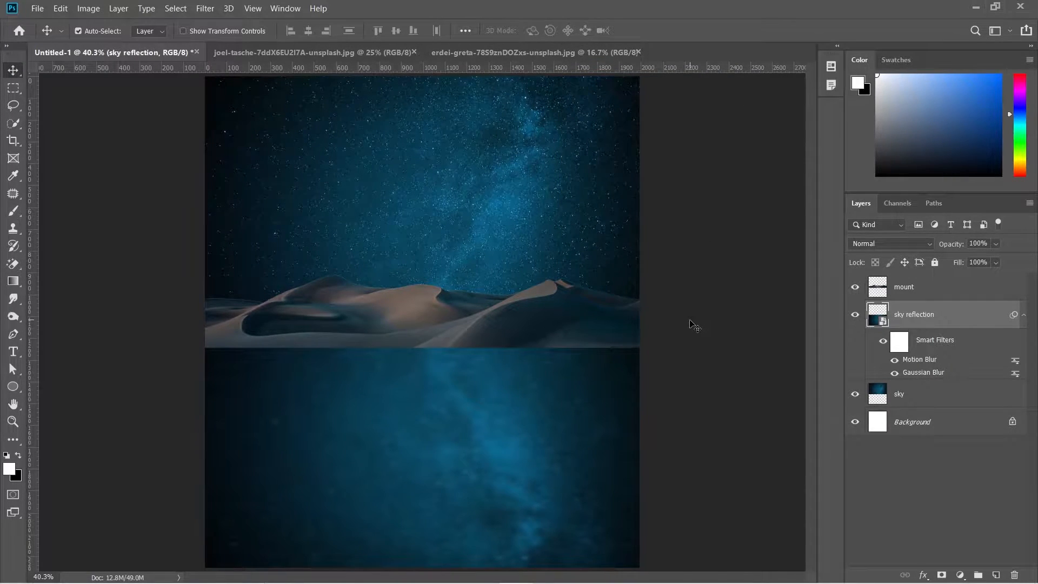
# Duplicate the mount layer as mount reflection and place the copy beneath the original in the layer order.
pyautogui.click(935, 292)
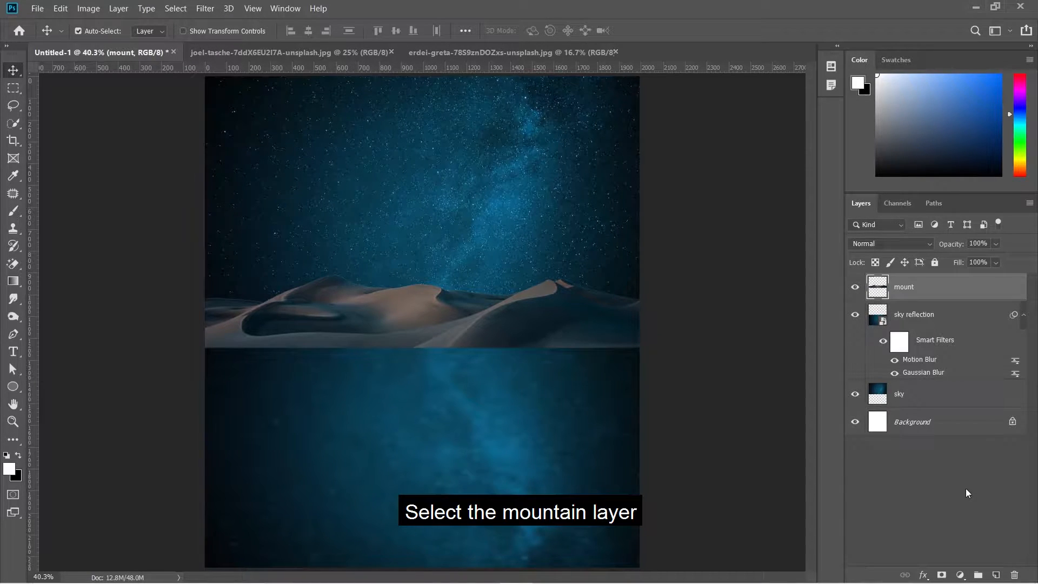
pyautogui.hotkey('ctrl', 'j')
pyautogui.doubleClick(924, 291)
pyautogui.doubleClick(923, 288)
pyautogui.write('reflection')
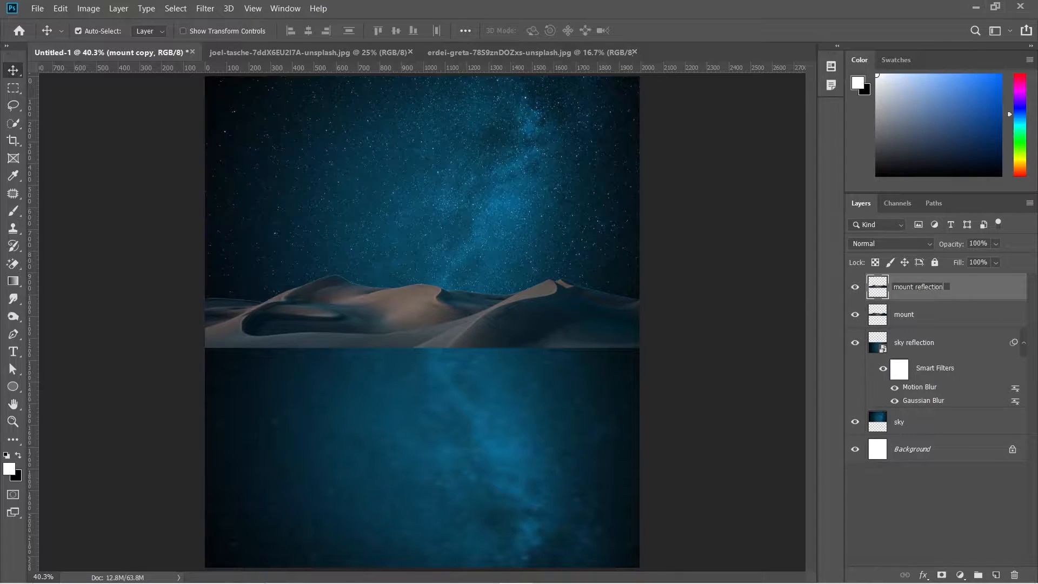
pyautogui.press('Return')
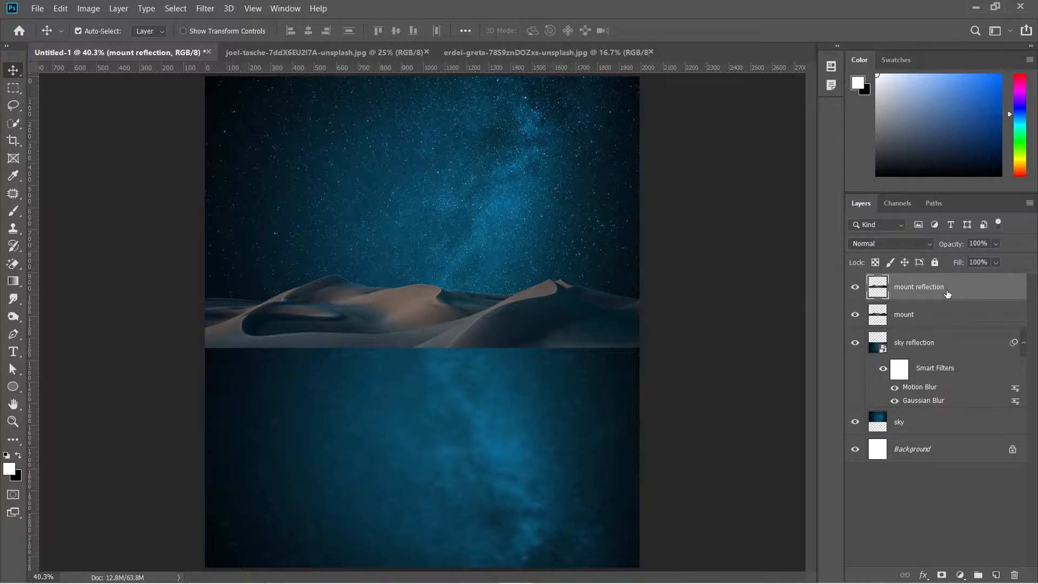
pyautogui.moveTo(947, 290); pyautogui.dragTo(930, 328)
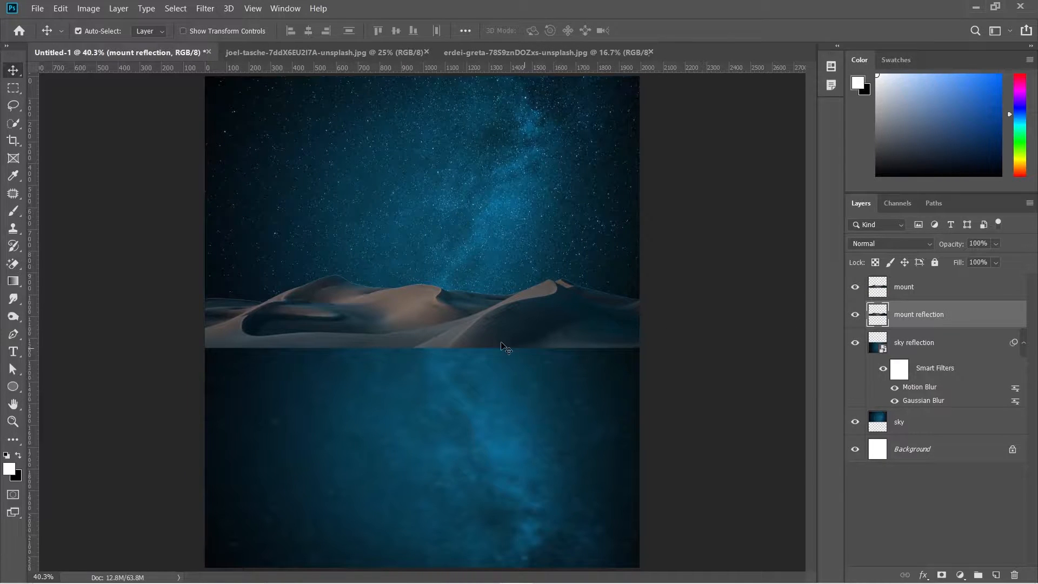
# Transform the mount reflection layer into a vertically flipped, slightly flattened mirror image directly below the dunes.
pyautogui.hotkey('ctrl', 't')
pyautogui.rightClick(473, 321)
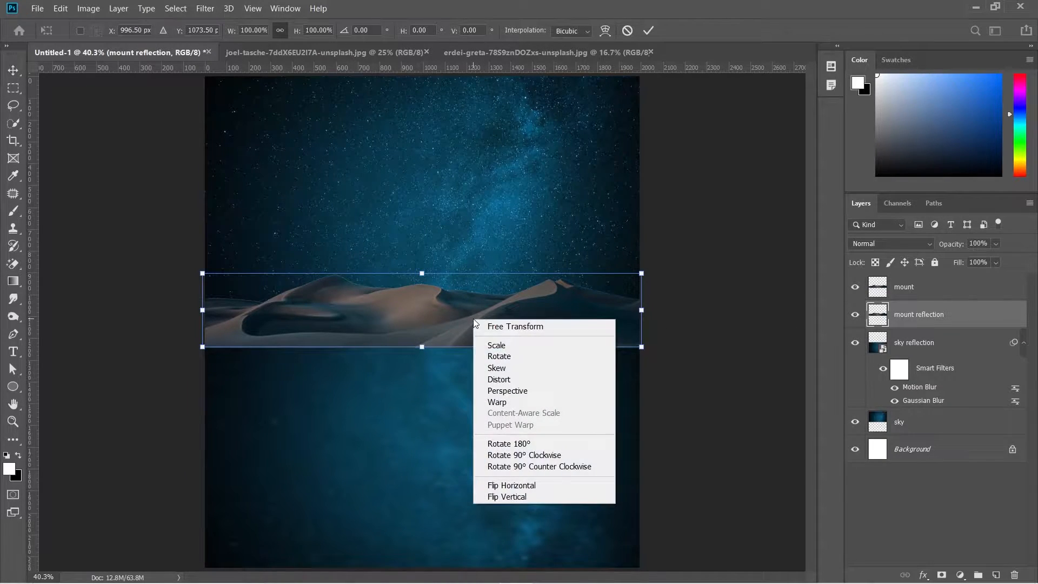
pyautogui.click(519, 495)
pyautogui.moveTo(453, 298); pyautogui.dragTo(453, 358)
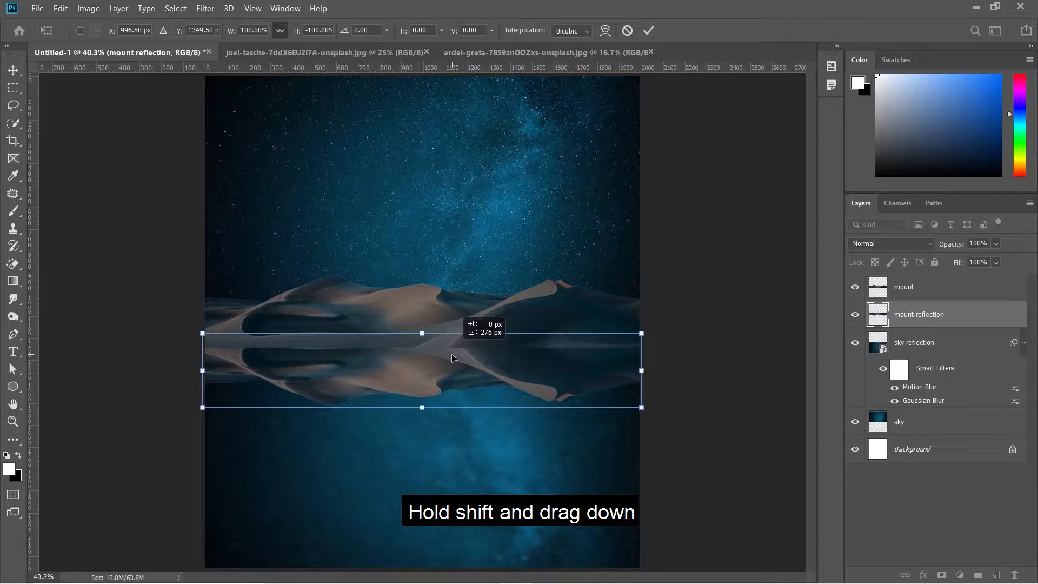
pyautogui.moveTo(422, 408); pyautogui.dragTo(427, 398)
pyautogui.press('Return')
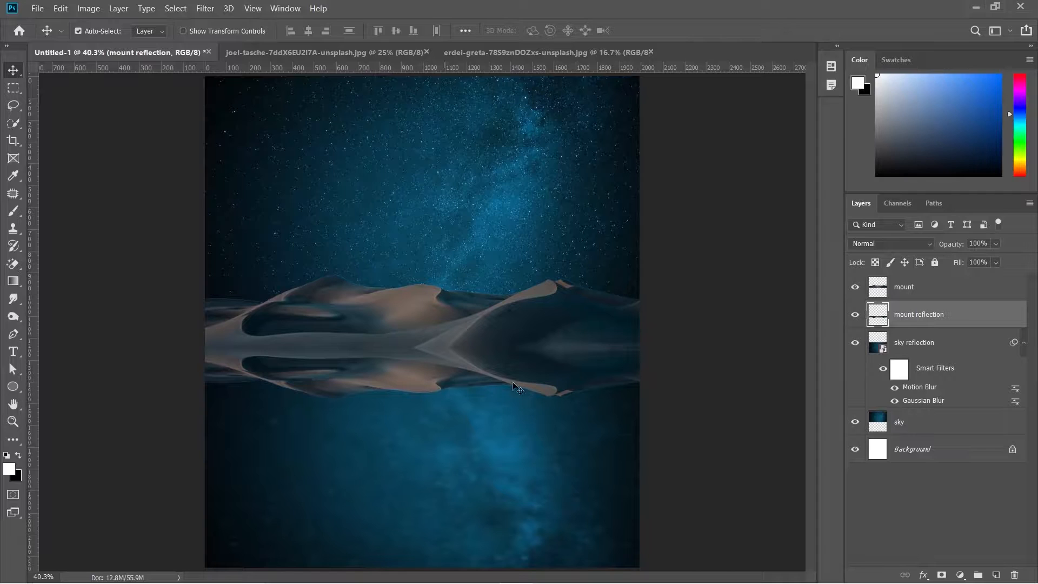
# Convert the mount reflection layer for smart filters and apply a Gaussian Blur with a 5 pixel radius.
pyautogui.click(911, 287)
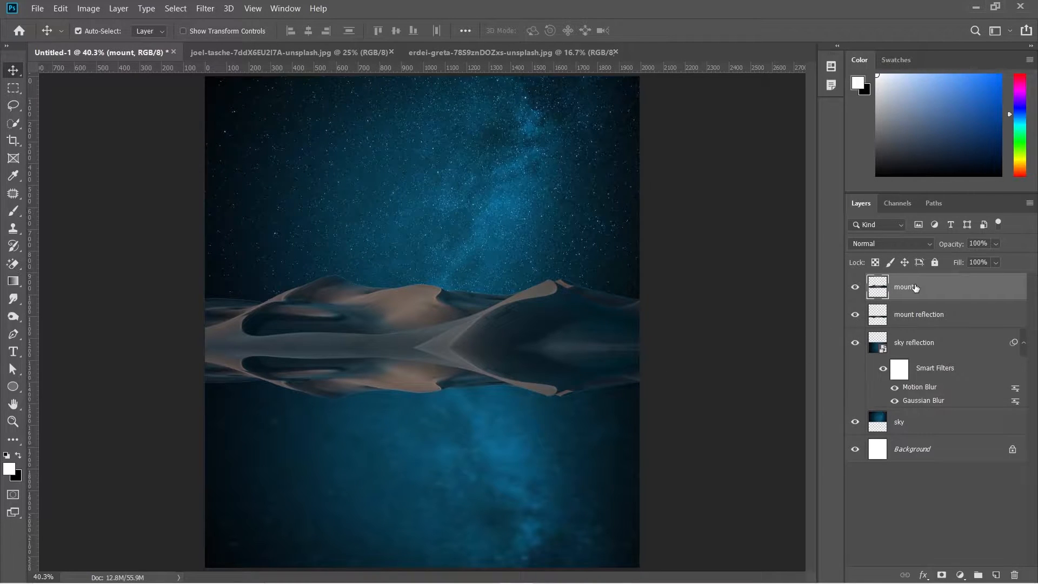
pyautogui.click(212, 8)
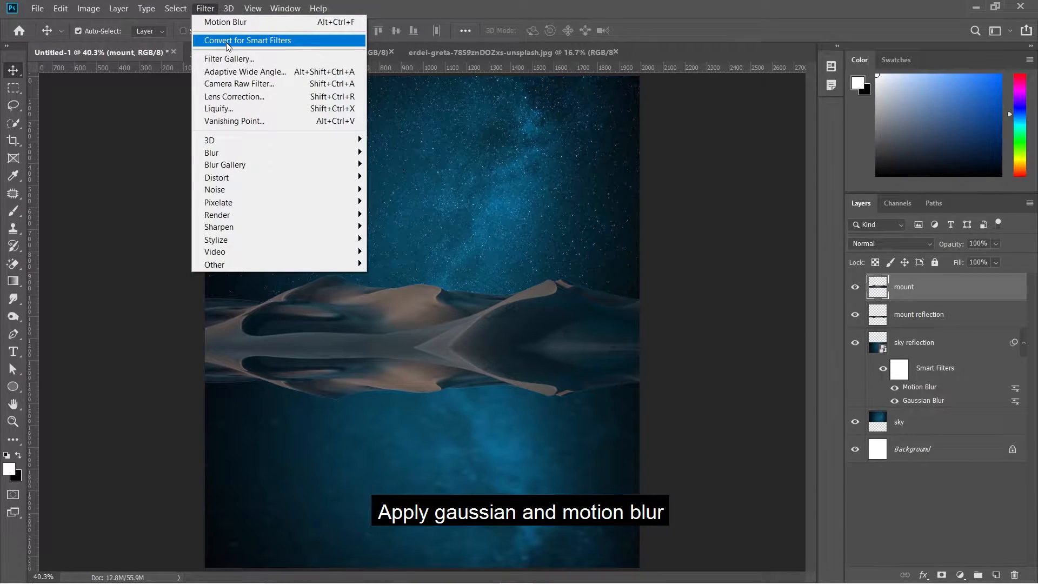
pyautogui.click(919, 313)
pyautogui.click(201, 8)
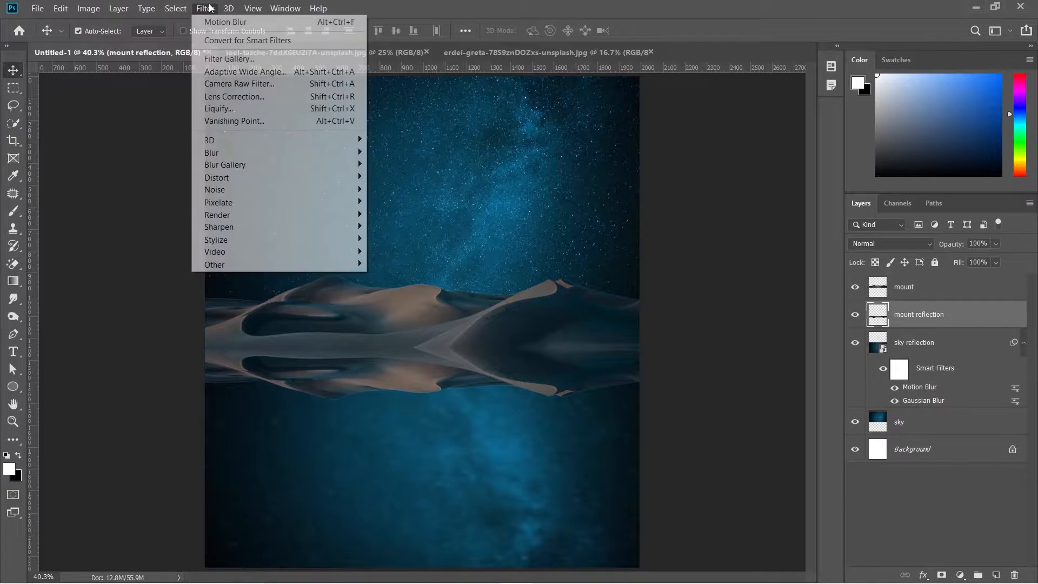
pyautogui.click(230, 42)
pyautogui.click(206, 8)
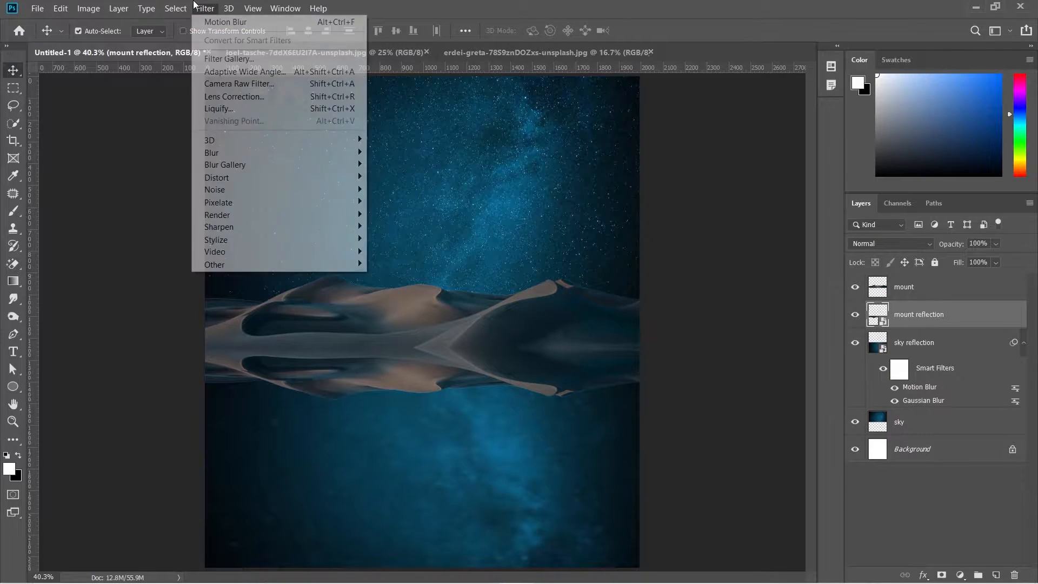
pyautogui.moveTo(321, 156)
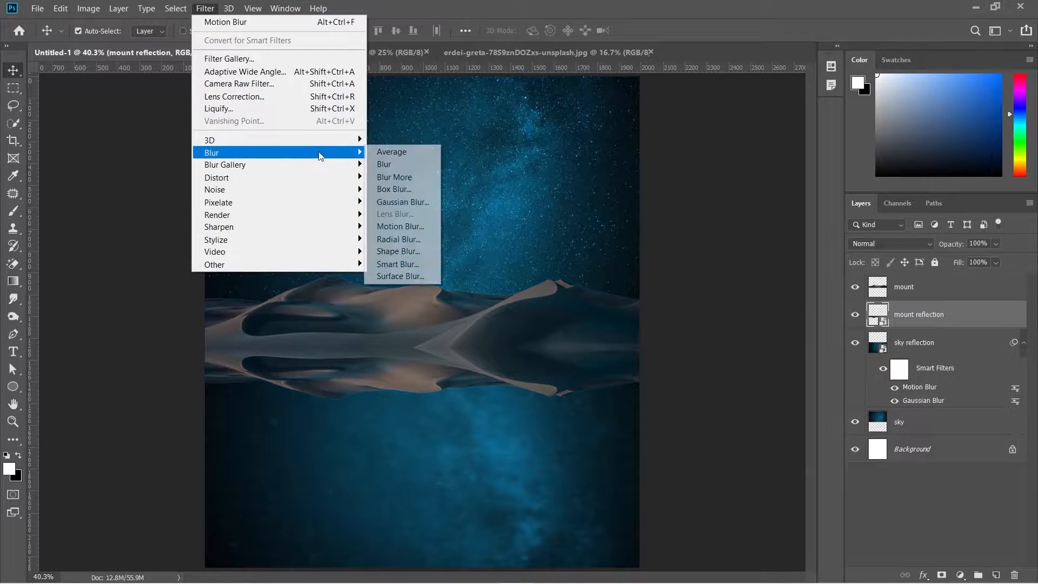
pyautogui.click(398, 203)
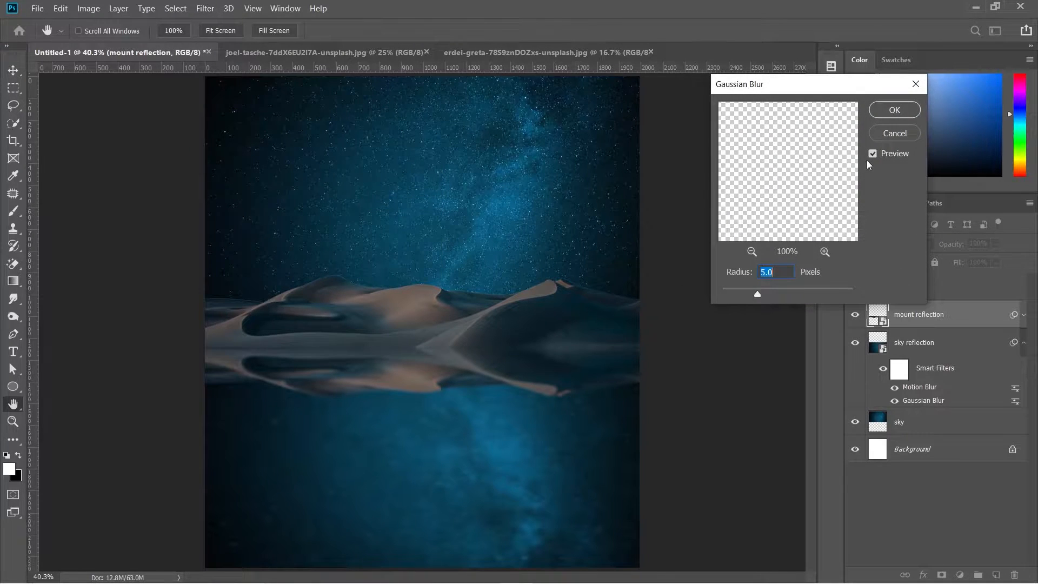
pyautogui.click(882, 107)
# Add a Motion Blur to the mount reflection layer with angle 0° and distance 90 pixels.
pyautogui.click(206, 8)
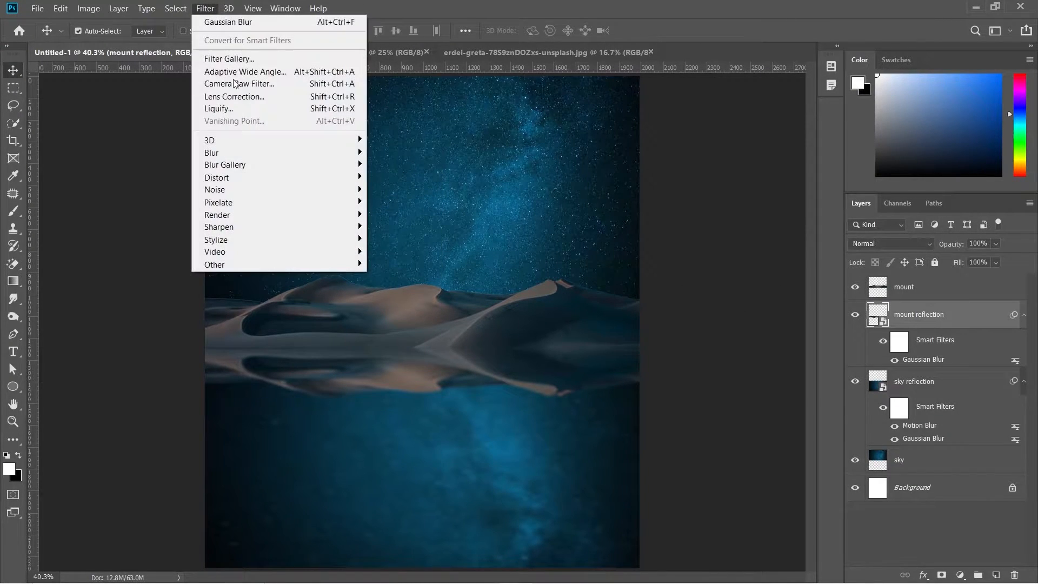
pyautogui.moveTo(316, 157)
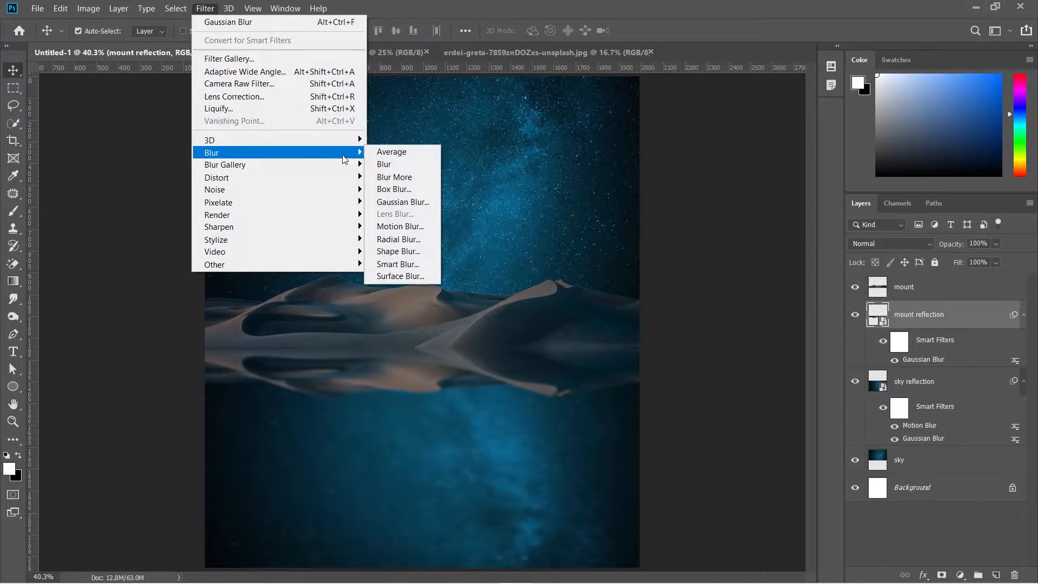
pyautogui.click(400, 226)
pyautogui.moveTo(597, 298); pyautogui.dragTo(612, 298)
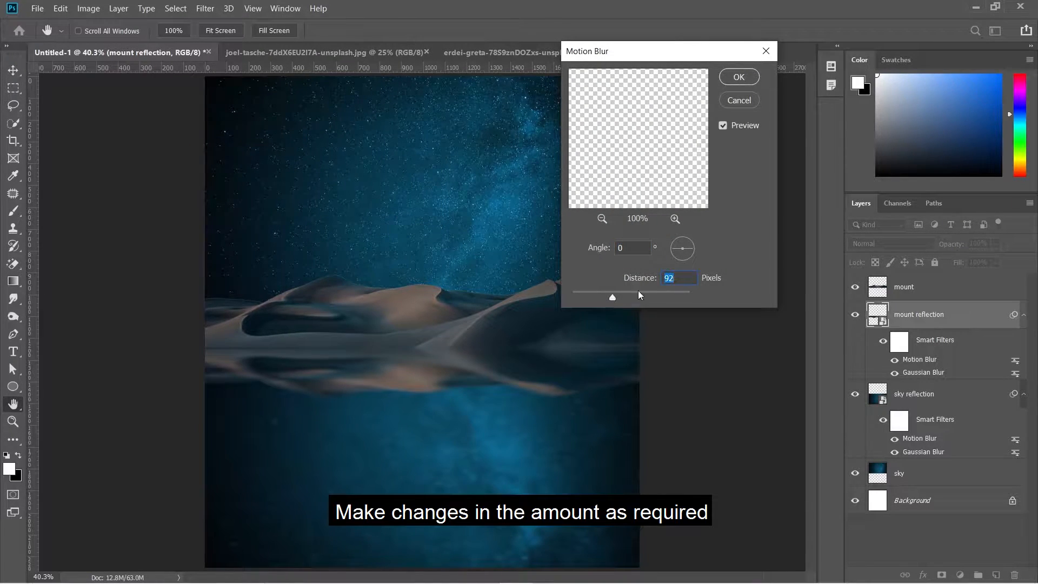
pyautogui.write('90')
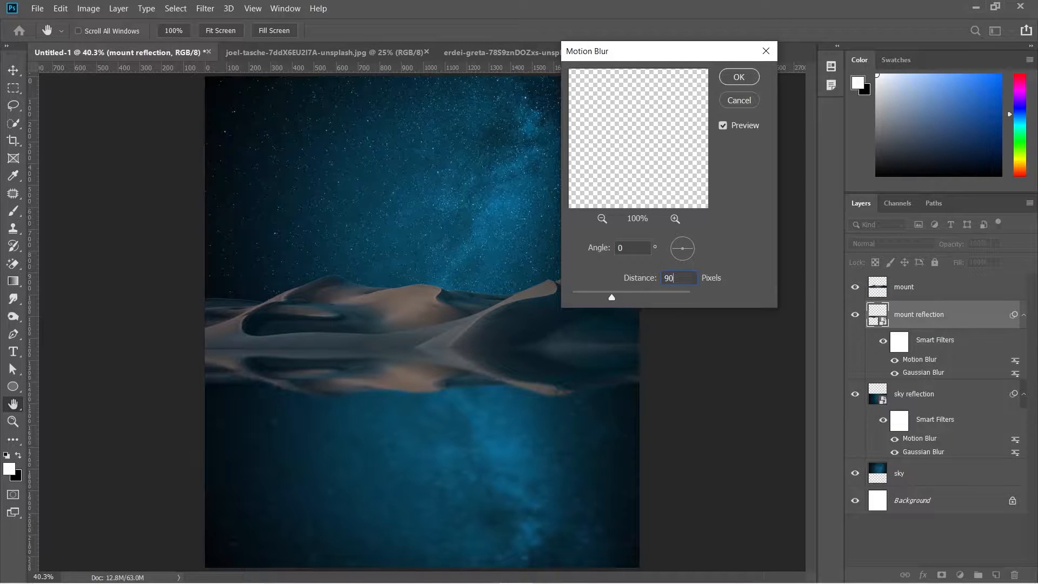
pyautogui.click(741, 78)
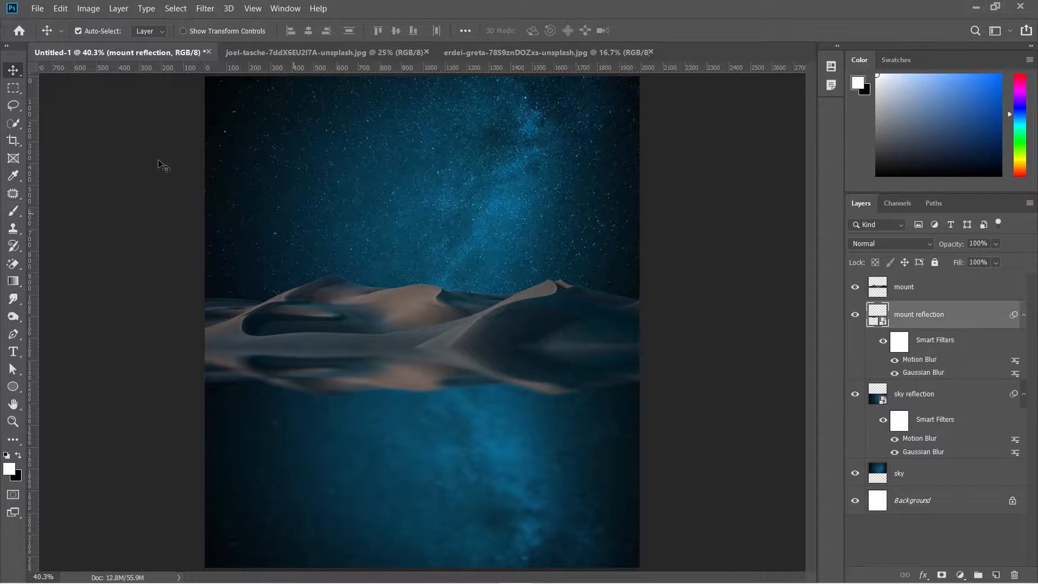
# Open the image moon.jpg from the Downloads folder.
pyautogui.click(60, 8)
pyautogui.click(50, 34)
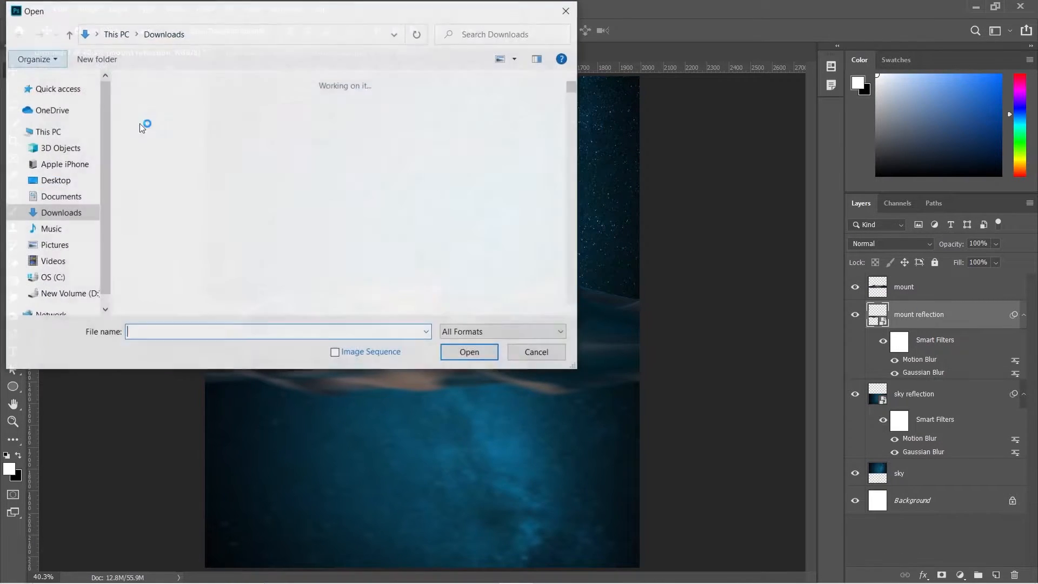
pyautogui.write('moon')
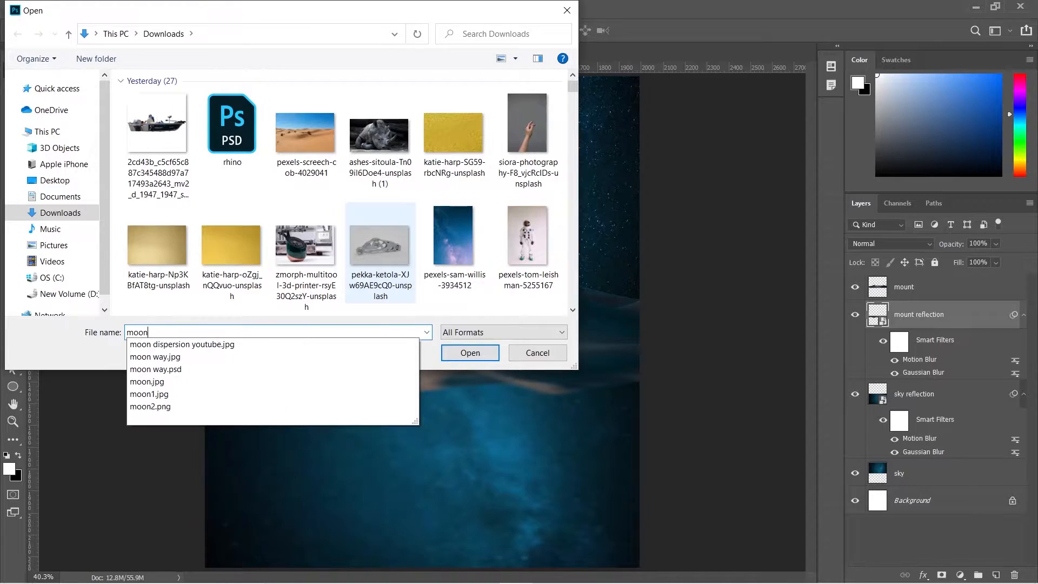
pyautogui.press('Up')
pyautogui.press('Up')
pyautogui.press('Up')
pyautogui.press('Return')
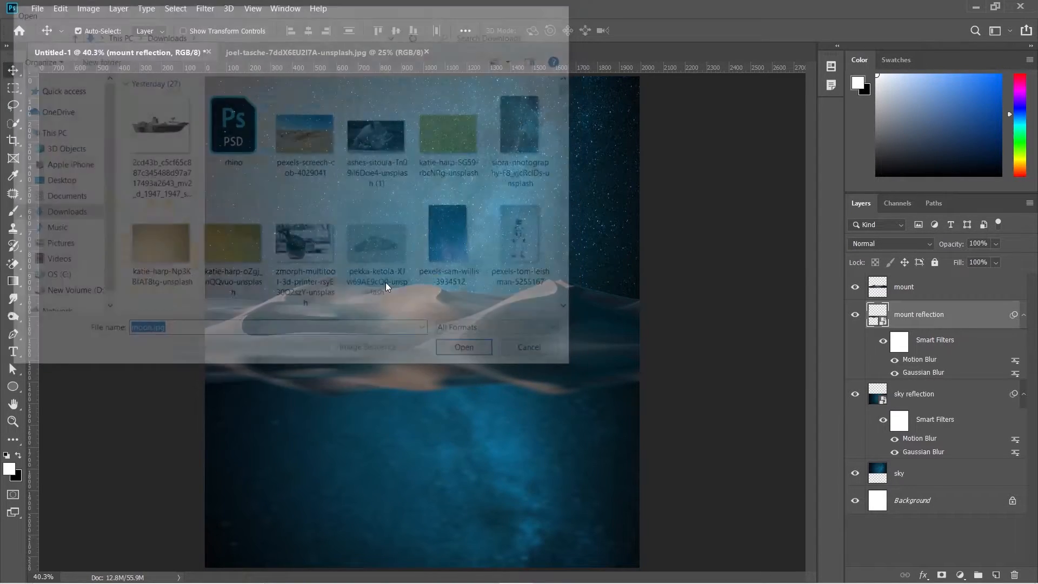
# Erase the black background around the moon with the Magic Eraser and move the cut-out moon into the Untitled-1 composite.
pyautogui.click(12, 263)
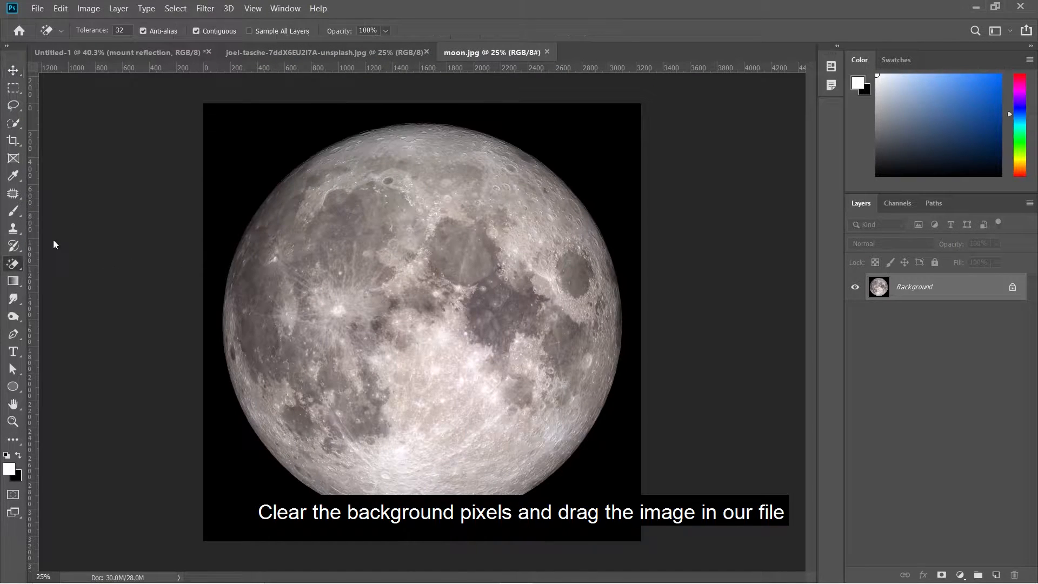
pyautogui.click(233, 151)
pyautogui.press('v')
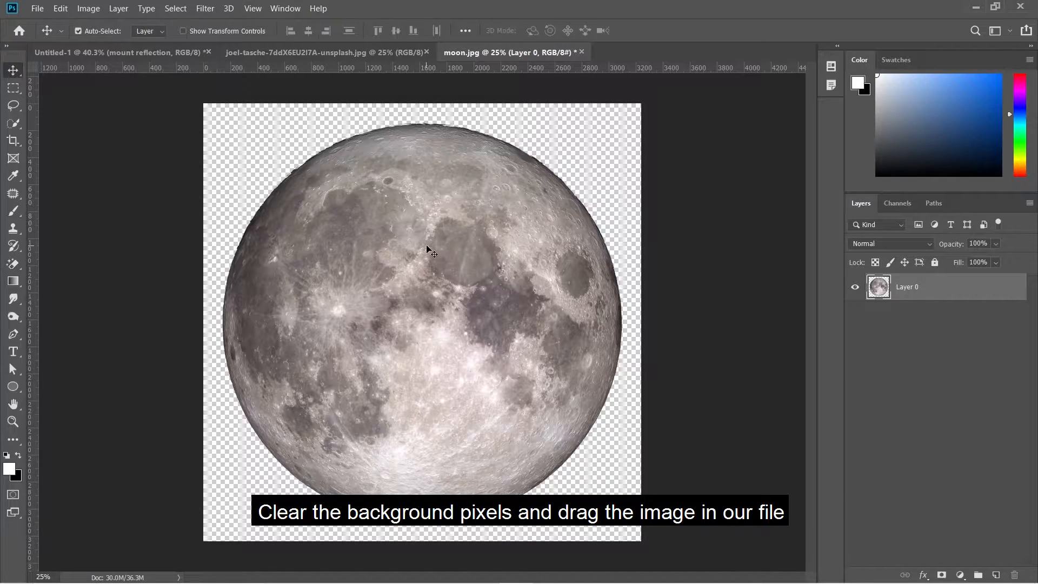
pyautogui.moveTo(454, 276); pyautogui.dragTo(441, 227)
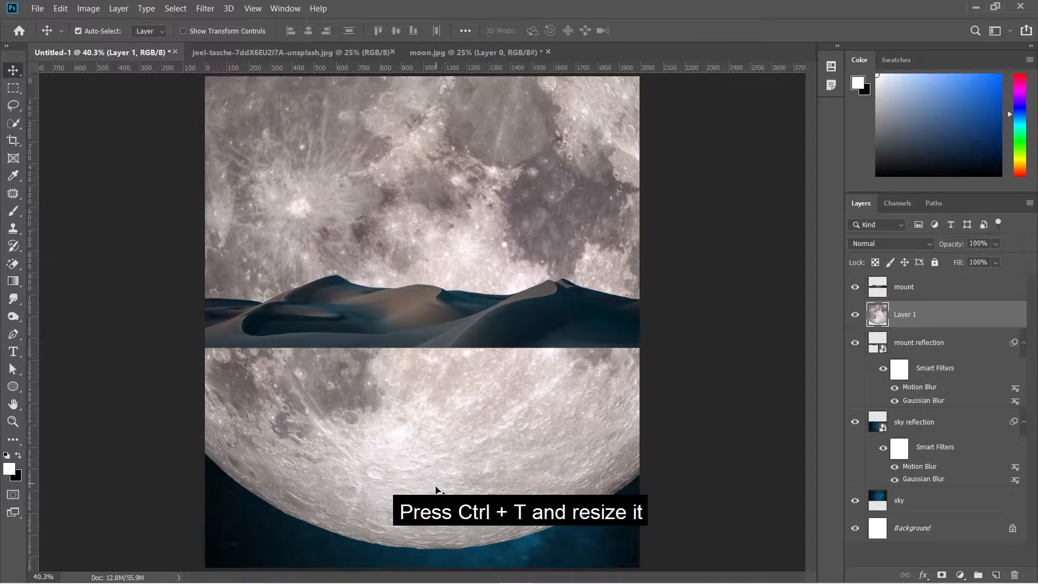
# Transform the moon to about 31% size, flipped both ways, and place it centrally so it rises from behind the dunes.
pyautogui.hotkey('ctrl', 't')
pyautogui.moveTo(436, 549); pyautogui.dragTo(432, 321)
pyautogui.moveTo(612, 187); pyautogui.dragTo(381, 202)
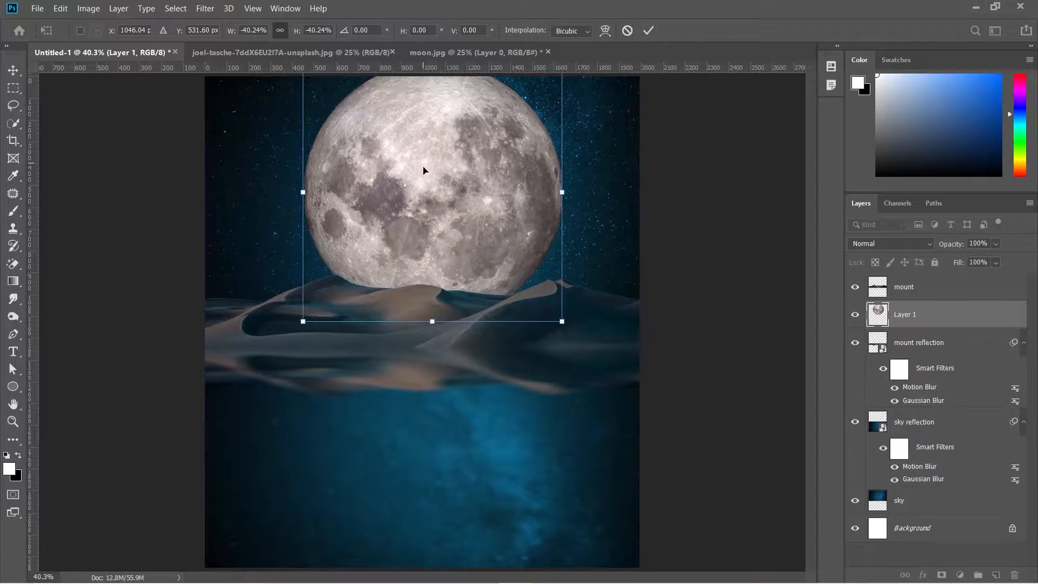
pyautogui.moveTo(427, 167); pyautogui.dragTo(427, 227)
pyautogui.moveTo(432, 128); pyautogui.dragTo(435, 192)
pyautogui.moveTo(456, 232); pyautogui.dragTo(452, 196)
pyautogui.moveTo(429, 151); pyautogui.dragTo(430, 137)
pyautogui.moveTo(445, 176); pyautogui.dragTo(438, 185)
pyautogui.moveTo(422, 149); pyautogui.dragTo(447, 201)
pyautogui.click(649, 30)
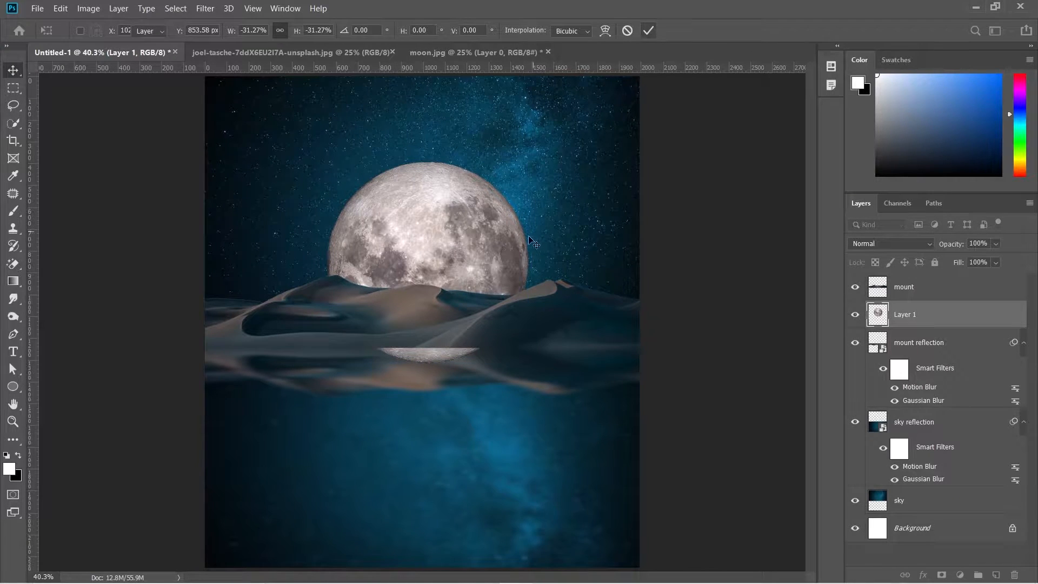
# Rename the moon's layer as moon and place it directly beneath the mount reflection layer.
pyautogui.doubleClick(907, 315)
pyautogui.write('moon')
pyautogui.press('Return')
pyautogui.moveTo(918, 318); pyautogui.dragTo(923, 416)
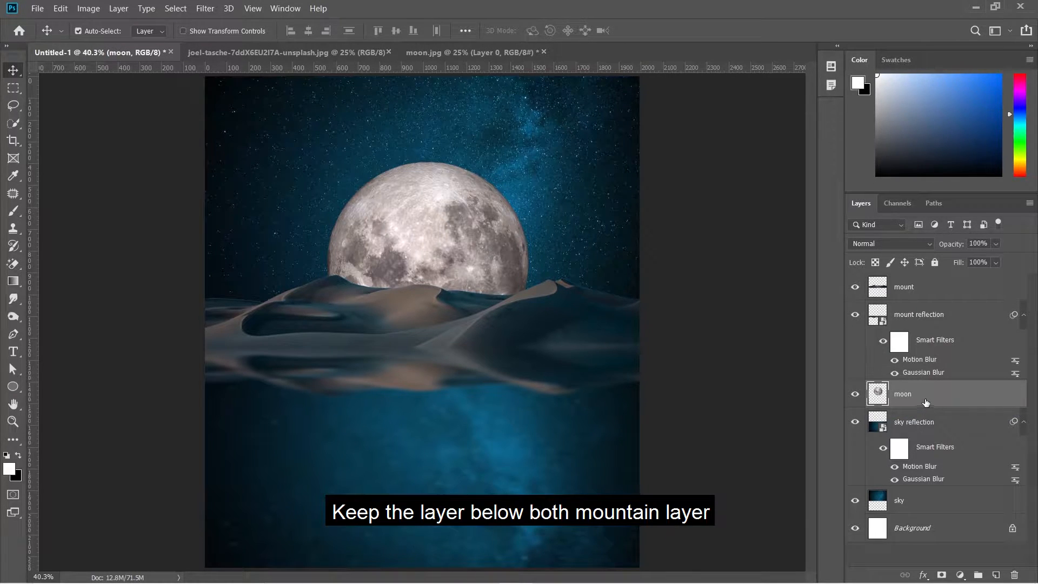
# Add a white (ffffff) Color Overlay to the moon layer with blend mode Screen and 50% opacity.
pyautogui.click(924, 575)
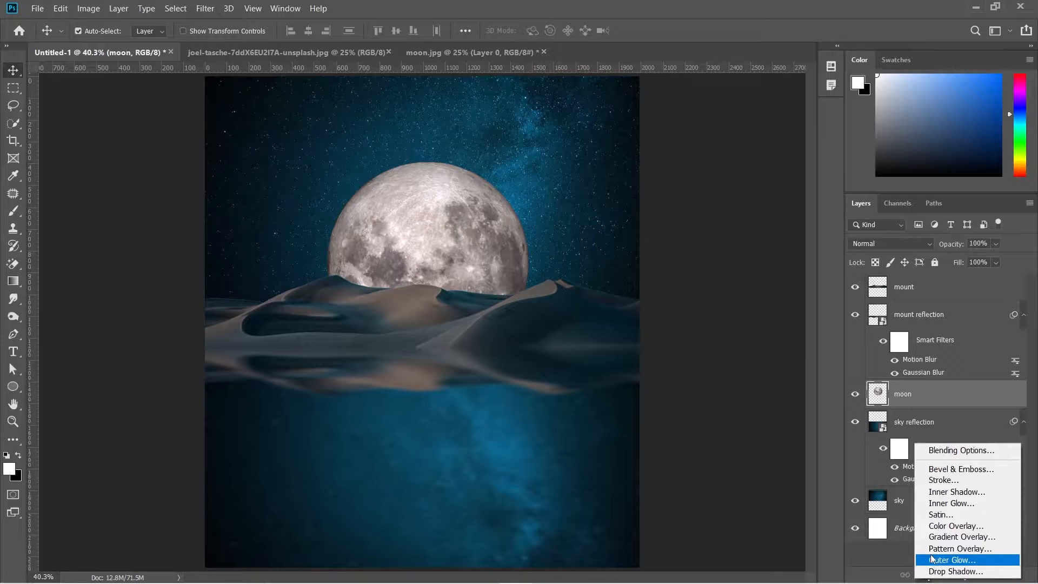
pyautogui.click(940, 526)
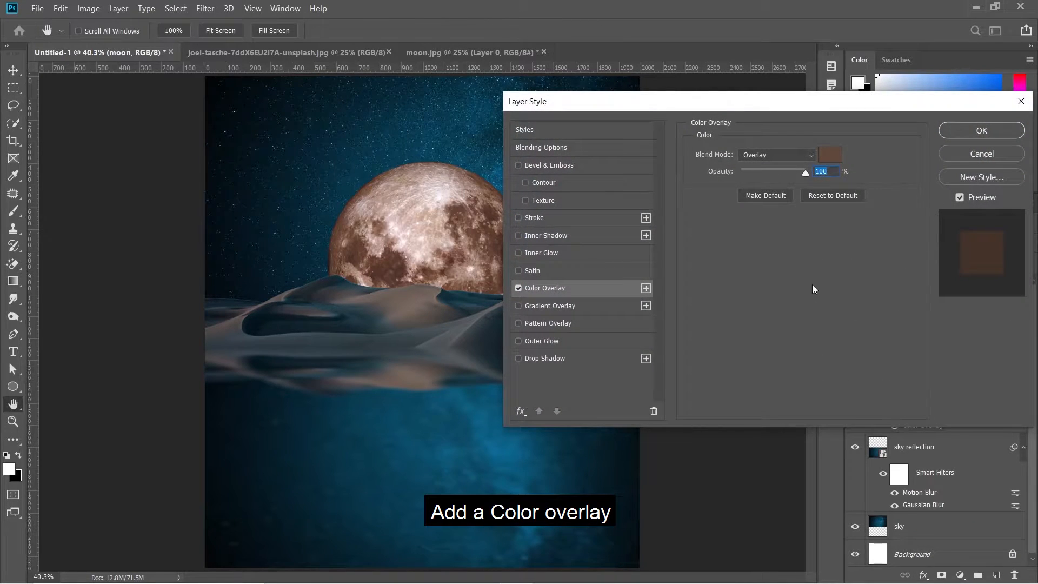
pyautogui.click(824, 161)
pyautogui.write('ffffff')
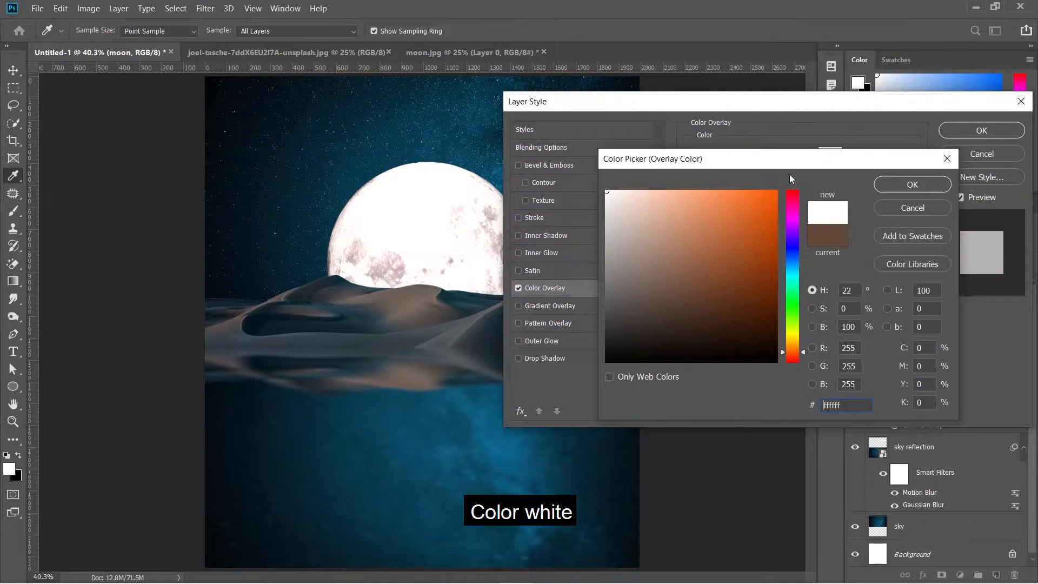
pyautogui.click(897, 185)
pyautogui.click(777, 156)
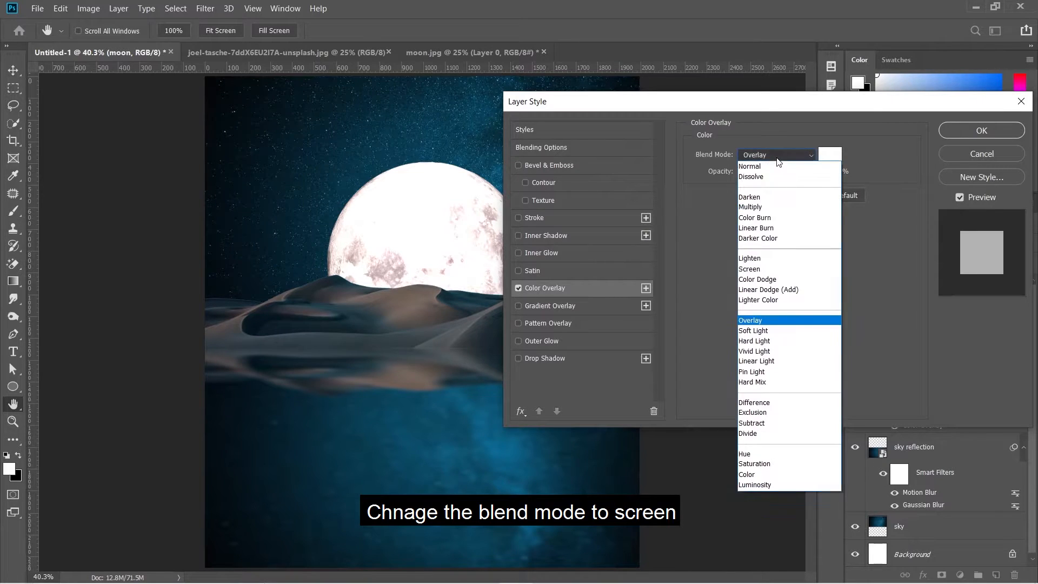
pyautogui.click(761, 269)
pyautogui.doubleClick(821, 172)
pyautogui.write('50')
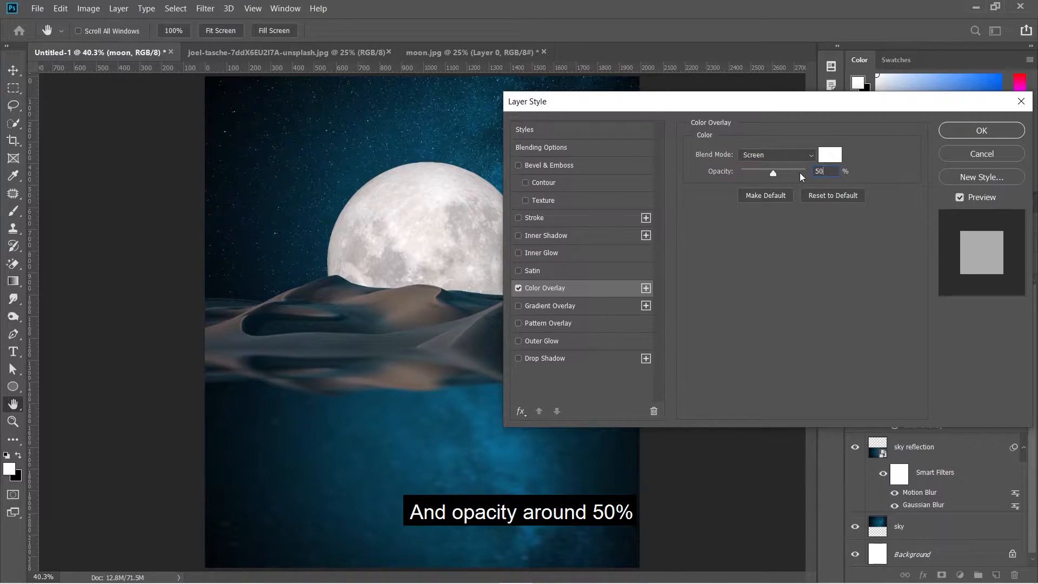
# Add a white Outer Glow to the moon layer with 50% opacity and a size of 100 px.
pyautogui.click(565, 344)
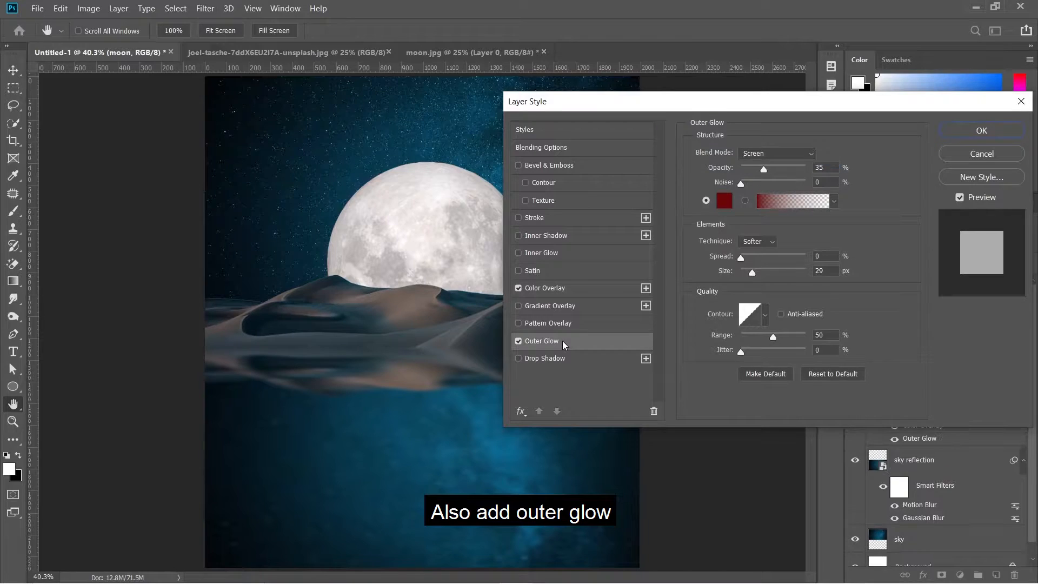
pyautogui.click(721, 203)
pyautogui.moveTo(611, 196); pyautogui.dragTo(579, 166)
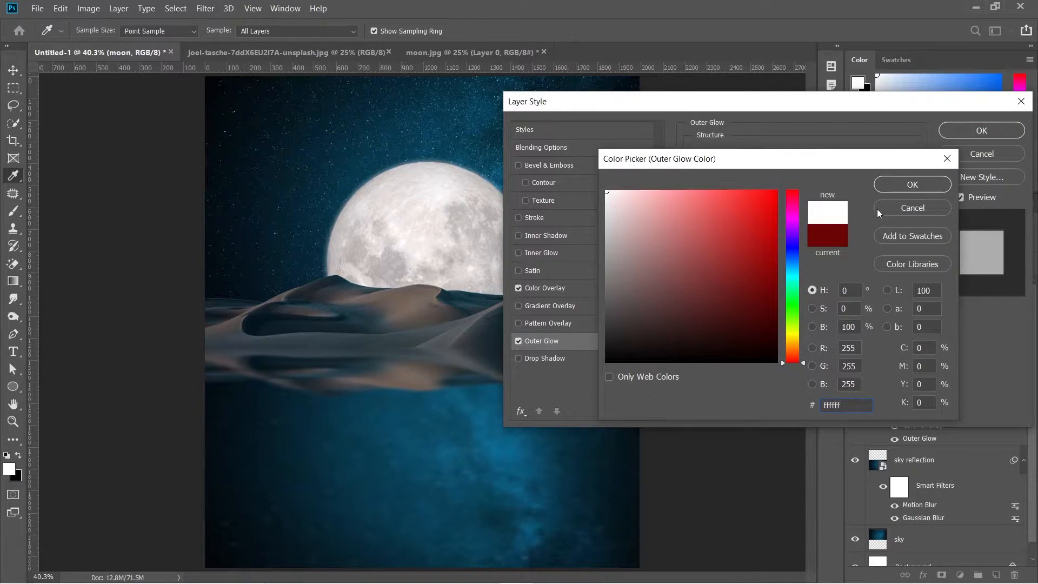
pyautogui.click(906, 185)
pyautogui.doubleClick(828, 166)
pyautogui.write('50')
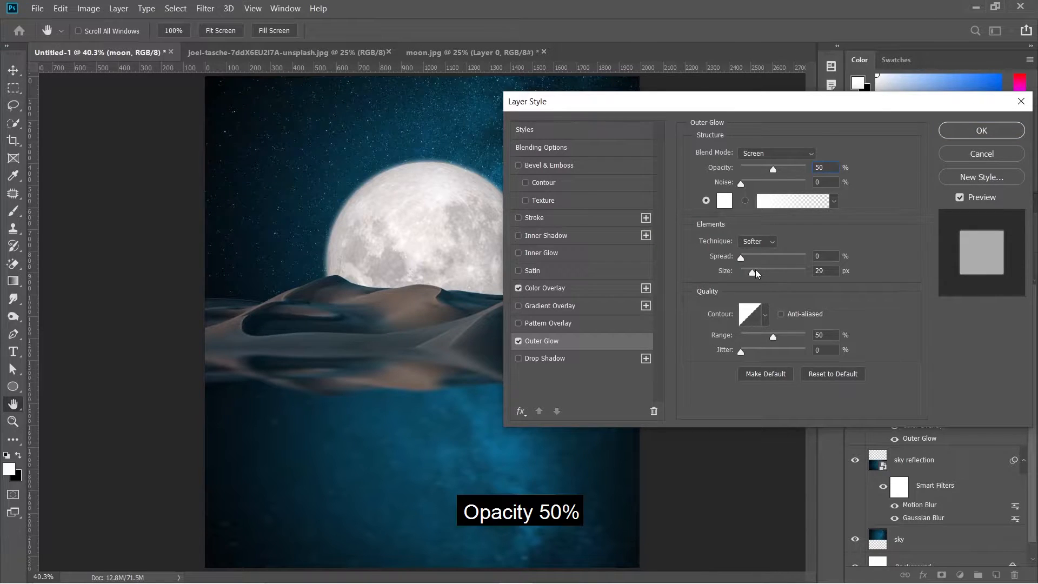
pyautogui.moveTo(758, 272); pyautogui.dragTo(770, 272)
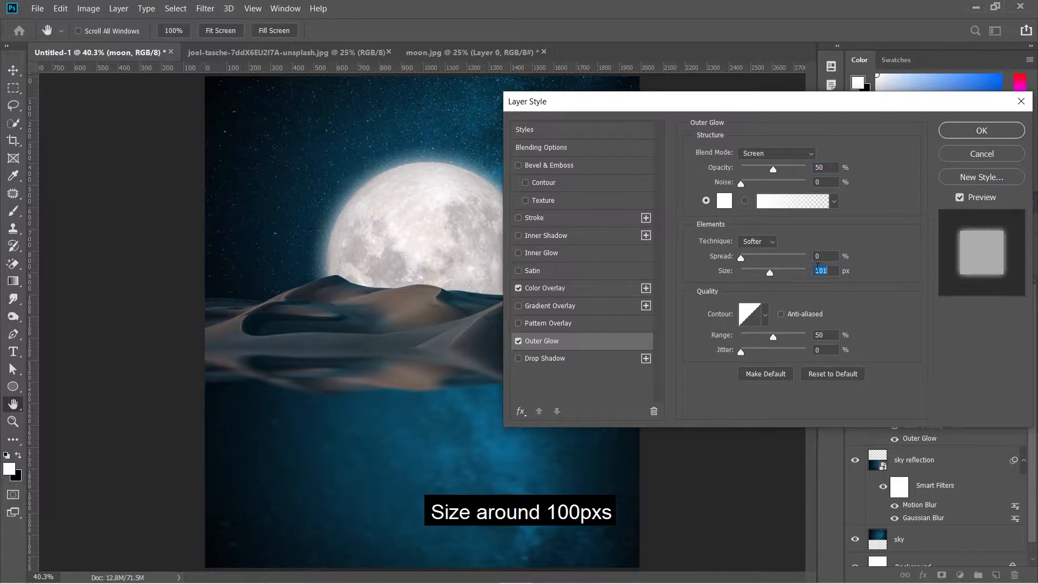
pyautogui.write('100')
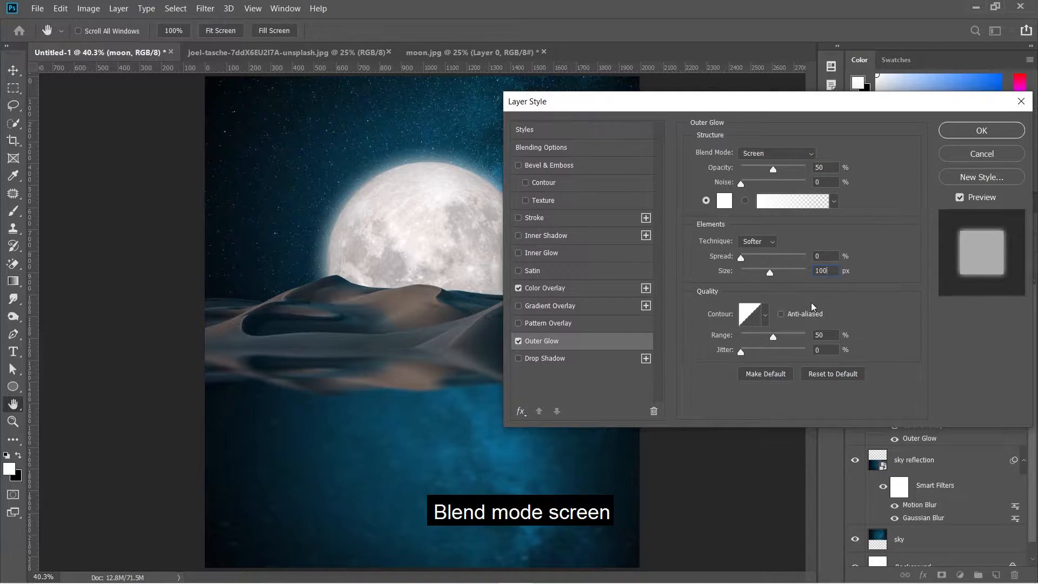
# Add a white (ffffff) Inner Glow to the moon layer with blend mode Normal, 50% opacity and a size of 40 px.
pyautogui.click(560, 254)
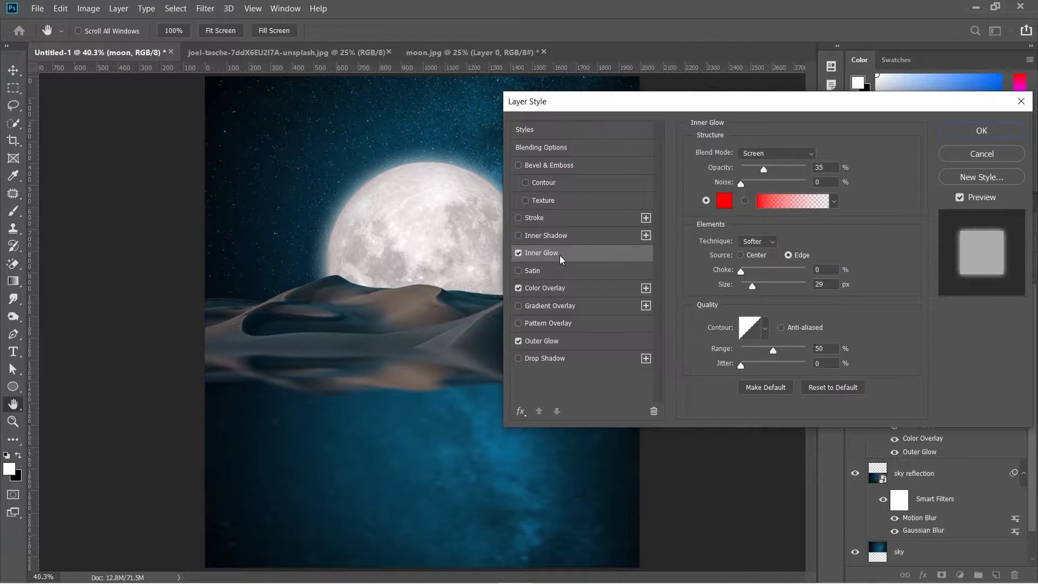
pyautogui.click(724, 201)
pyautogui.write('ffffff')
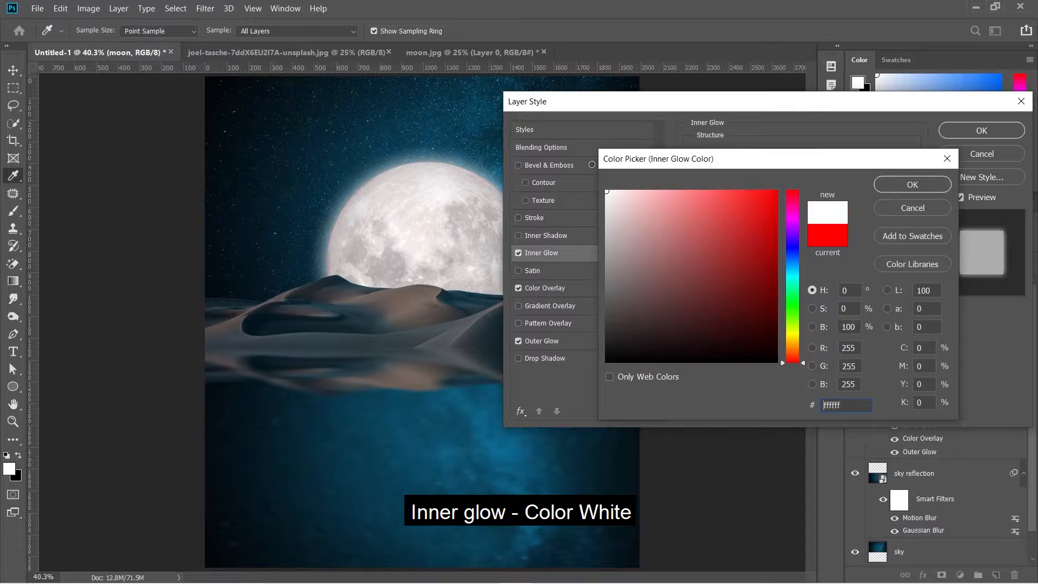
pyautogui.click(897, 187)
pyautogui.moveTo(825, 168); pyautogui.dragTo(804, 168)
pyautogui.write('50')
pyautogui.click(783, 154)
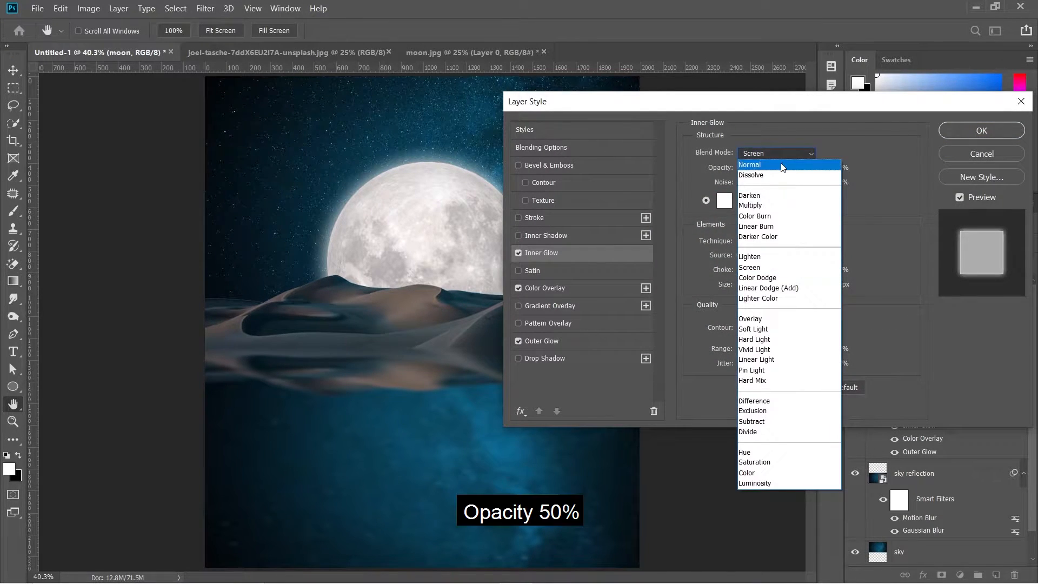
pyautogui.click(781, 165)
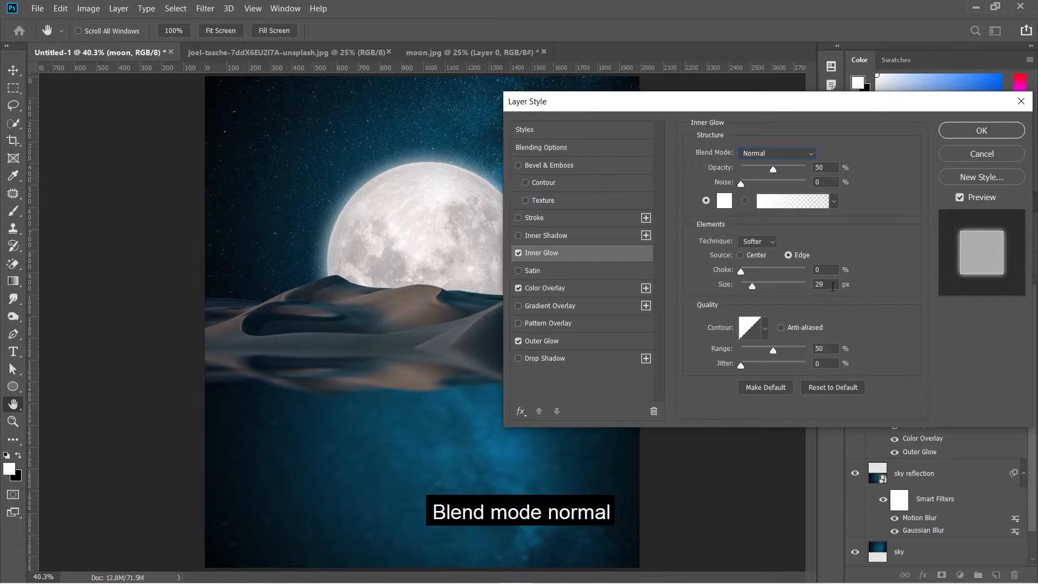
pyautogui.write('40')
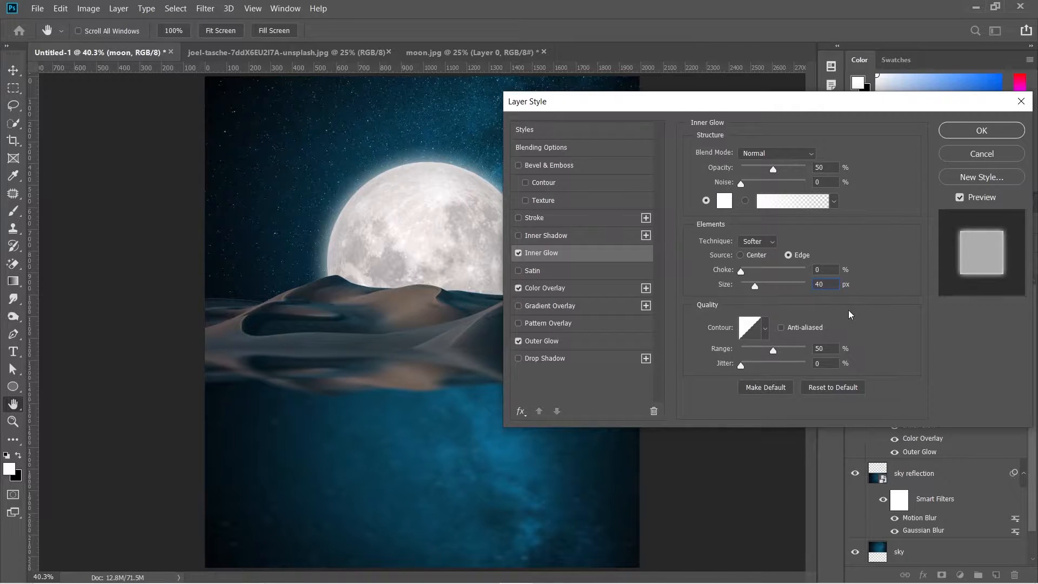
# Set the moon layer's Inner Glow size to 30 px and apply the layer style.
pyautogui.press('BackSpace')
pyautogui.press('BackSpace')
pyautogui.write('30')
pyautogui.click(962, 132)
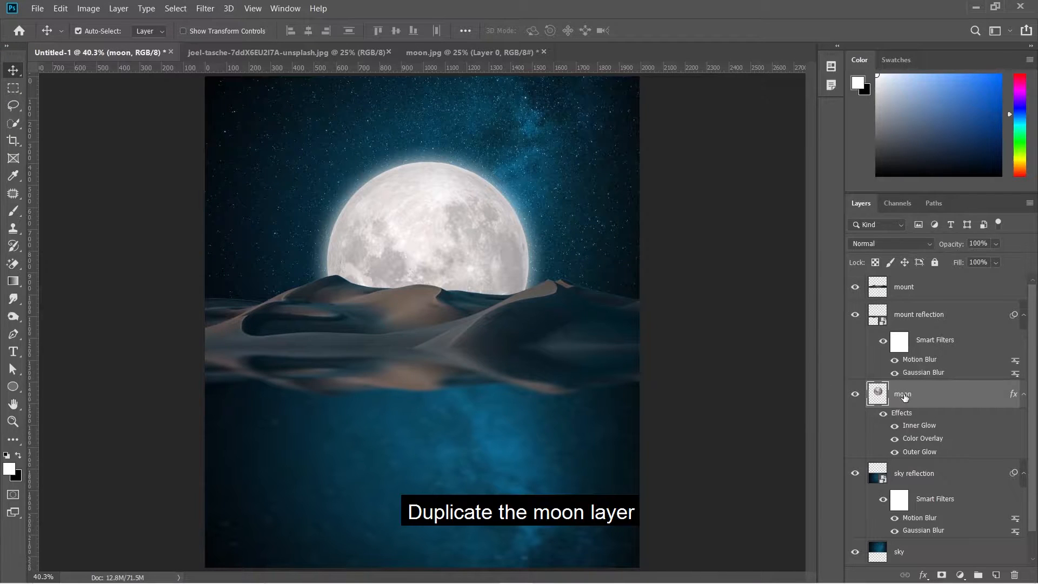
# Duplicate the moon layer and rename the copy as moon reflection.
pyautogui.hotkey('ctrl', 'j')
pyautogui.doubleClick(918, 394)
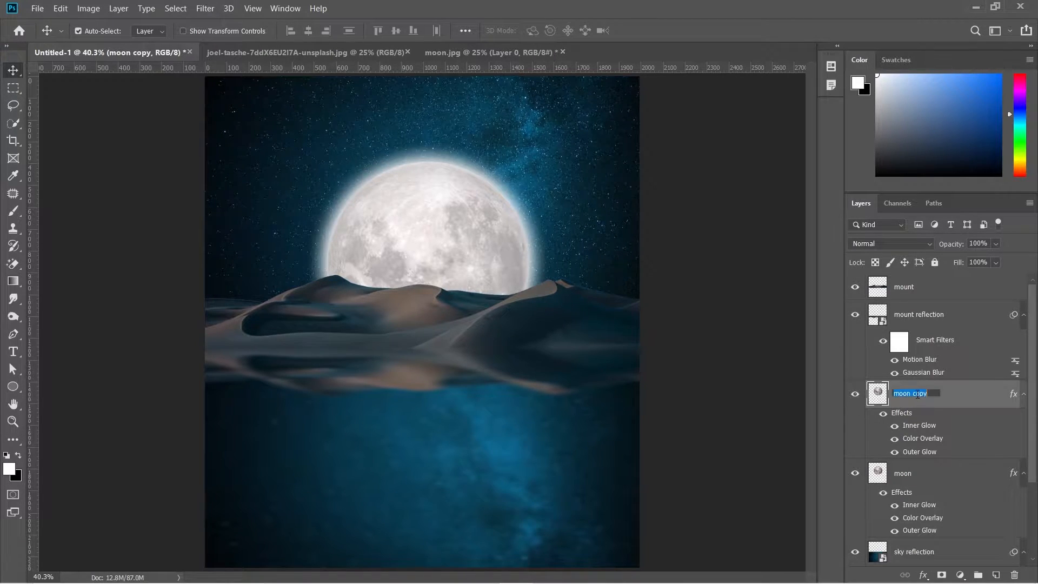
pyautogui.moveTo(914, 393); pyautogui.dragTo(929, 394)
pyautogui.write('reflection')
pyautogui.press('Return')
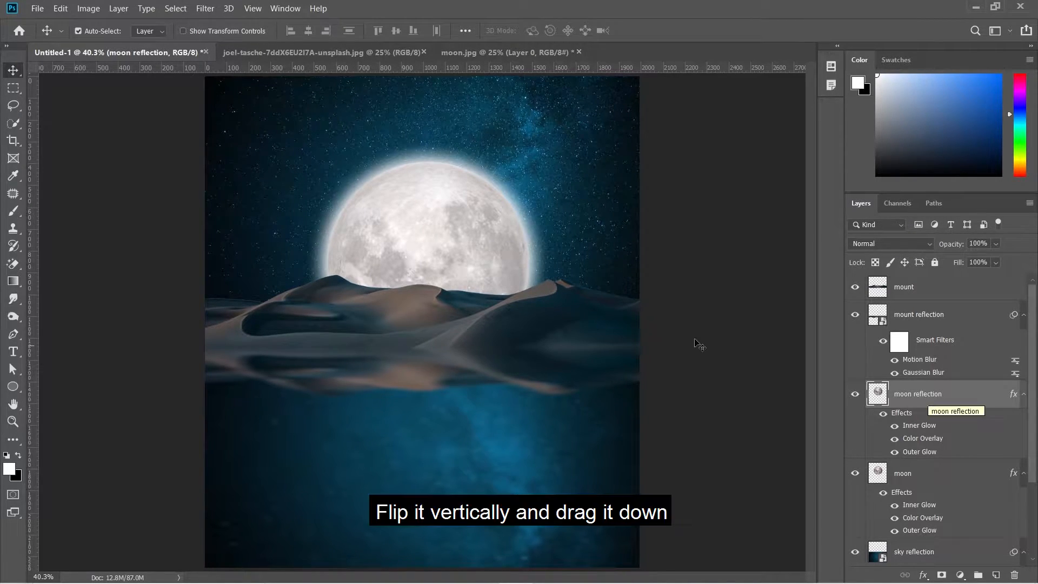
# Flip the moon reflection layer vertically and move it down so its lower part shows beneath the dune reflection.
pyautogui.hotkey('ctrl', 't')
pyautogui.rightClick(447, 231)
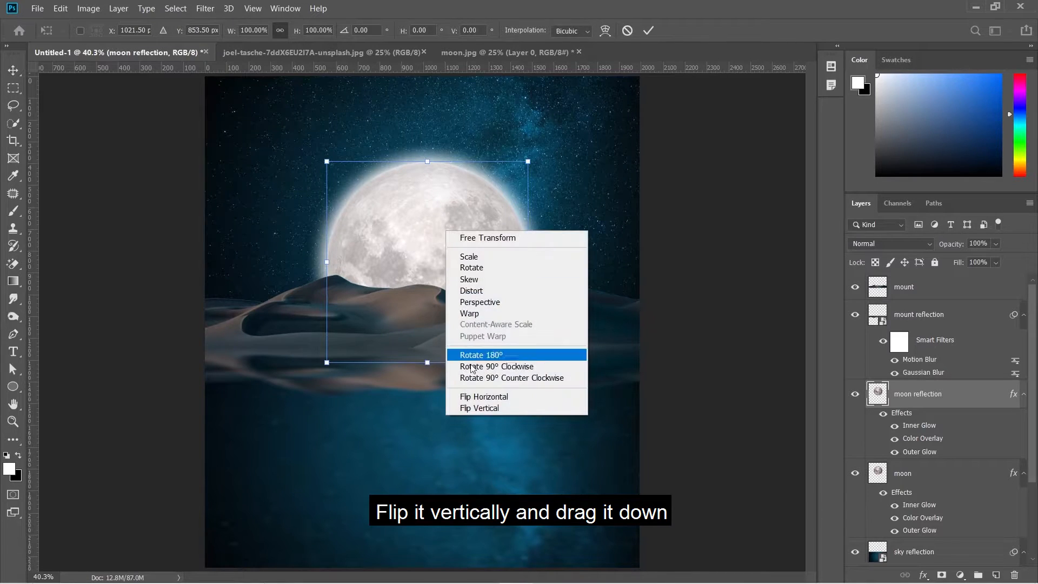
pyautogui.click(477, 408)
pyautogui.moveTo(431, 233); pyautogui.dragTo(437, 332)
pyautogui.press('Return')
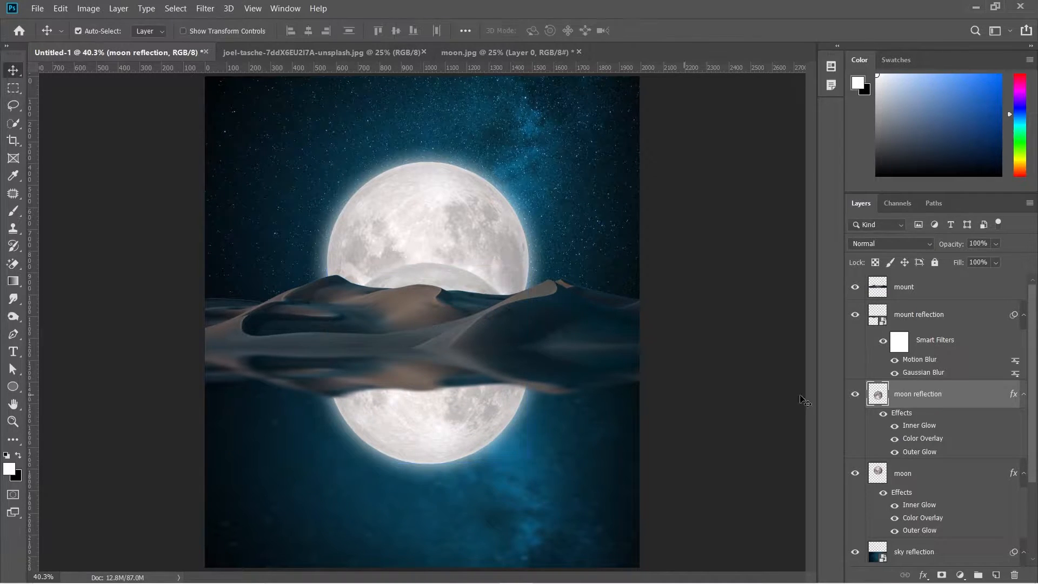
# Enable Layer Mask Hides Effects in the moon reflection layer's blending options.
pyautogui.doubleClick(946, 417)
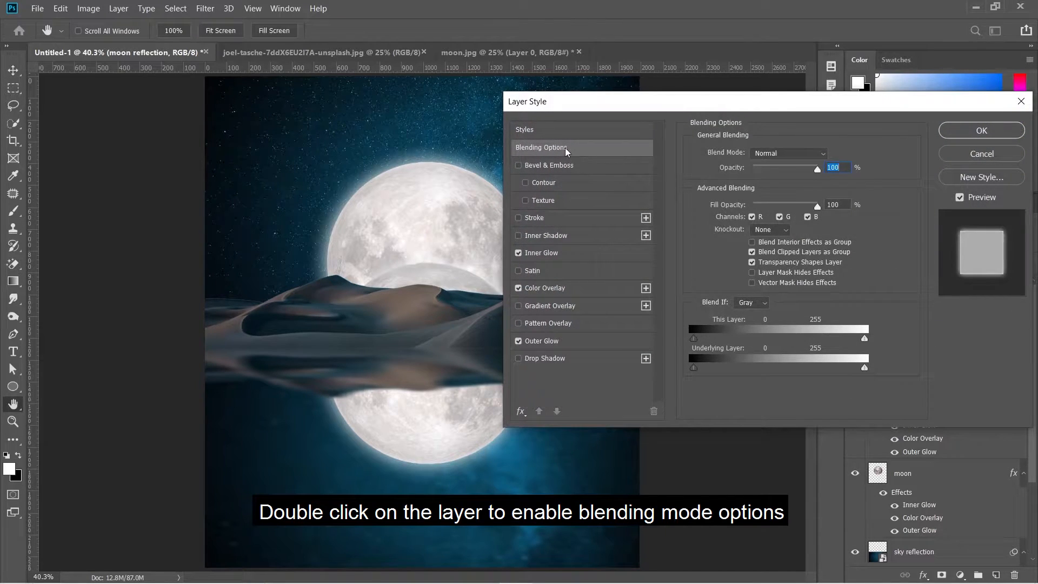
pyautogui.click(752, 273)
pyautogui.click(969, 125)
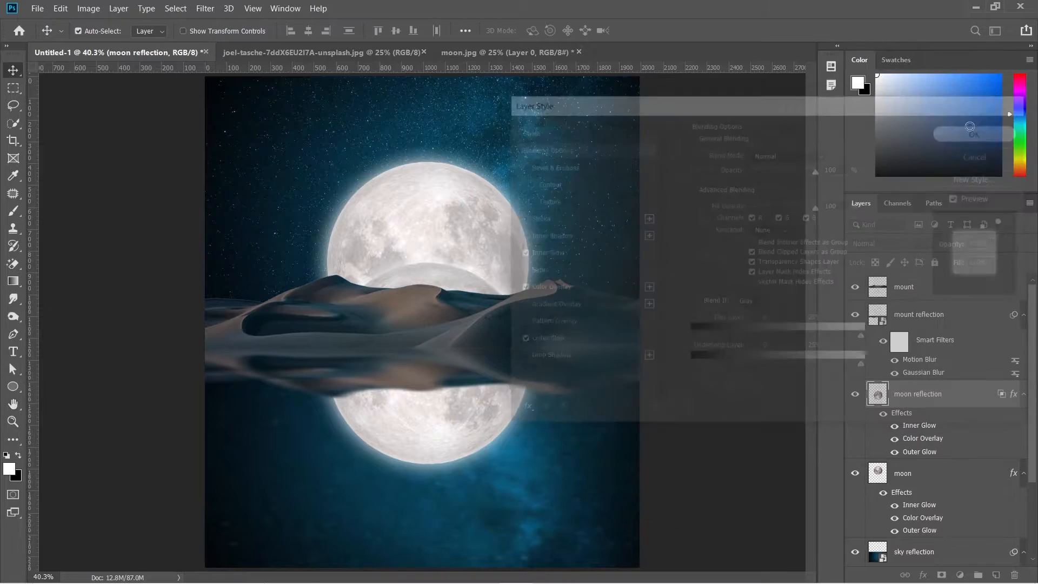
# Add a layer mask to moon reflection and paint out the part above the dunes with a black brush at 100% opacity.
pyautogui.click(943, 575)
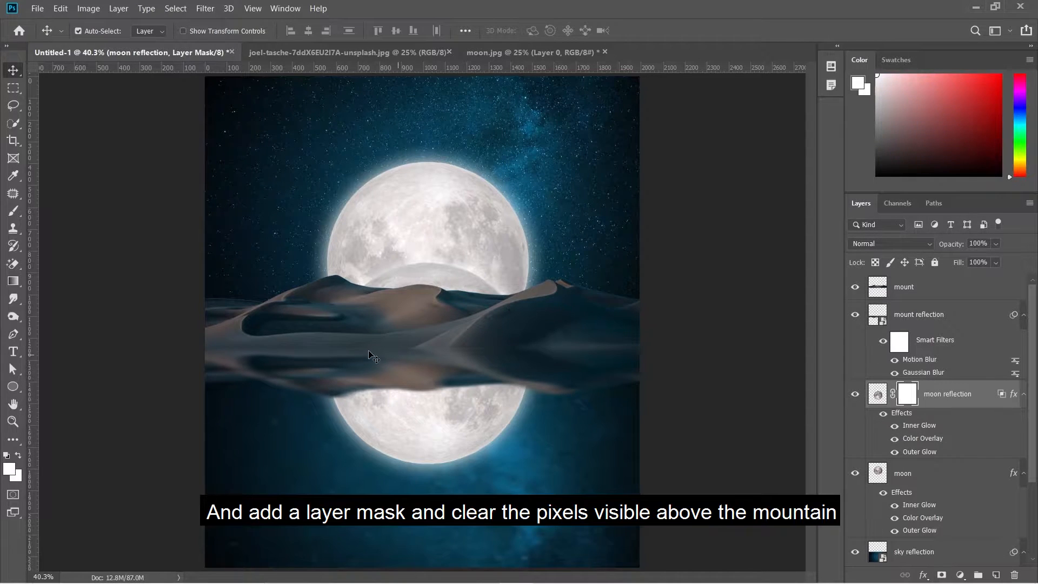
pyautogui.press('b')
pyautogui.press('x')
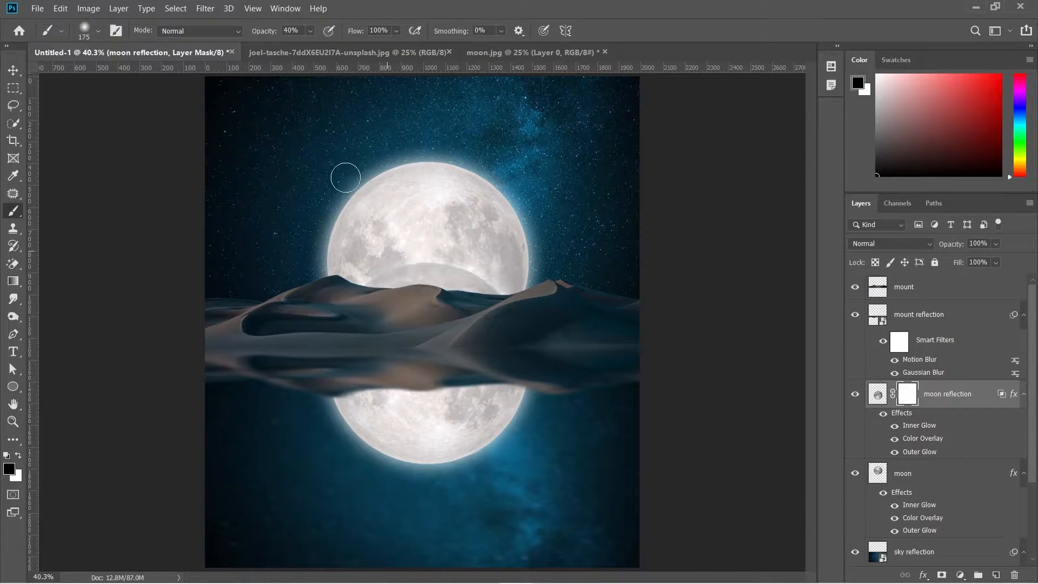
pyautogui.moveTo(263, 31); pyautogui.dragTo(362, 51)
pyautogui.moveTo(368, 298)
pyautogui.mouseDown()
pyautogui.moveTo(474, 275)
pyautogui.moveTo(374, 290)
pyautogui.moveTo(468, 283)
pyautogui.moveTo(488, 286)
pyautogui.moveTo(440, 294)
pyautogui.moveTo(508, 302)
pyautogui.moveTo(487, 311)
pyautogui.moveTo(388, 308)
pyautogui.moveTo(343, 292)
pyautogui.moveTo(502, 300)
pyautogui.moveTo(460, 306)
pyautogui.mouseUp()
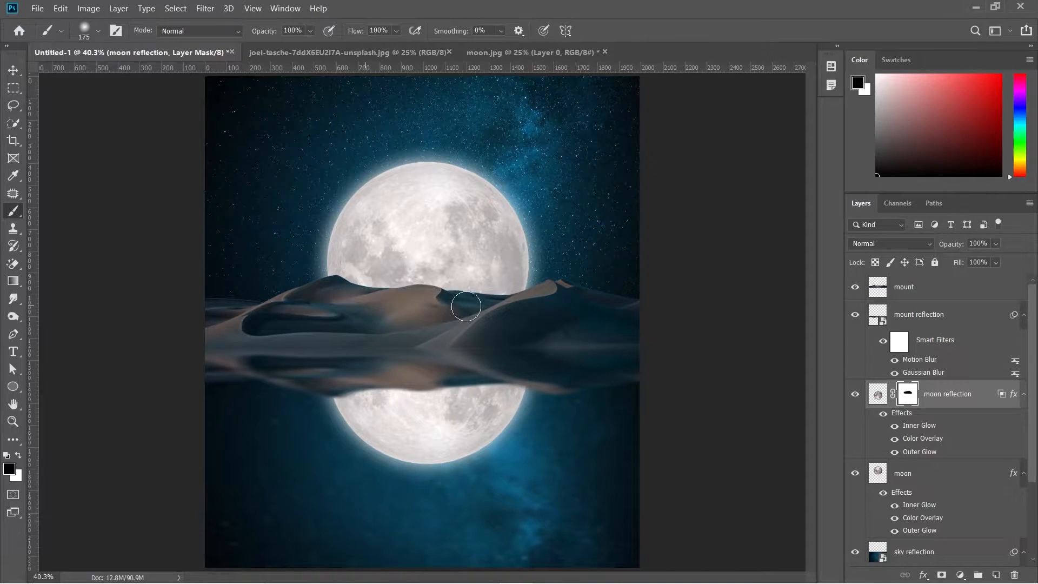
pyautogui.press('v')
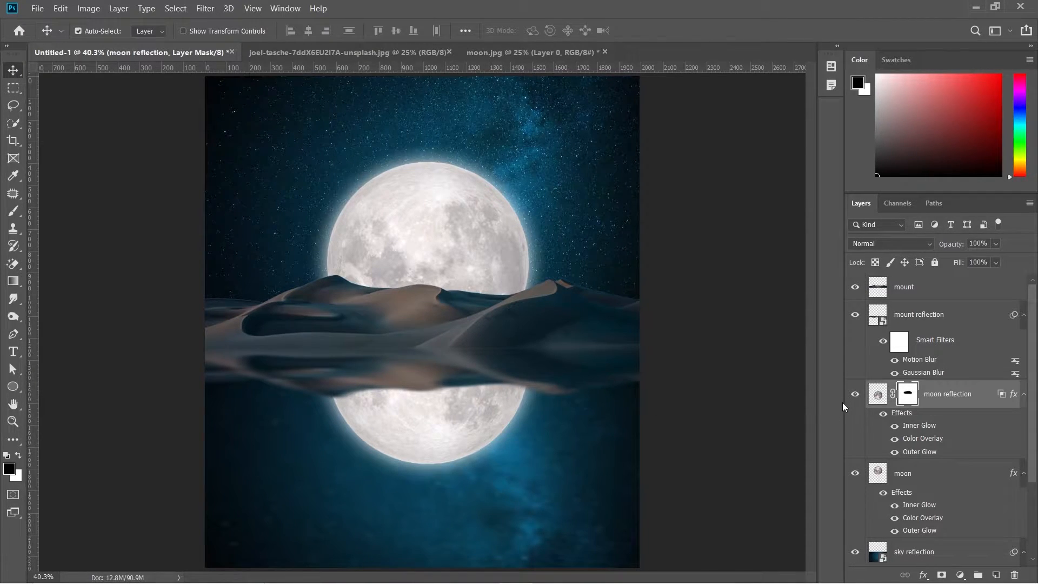
# Convert the moon reflection layer for smart filters and apply a Gaussian Blur with a 10-pixel radius.
pyautogui.click(205, 8)
pyautogui.click(219, 37)
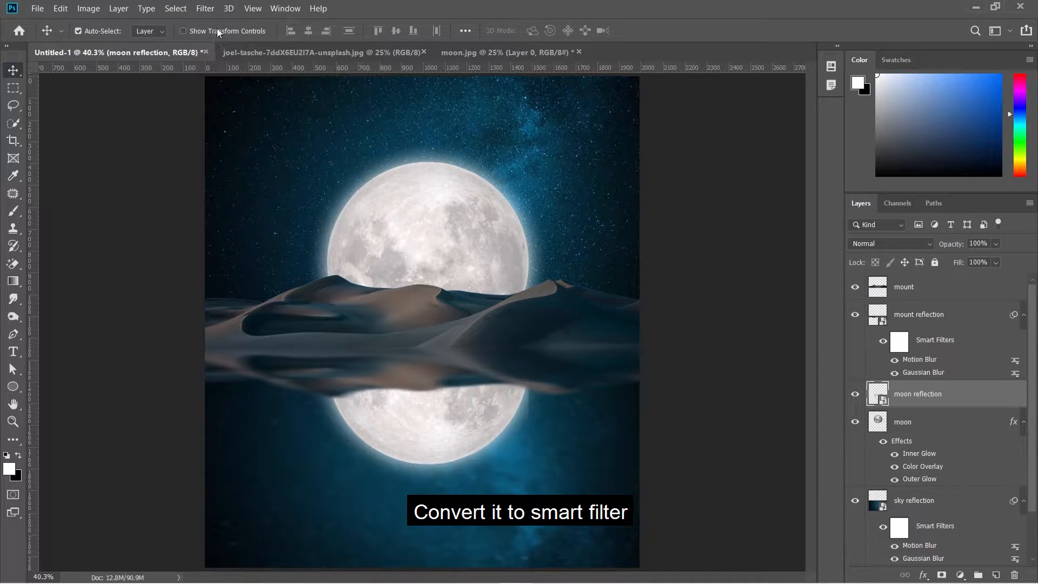
pyautogui.click(205, 8)
pyautogui.moveTo(346, 153)
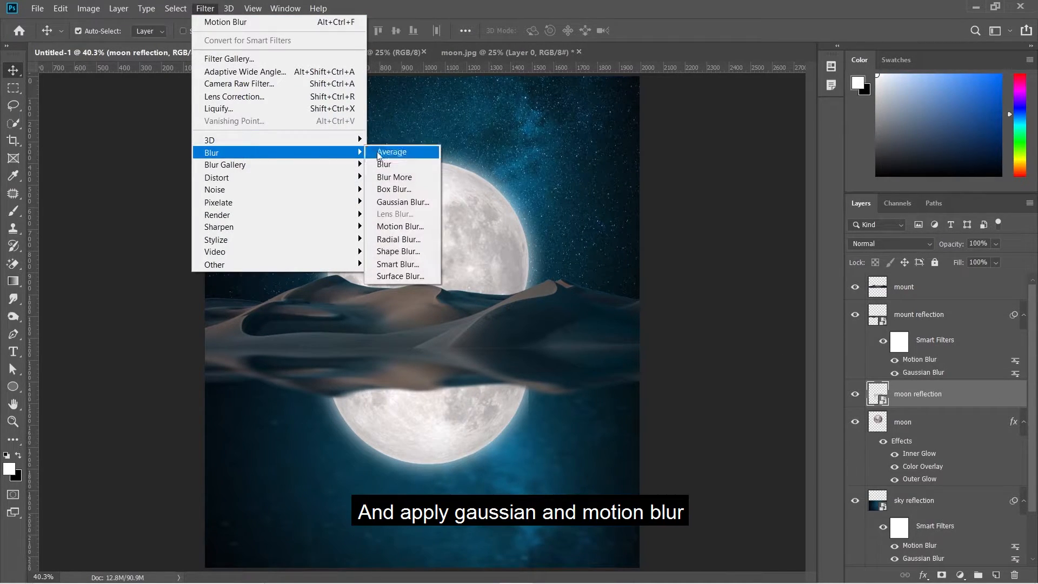
pyautogui.click(395, 202)
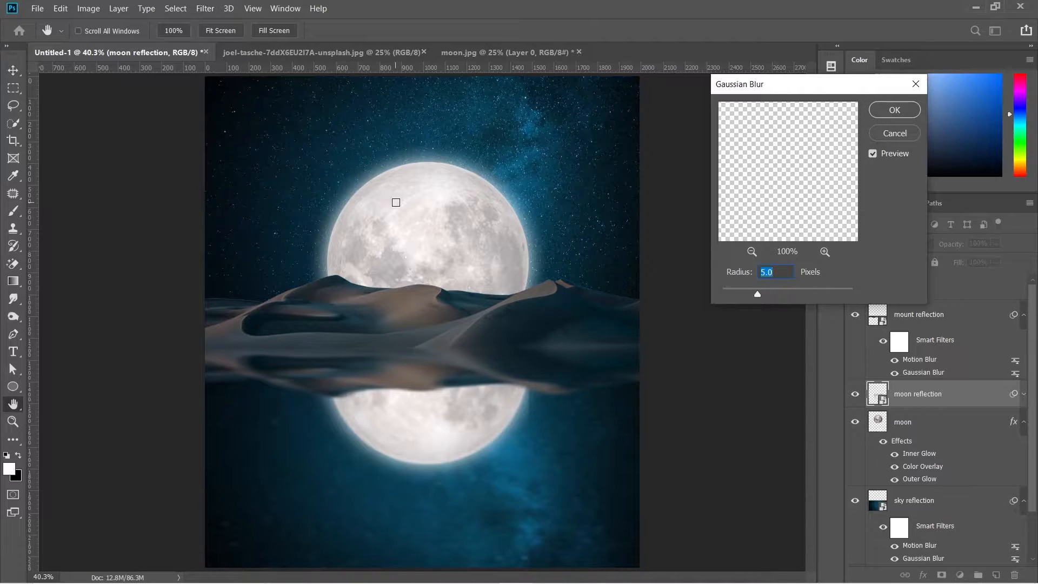
pyautogui.write('10')
pyautogui.click(878, 111)
# Apply a Motion Blur to the moon reflection layer with an angle of 0° and a distance of 90 pixels.
pyautogui.click(201, 7)
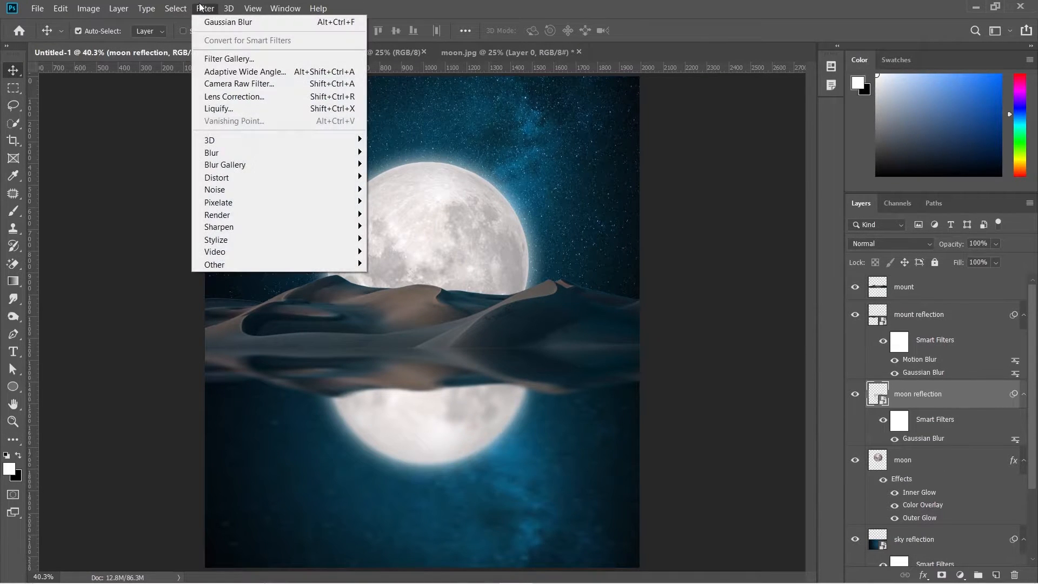
pyautogui.moveTo(308, 154)
pyautogui.click(399, 226)
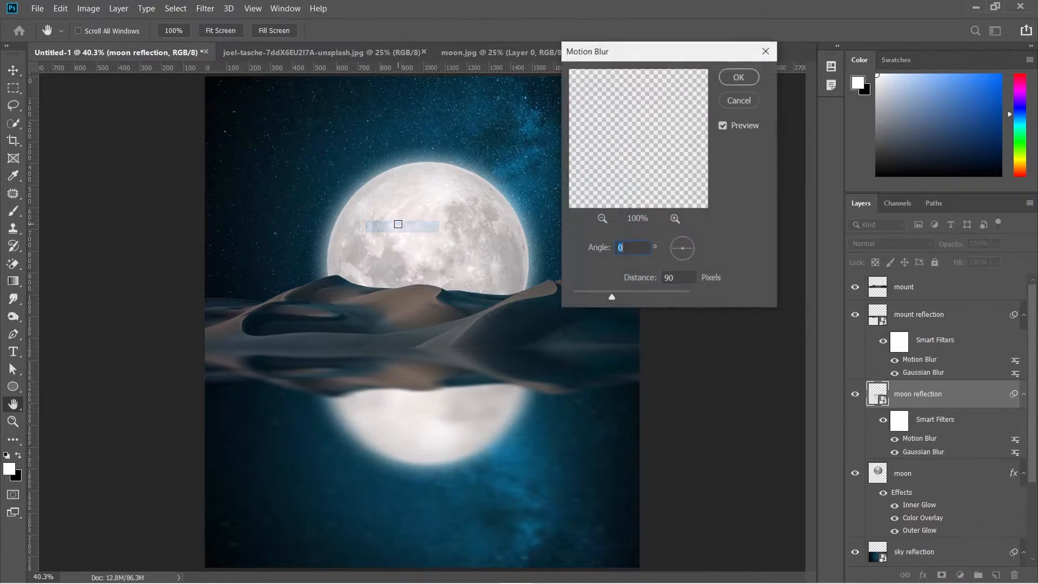
pyautogui.click(738, 78)
# Set the moon reflection layer's opacity to 75%.
pyautogui.click(996, 243)
pyautogui.moveTo(1011, 262); pyautogui.dragTo(1000, 254)
pyautogui.scroll(-3, 988, 244)
pyautogui.write('75')
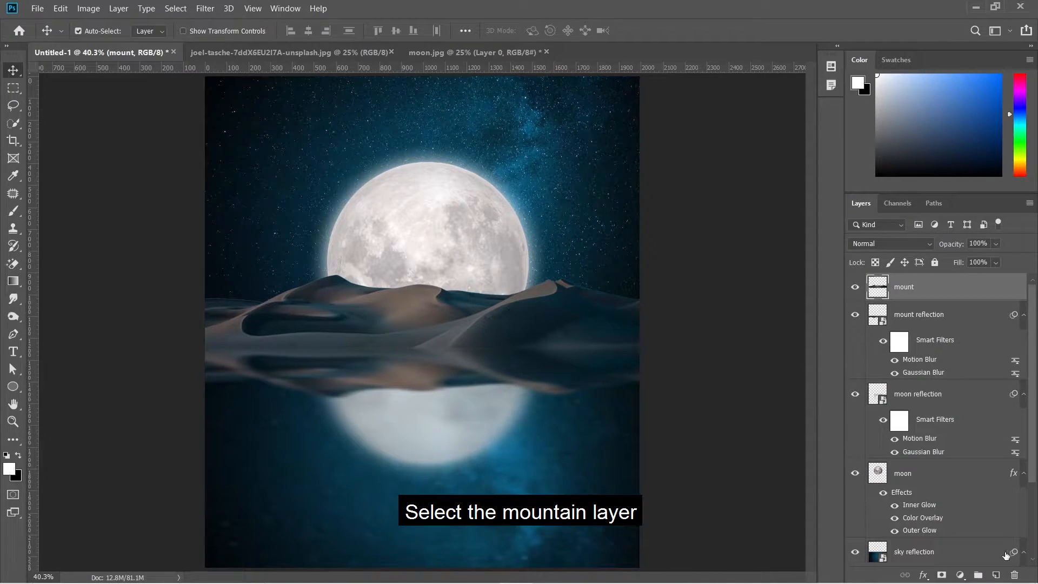
# Add a Brightness/Contrast adjustment clipped to the mount layer with brightness -95.
pyautogui.click(960, 575)
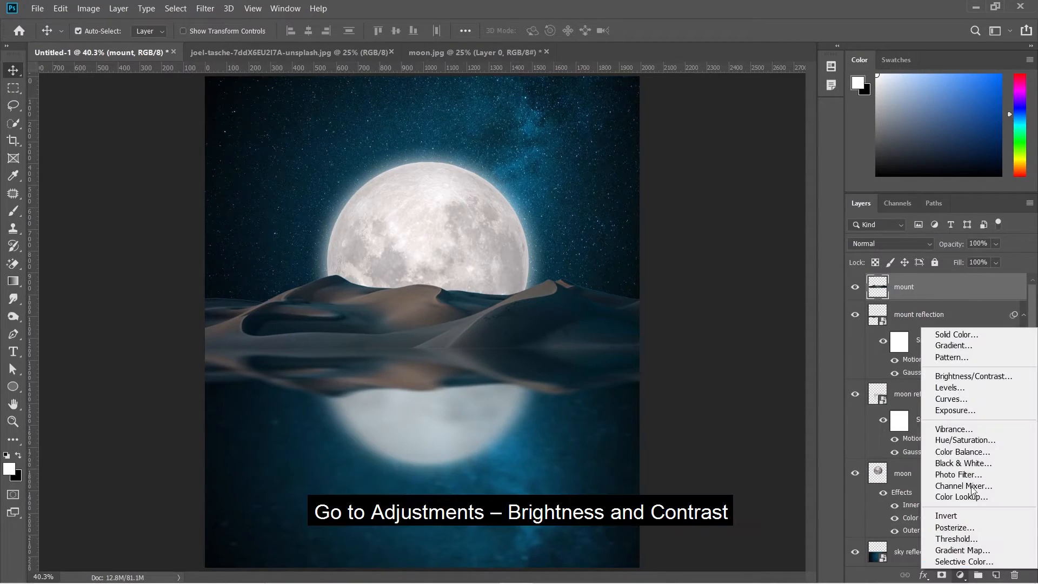
pyautogui.click(974, 376)
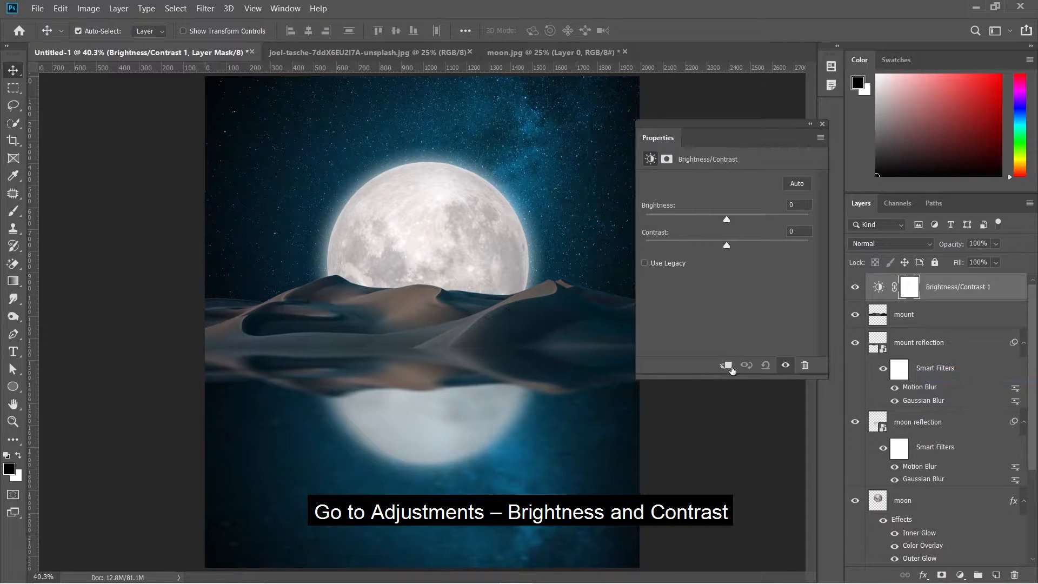
pyautogui.click(728, 365)
pyautogui.moveTo(727, 219); pyautogui.dragTo(675, 234)
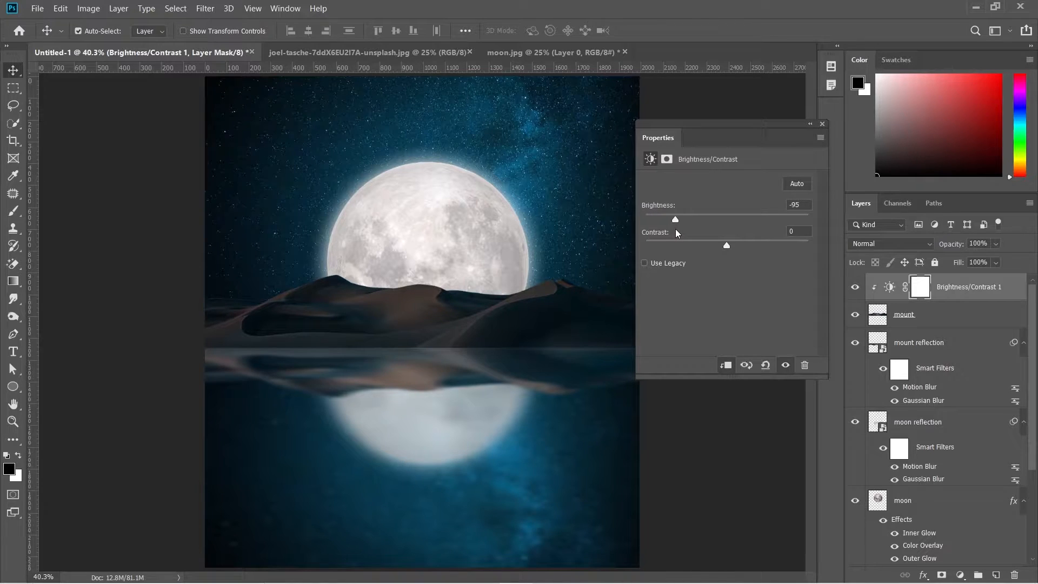
pyautogui.click(822, 125)
# Add a clipped, colorized Hue/Saturation adjustment above Brightness/Contrast with hue 200, saturation 32 and lightness -10.
pyautogui.click(960, 575)
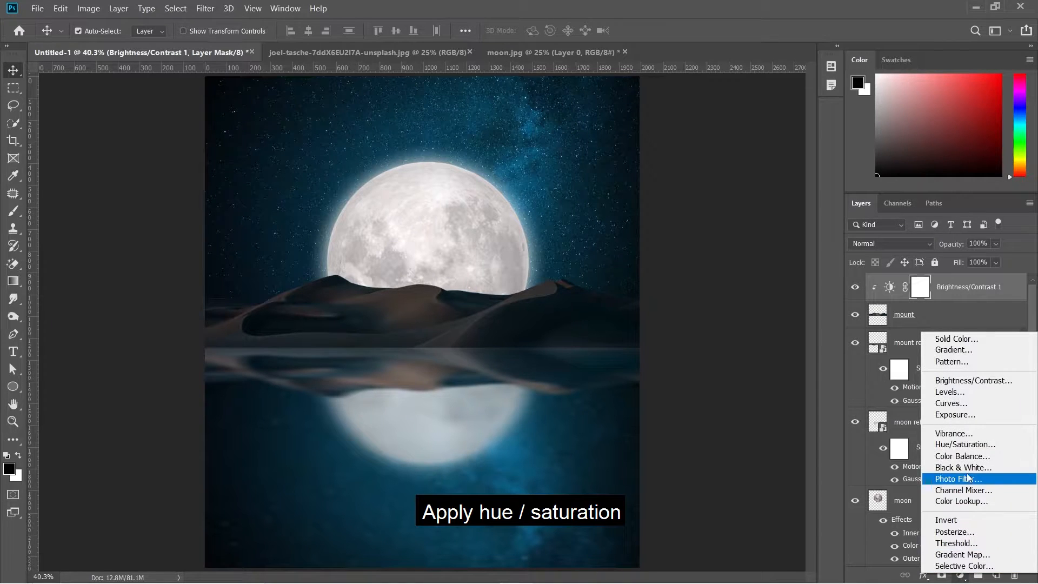
pyautogui.click(952, 444)
pyautogui.click(724, 366)
pyautogui.click(712, 304)
pyautogui.click(793, 218)
pyautogui.write('200')
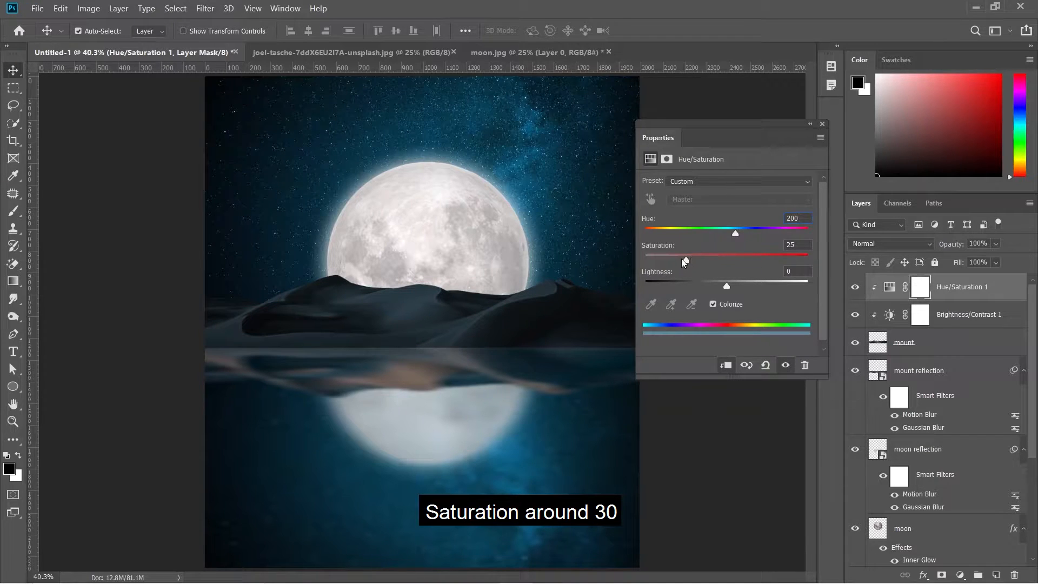
pyautogui.moveTo(682, 258); pyautogui.dragTo(689, 258)
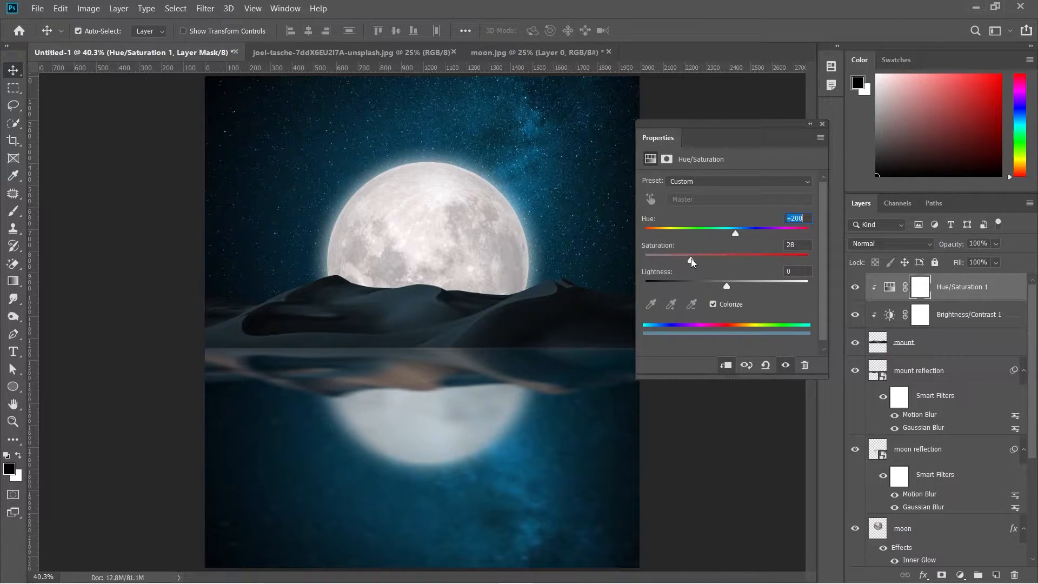
pyautogui.moveTo(696, 262); pyautogui.dragTo(721, 288)
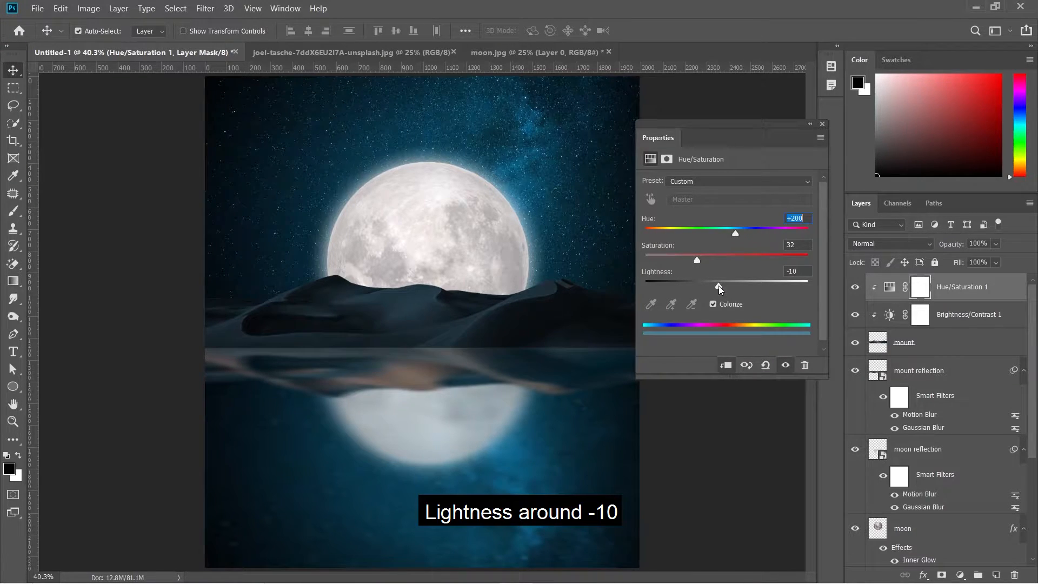
pyautogui.click(822, 125)
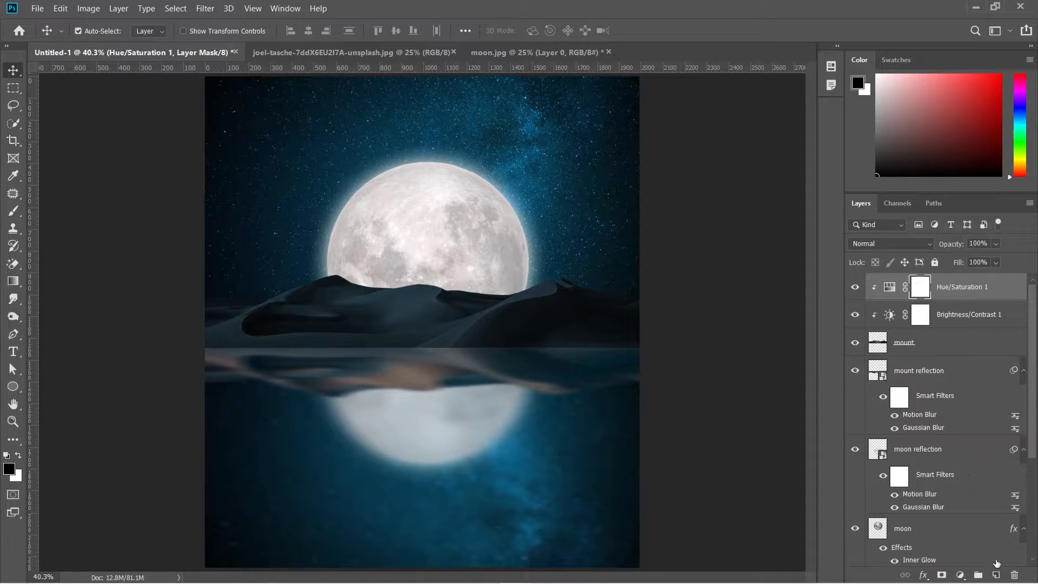
# Create a new layer above Hue/Saturation, clip it to the mount layer and name it light.
pyautogui.click(996, 574)
pyautogui.rightClick(919, 286)
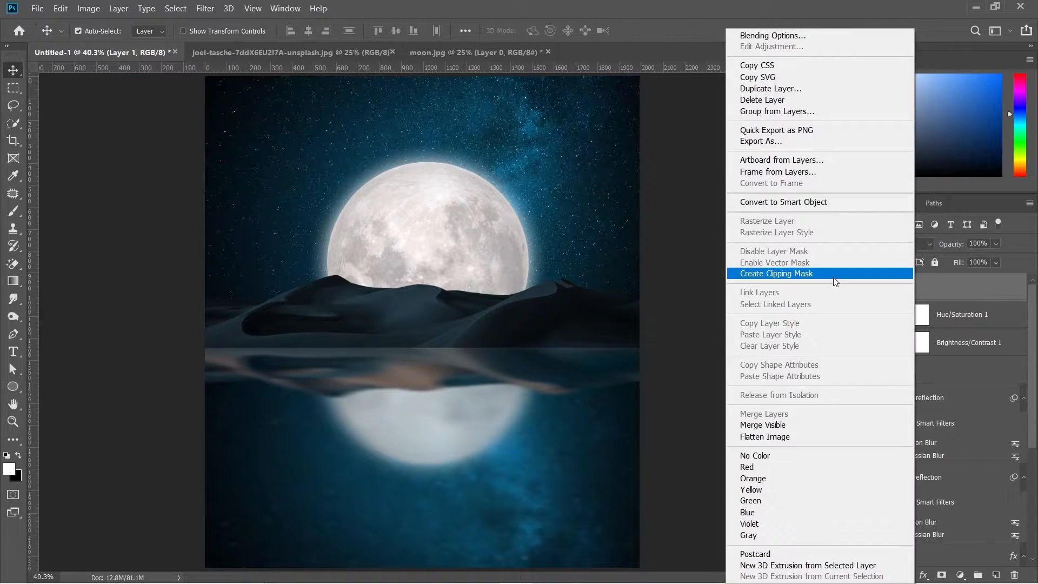
pyautogui.click(836, 274)
pyautogui.doubleClick(922, 287)
pyautogui.write('light')
pyautogui.press('Return')
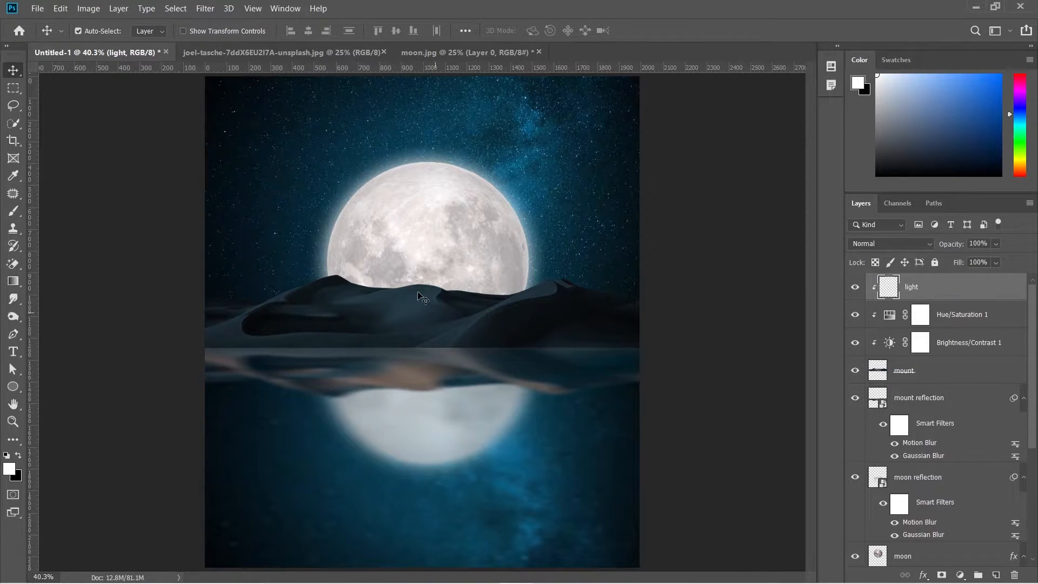
# Paint soft white moonlight along the dune crests on the light layer with a 500 px brush.
pyautogui.press('b')
pyautogui.press(']')
pyautogui.press(']')
pyautogui.press(']')
pyautogui.press(']')
pyautogui.press(']')
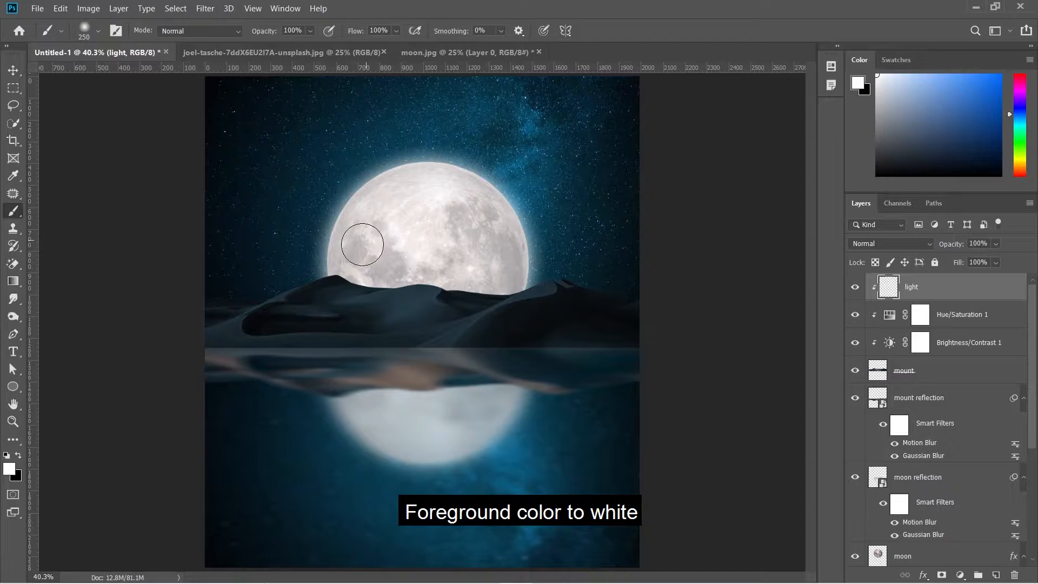
pyautogui.click(353, 241)
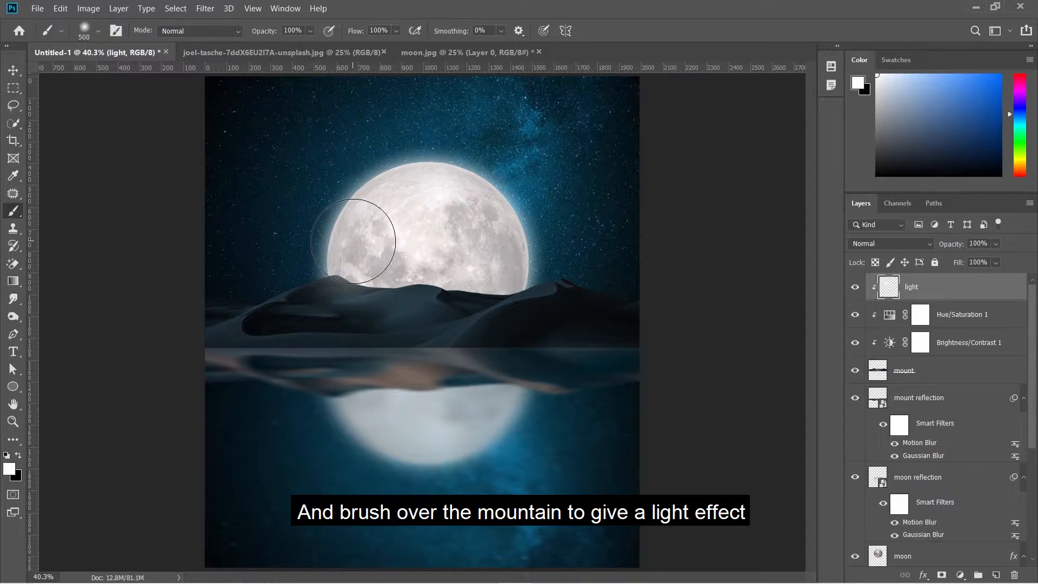
pyautogui.click(395, 250)
pyautogui.click(451, 252)
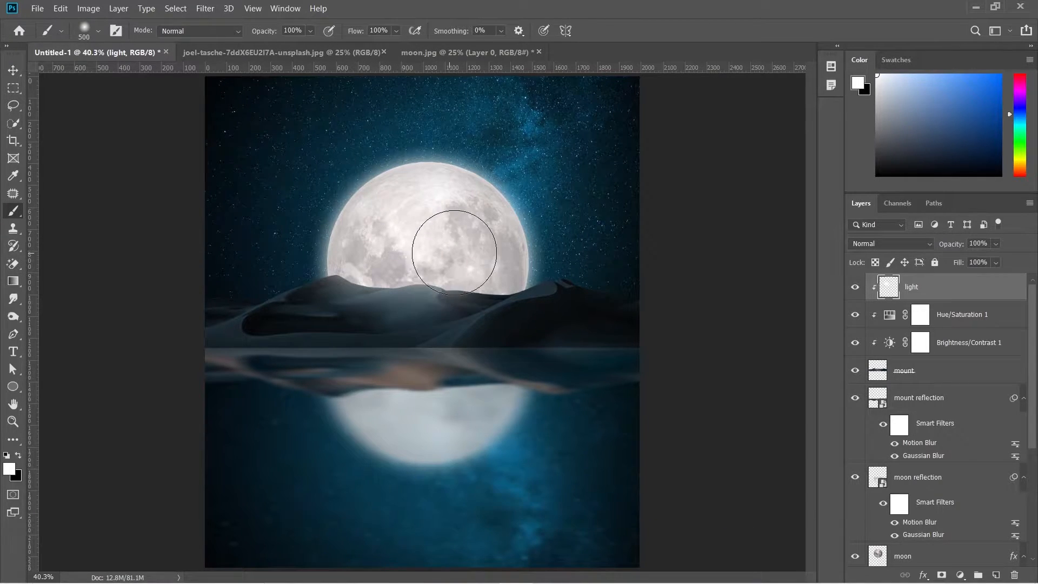
pyautogui.click(482, 250)
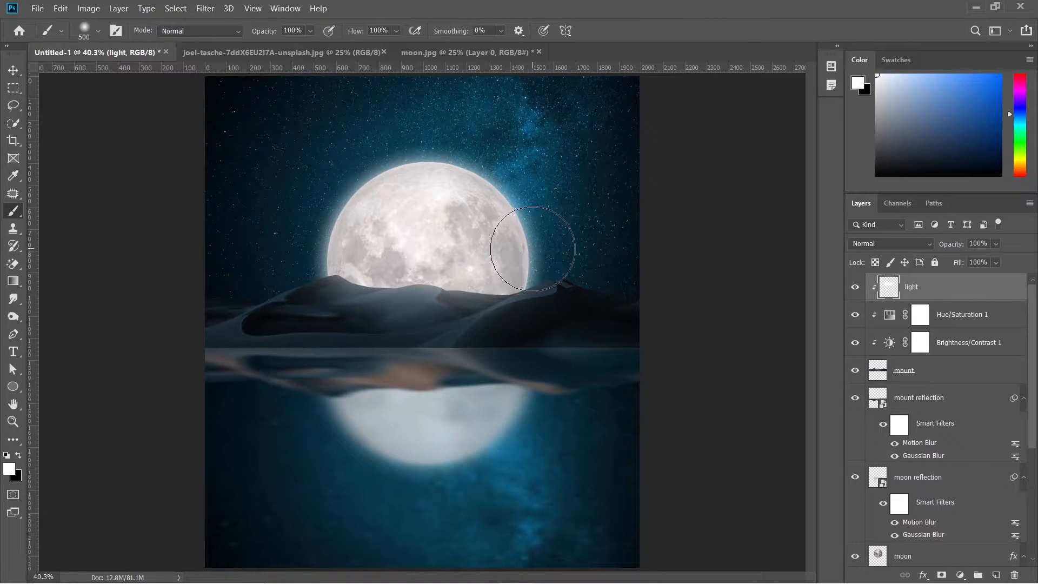
pyautogui.click(525, 244)
pyautogui.click(496, 256)
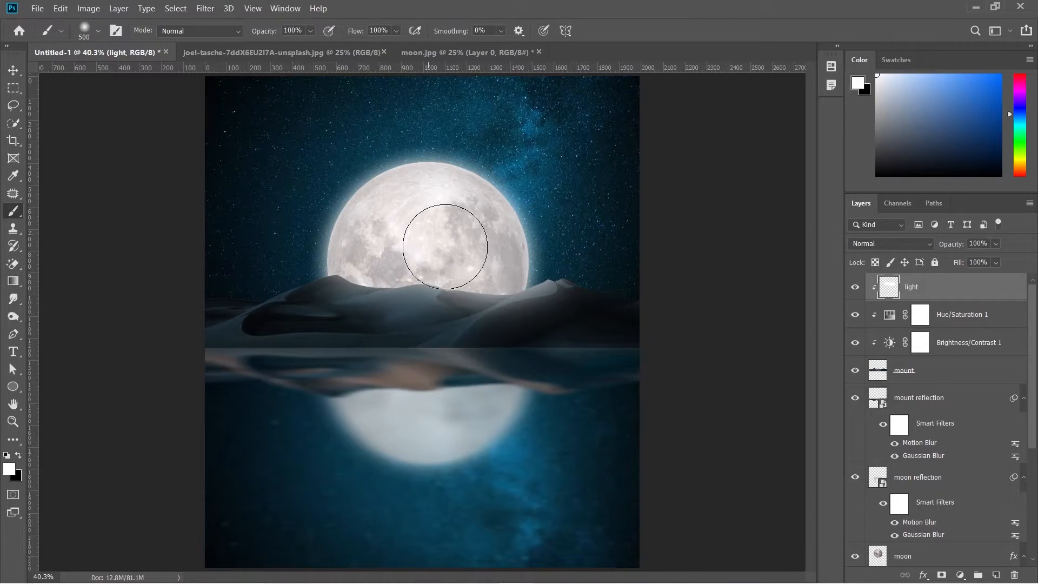
pyautogui.click(459, 238)
pyautogui.click(408, 232)
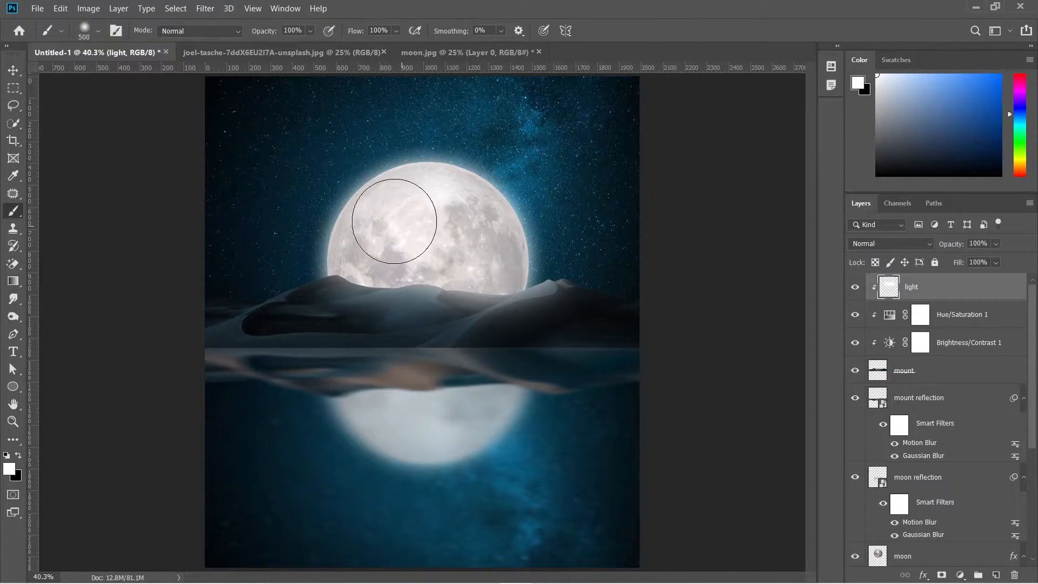
pyautogui.click(358, 227)
pyautogui.click(316, 224)
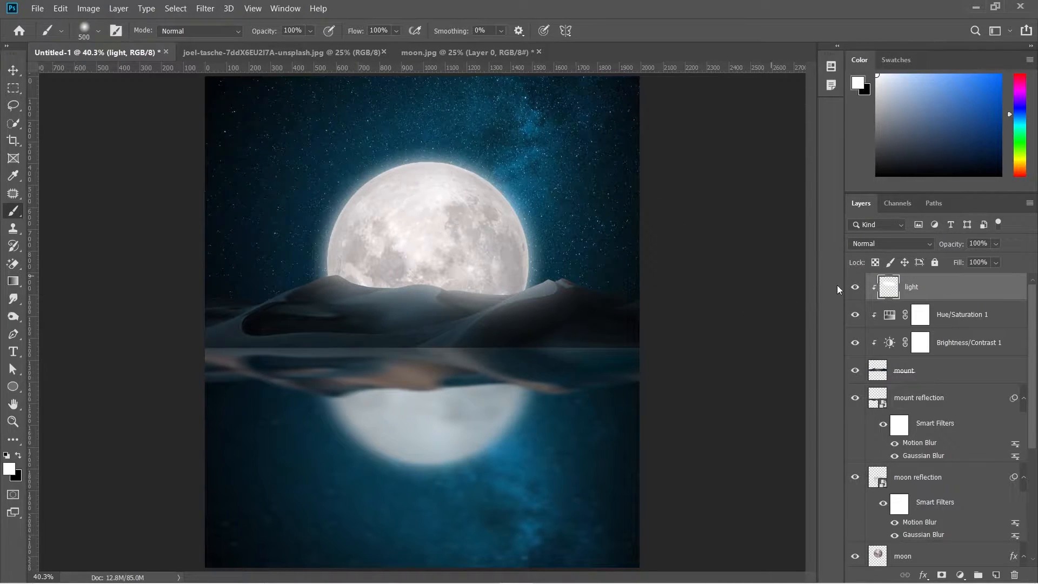
# Create a new layer between the mount layer and Brightness/Contrast 1, clipped to mount, and name it dark.
pyautogui.click(925, 375)
pyautogui.click(997, 574)
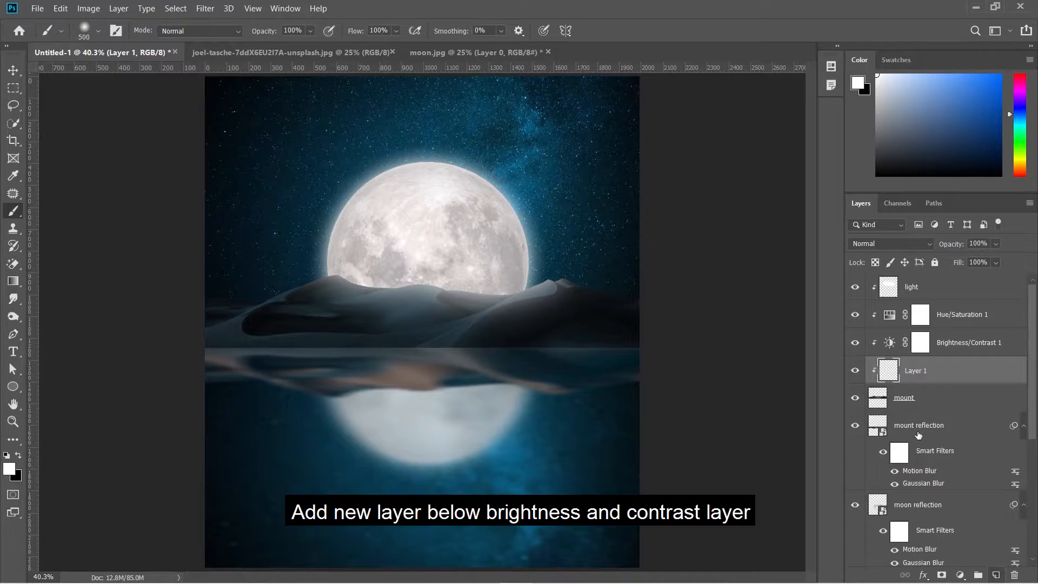
pyautogui.doubleClick(918, 370)
pyautogui.write('dark')
pyautogui.press('Return')
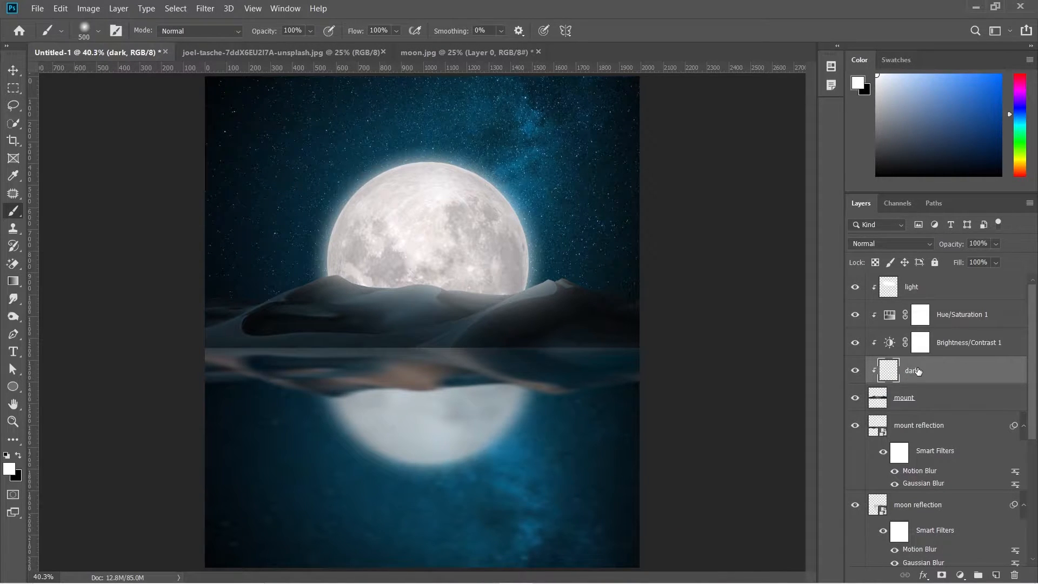
# Paint soft black shading along the base of the dunes on the dark layer with a 250 px brush.
pyautogui.click(20, 454)
pyautogui.press('[')
pyautogui.press('[')
pyautogui.press('[')
pyautogui.moveTo(215, 352); pyautogui.dragTo(690, 352)
pyautogui.moveTo(208, 336); pyautogui.dragTo(224, 341)
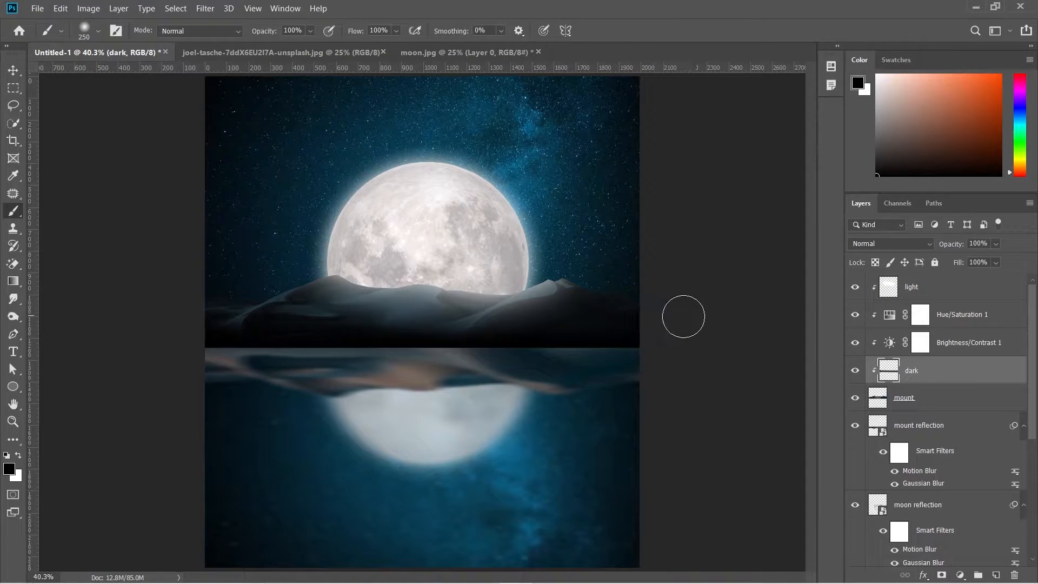
pyautogui.press(']')
pyautogui.press(']')
pyautogui.press('v')
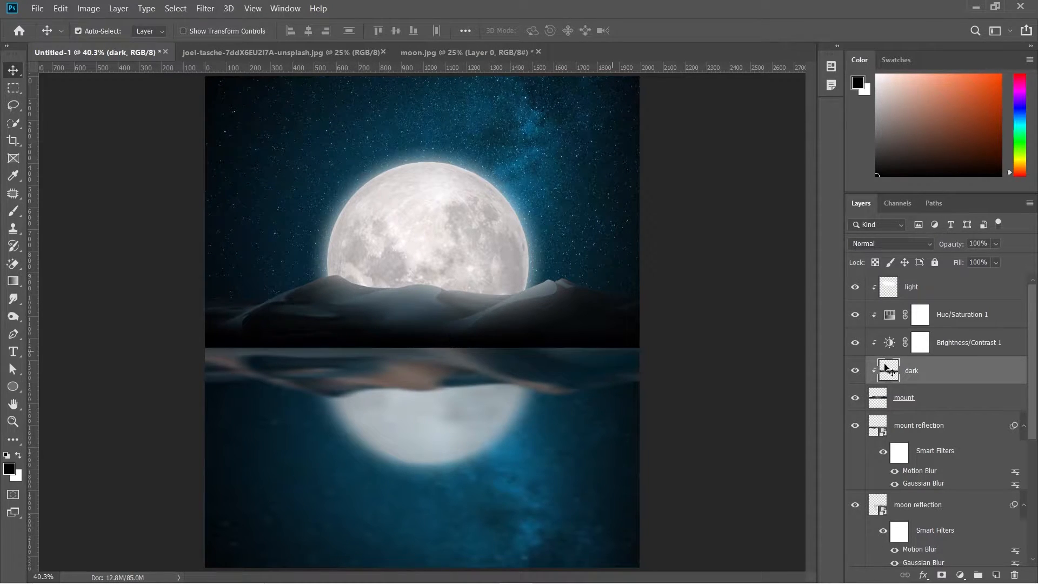
# Duplicate the Hue/Saturation 1 and Brightness/Contrast 1 adjustments above the mount reflection layer and clip both copies to it.
pyautogui.click(959, 348)
pyautogui.keyDown('shift'); pyautogui.click(960, 316); pyautogui.keyUp('shift')
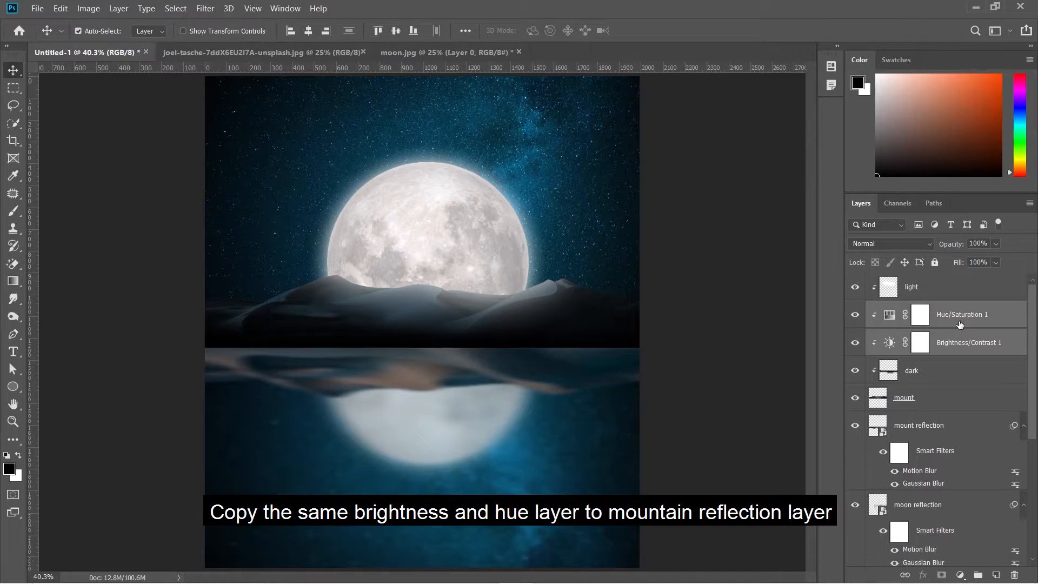
pyautogui.moveTo(960, 331); pyautogui.dragTo(950, 416)
pyautogui.rightClick(950, 419)
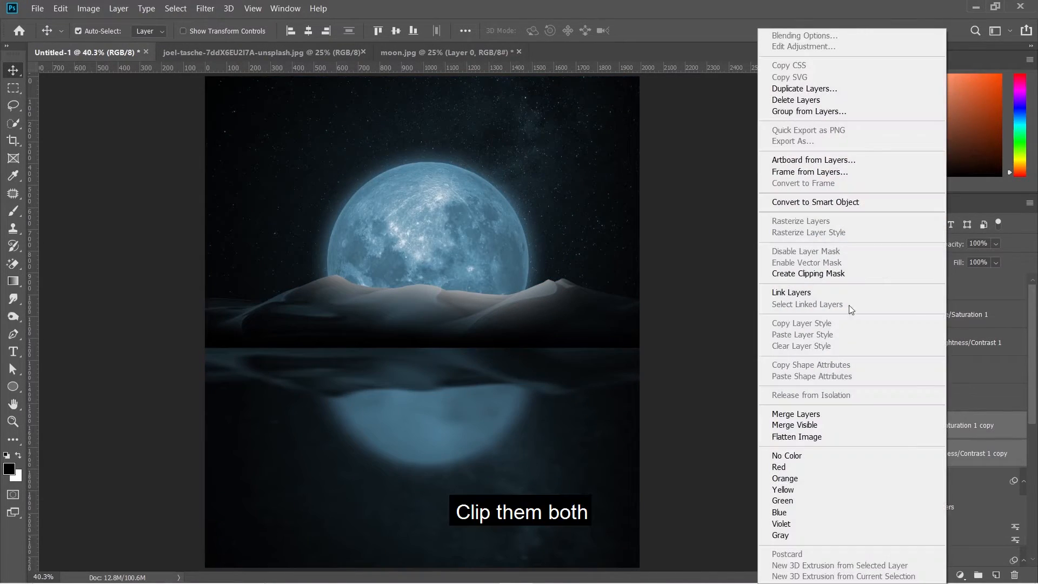
pyautogui.click(842, 273)
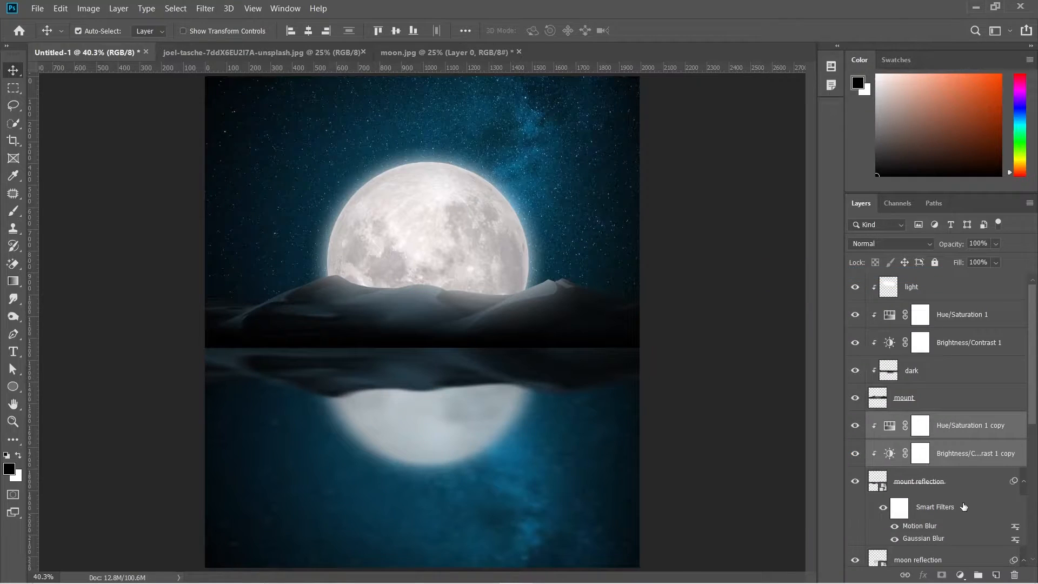
# Create a new layer above Hue/Saturation 1 copy, clip it to mount reflection and name it light.
pyautogui.click(959, 433)
pyautogui.click(996, 575)
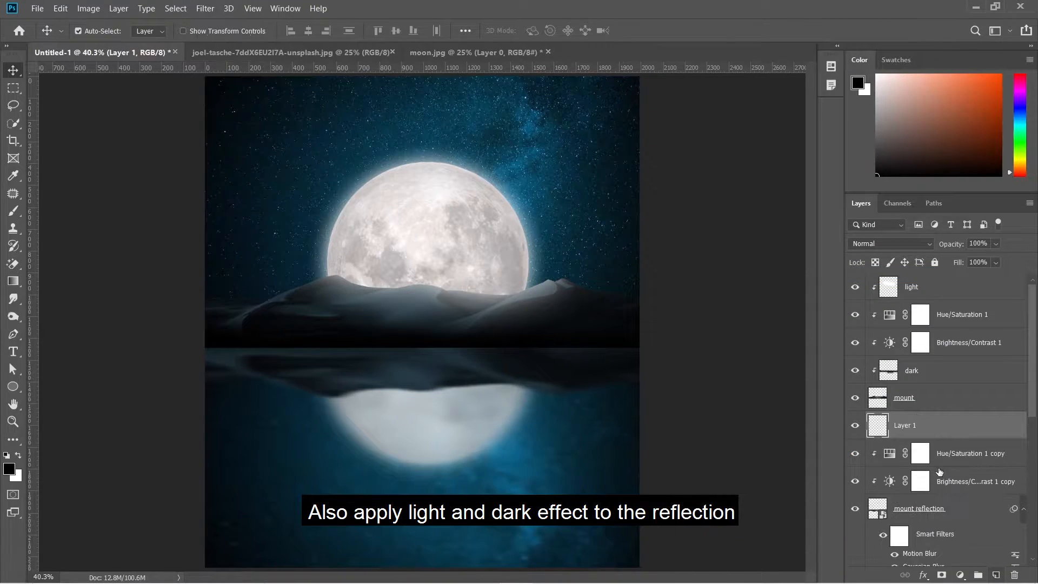
pyautogui.rightClick(920, 424)
pyautogui.click(796, 273)
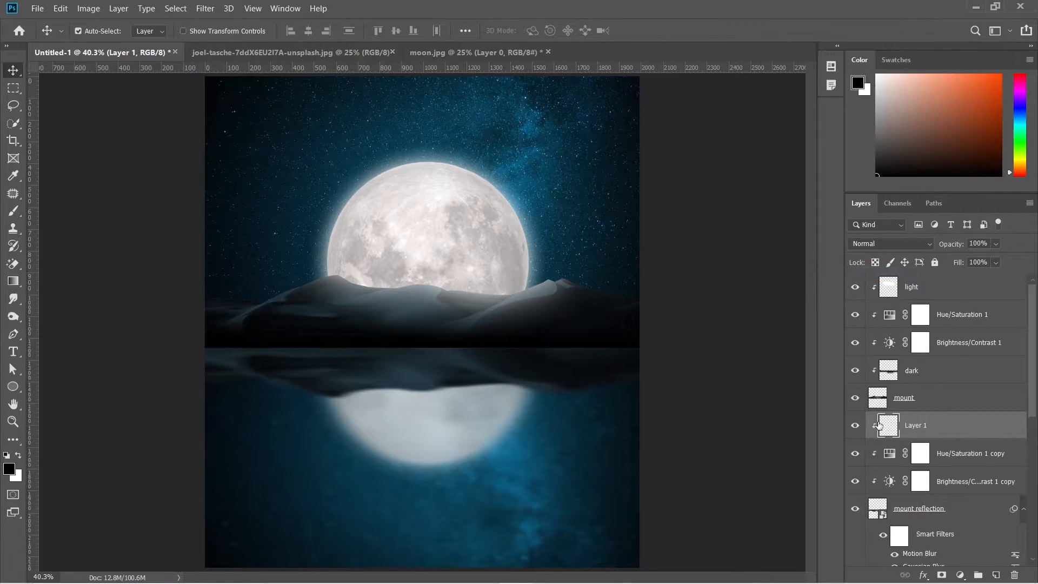
pyautogui.doubleClick(916, 424)
pyautogui.press('BackSpace')
pyautogui.press('Return')
# Paint soft white light along the lower edge of the dune reflection on its light layer with a 400 px brush.
pyautogui.press('b')
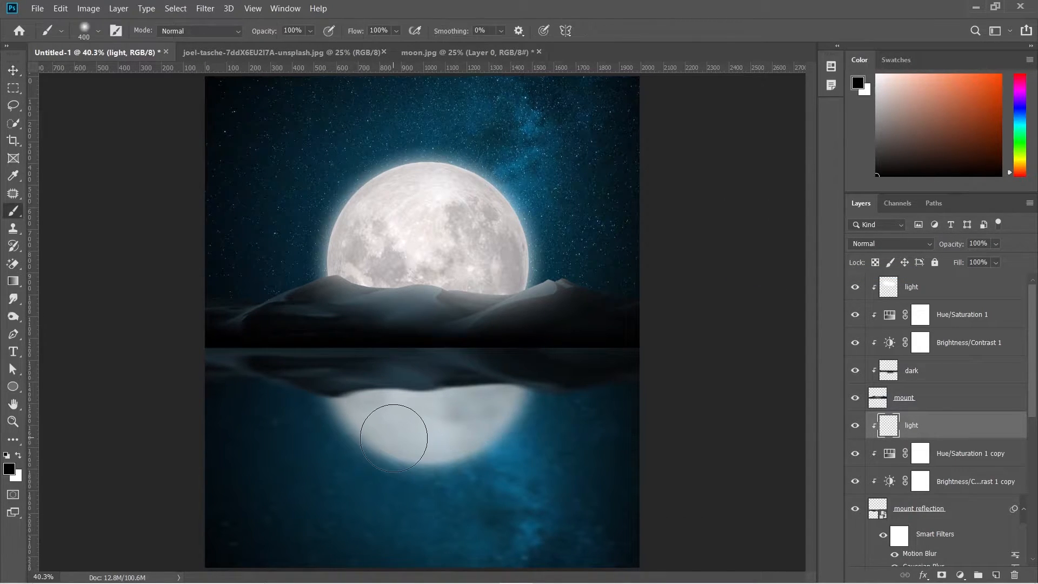
pyautogui.press('x')
pyautogui.moveTo(386, 427)
pyautogui.mouseDown()
pyautogui.moveTo(493, 434)
pyautogui.moveTo(473, 425)
pyautogui.moveTo(528, 439)
pyautogui.moveTo(515, 431)
pyautogui.moveTo(524, 435)
pyautogui.moveTo(405, 457)
pyautogui.moveTo(338, 437)
pyautogui.moveTo(475, 458)
pyautogui.moveTo(535, 446)
pyautogui.moveTo(462, 448)
pyautogui.moveTo(481, 428)
pyautogui.moveTo(451, 444)
pyautogui.moveTo(401, 433)
pyautogui.mouseUp()
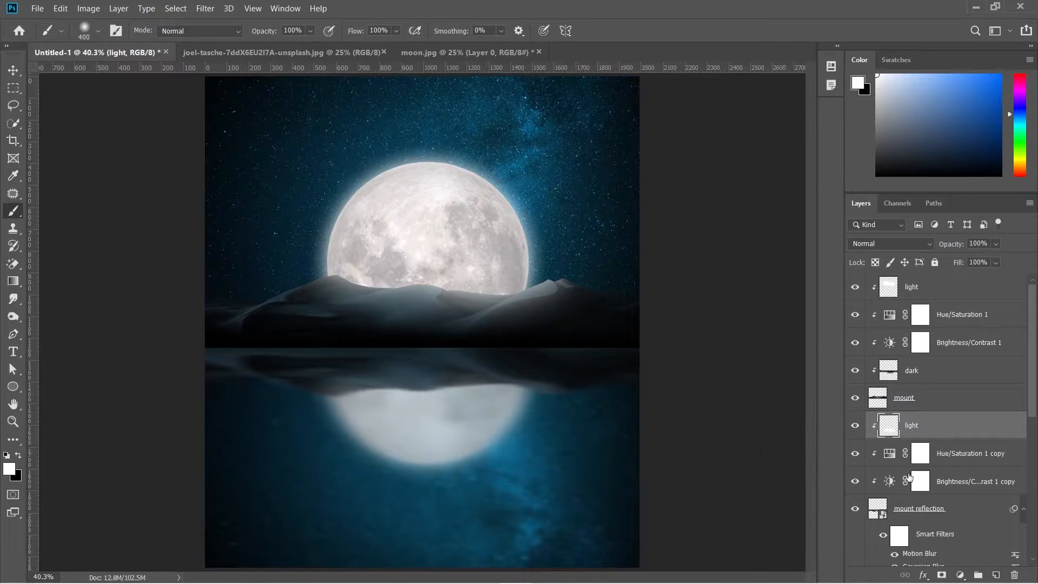
# Create a new clipped layer directly above mount reflection and name it darkness.
pyautogui.click(924, 514)
pyautogui.hotkey('ctrl', 'shift', 'alt', 'n')
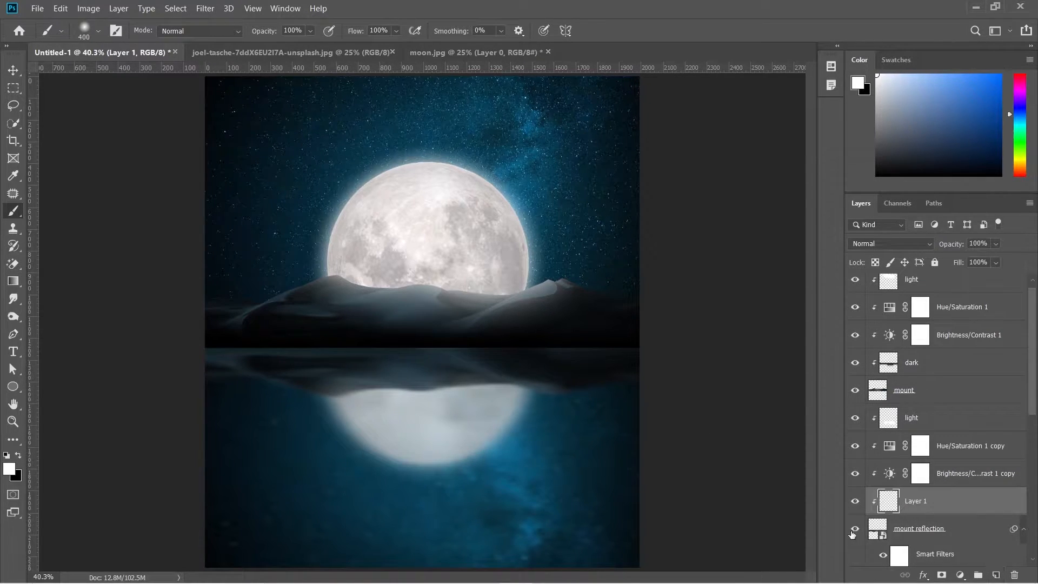
pyautogui.doubleClick(919, 502)
pyautogui.write('darkness')
pyautogui.press('Return')
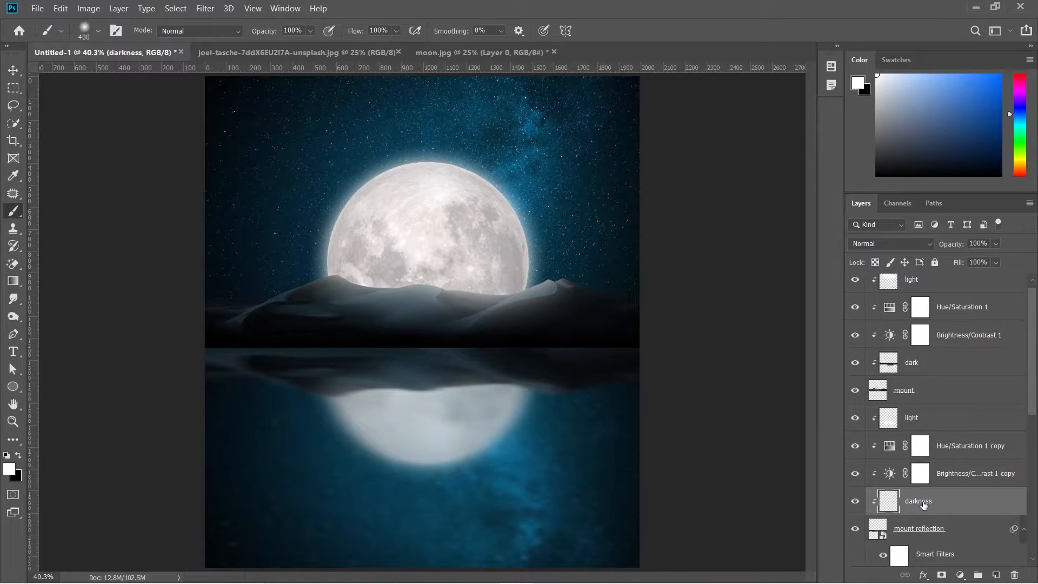
# Paint soft black shading across the upper edge of the dune reflection on the darkness layer with a 250 px brush.
pyautogui.press('x')
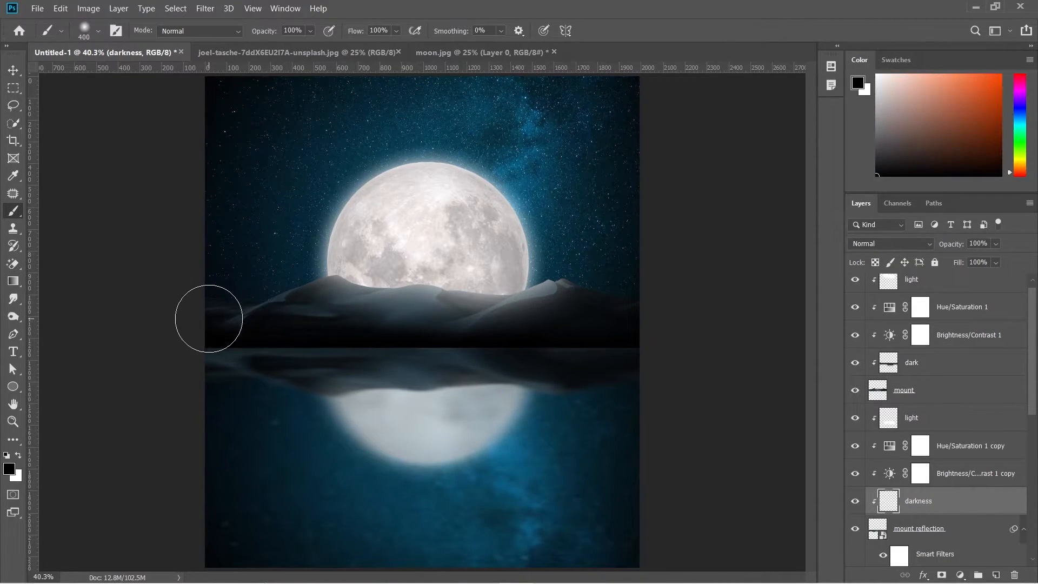
pyautogui.press('[')
pyautogui.press('[')
pyautogui.moveTo(208, 334); pyautogui.dragTo(701, 339)
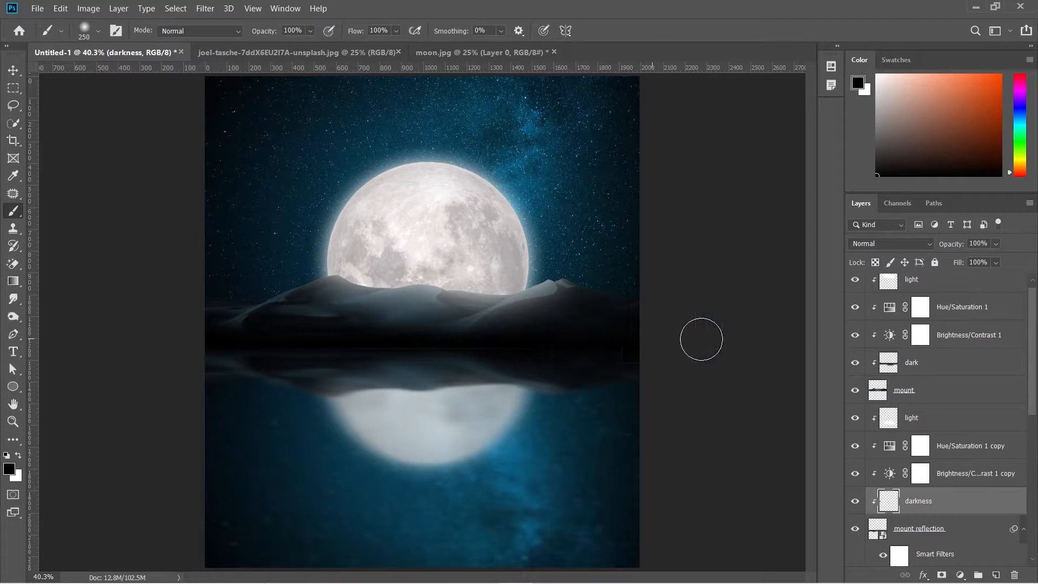
pyautogui.moveTo(209, 331); pyautogui.dragTo(692, 343)
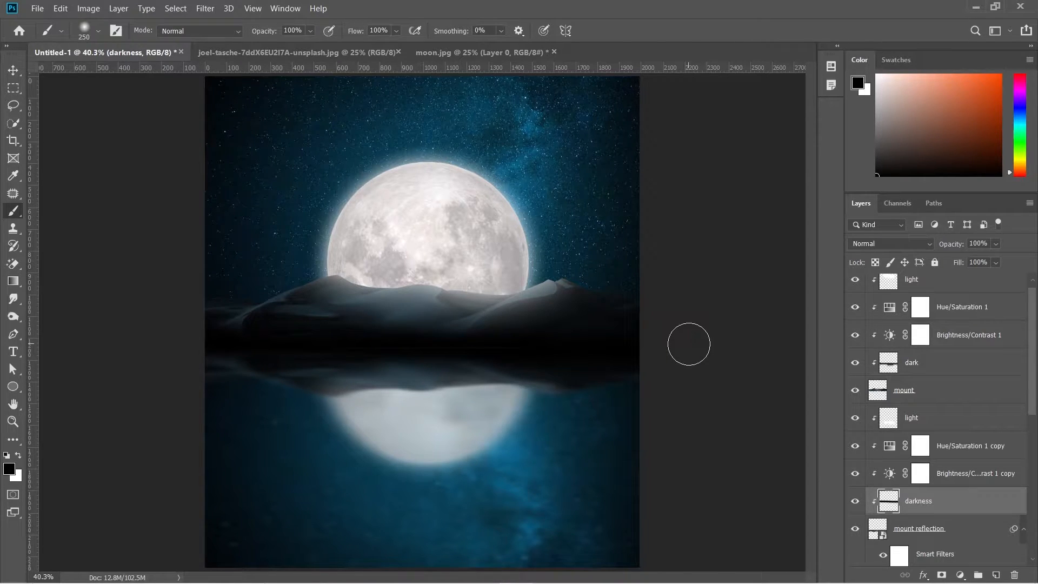
pyautogui.press('v')
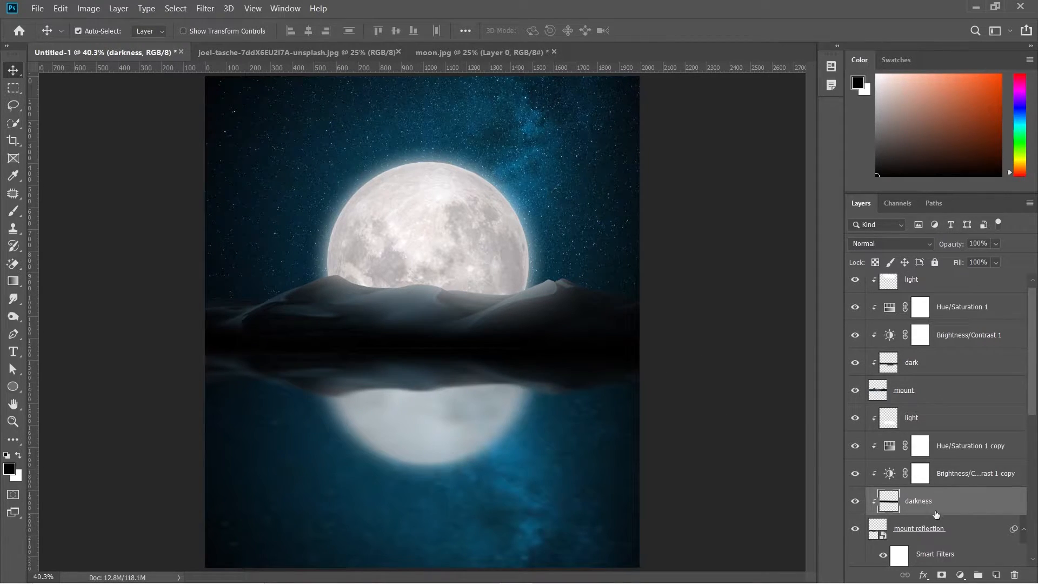
# Close the joel-tasche image and open the boat PNG from the Downloads folder.
pyautogui.click(928, 534)
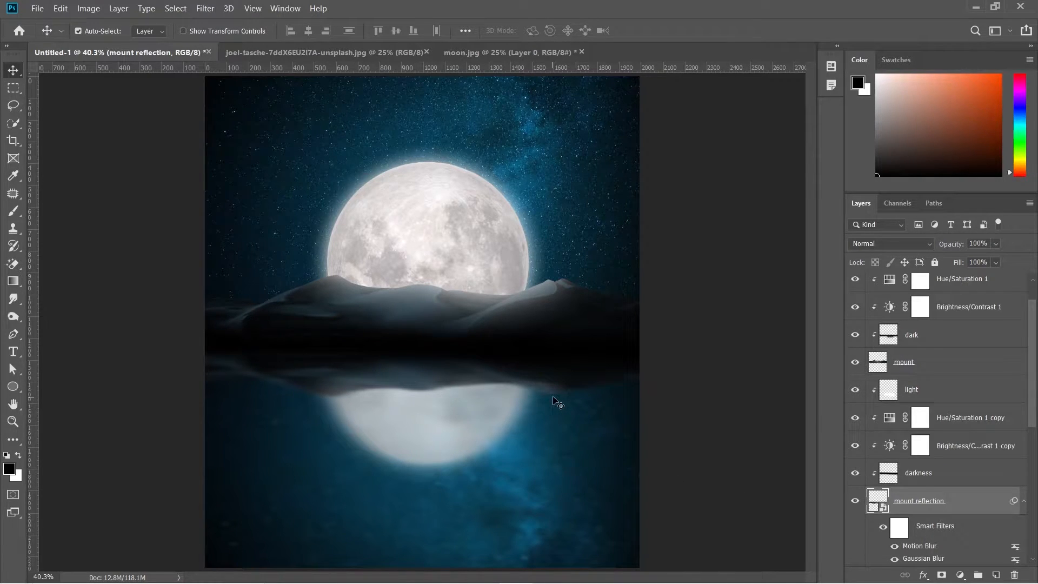
pyautogui.click(427, 52)
pyautogui.click(38, 8)
pyautogui.click(45, 31)
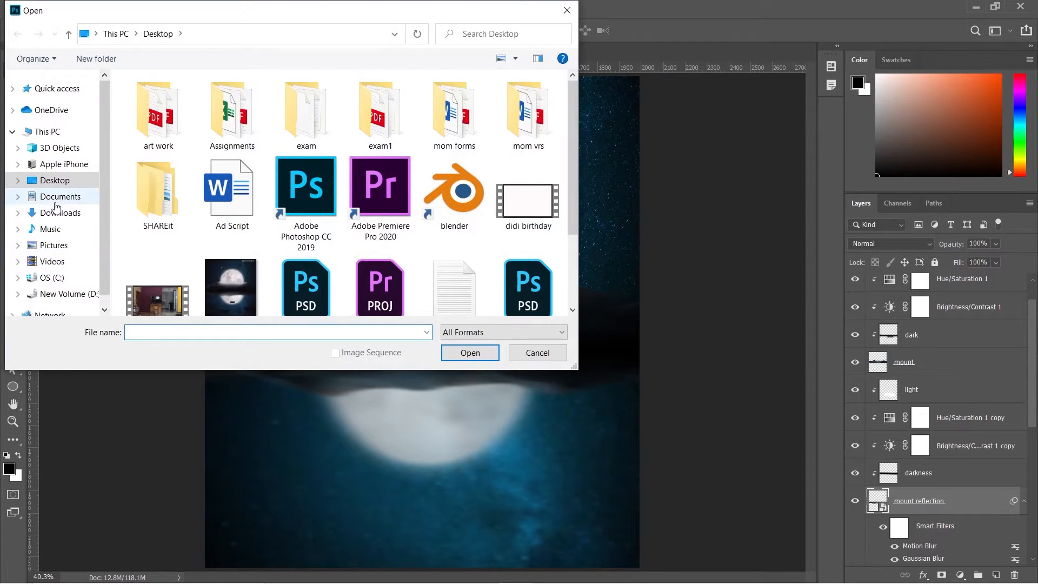
pyautogui.click(57, 210)
pyautogui.press('Escape')
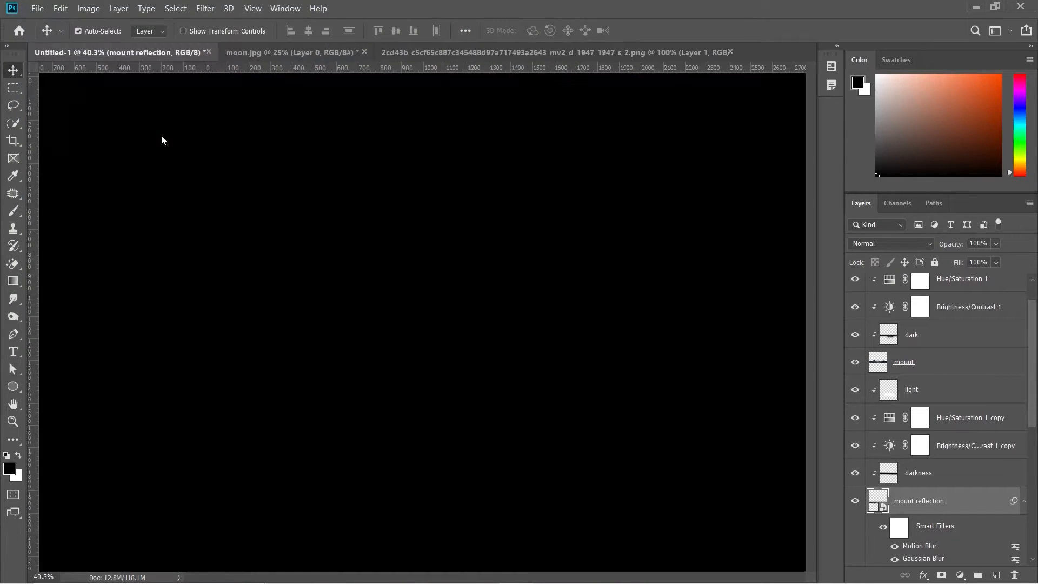
# Bring the cut-out boat into the Untitled-1 composite and move its layer to the top of the stack.
pyautogui.moveTo(381, 301); pyautogui.dragTo(439, 412)
pyautogui.moveTo(927, 539); pyautogui.dragTo(918, 288)
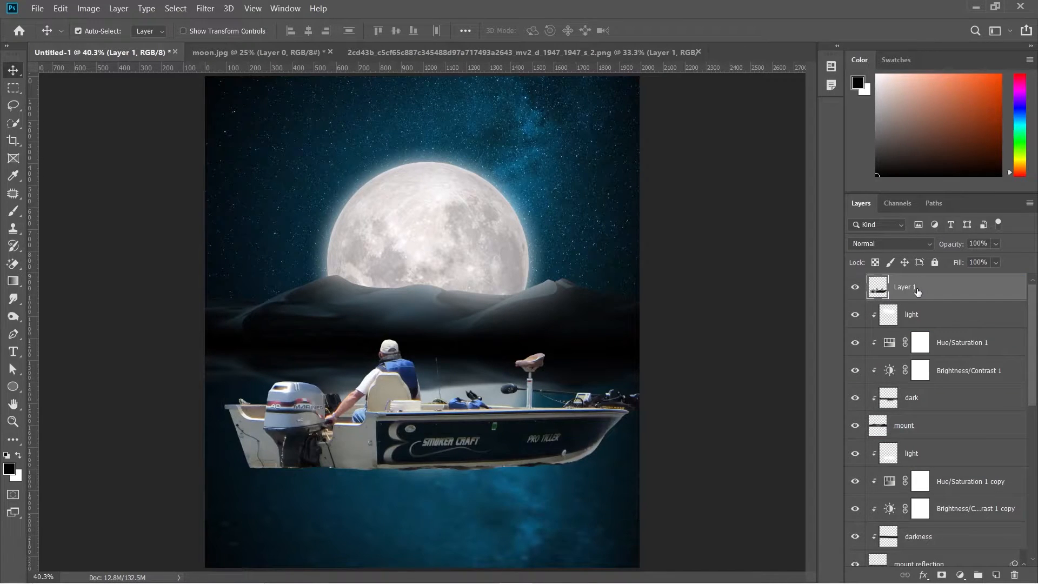
# Scale the boat down to about 170 px wide over the moon's reflection and name its layer boat.
pyautogui.hotkey('ctrl', 't')
pyautogui.moveTo(437, 339); pyautogui.dragTo(431, 436)
pyautogui.press('Return')
pyautogui.hotkey('ctrl', 't')
pyautogui.scroll(5, 428, 430)
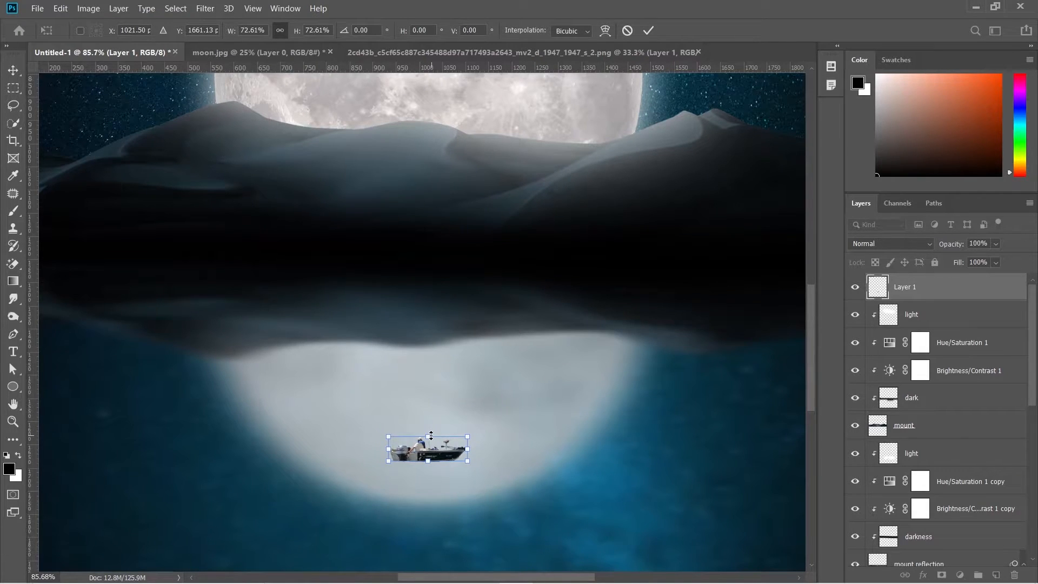
pyautogui.press('Return')
pyautogui.hotkey('ctrl', '0')
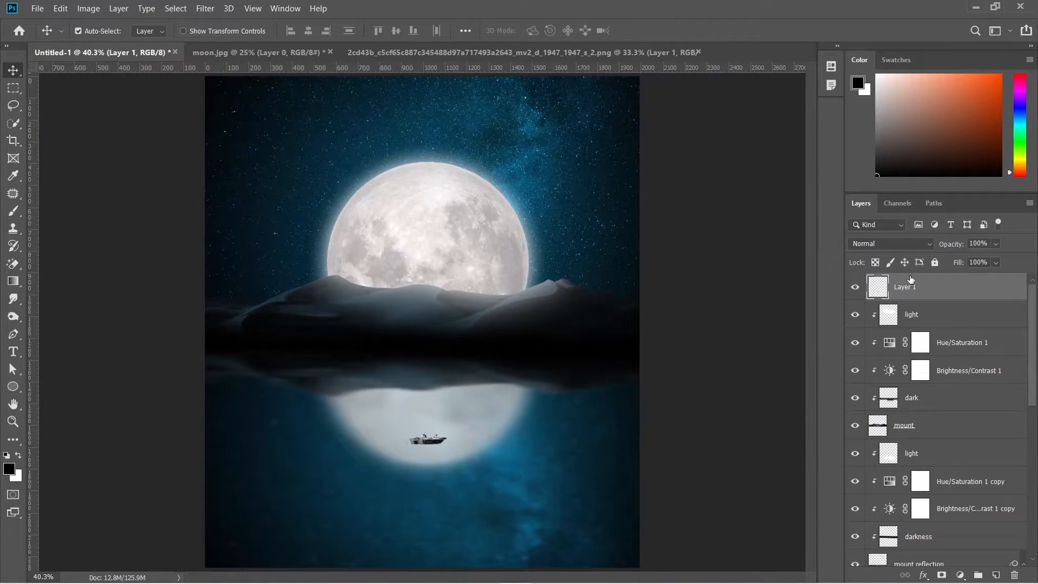
pyautogui.doubleClick(902, 289)
pyautogui.write('boat')
pyautogui.press('Return')
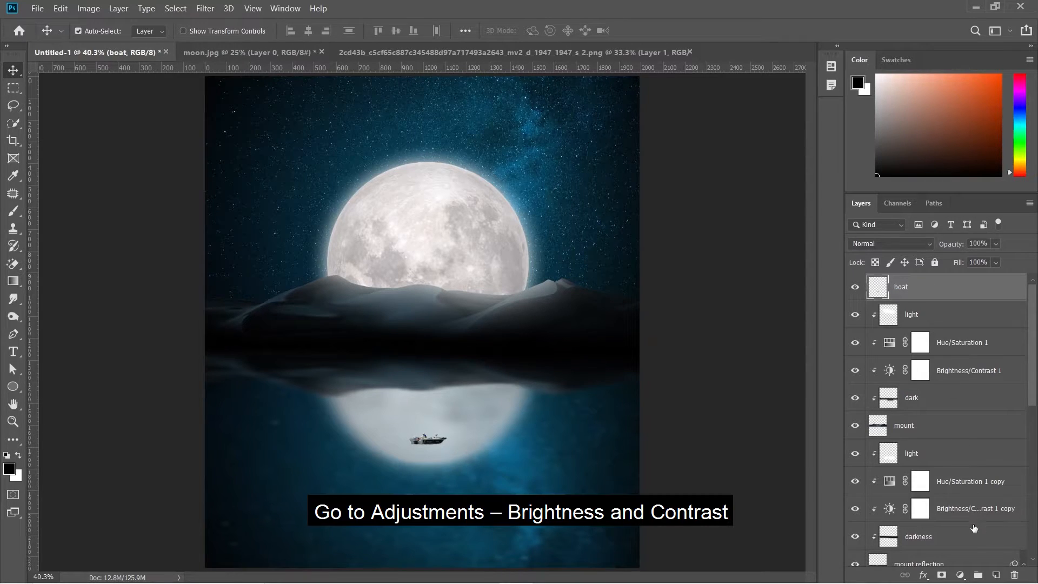
# Add a Brightness/Contrast adjustment clipped to the boat layer with brightness -97.
pyautogui.click(961, 575)
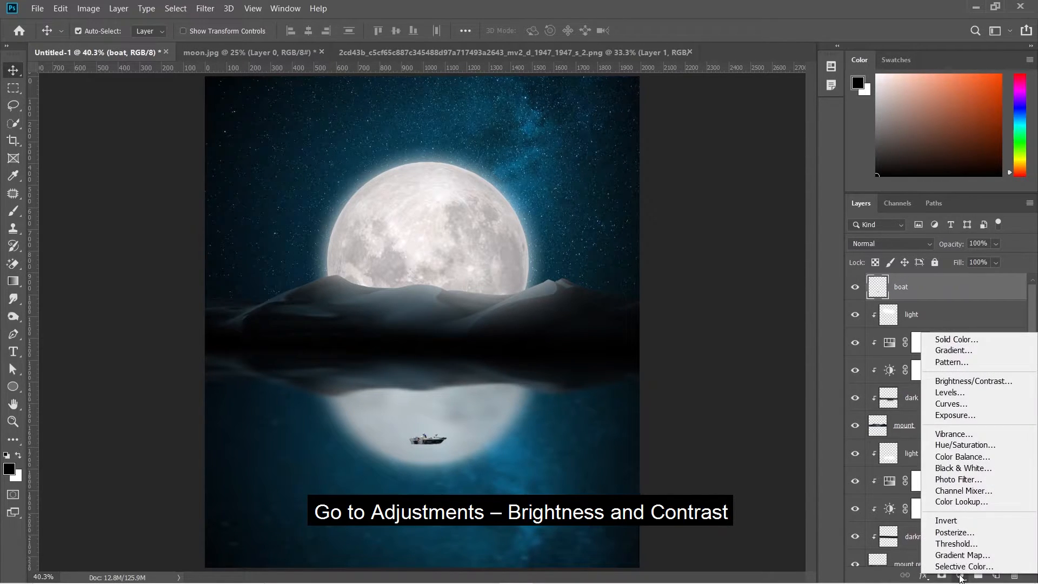
pyautogui.click(961, 382)
pyautogui.moveTo(726, 219); pyautogui.dragTo(676, 228)
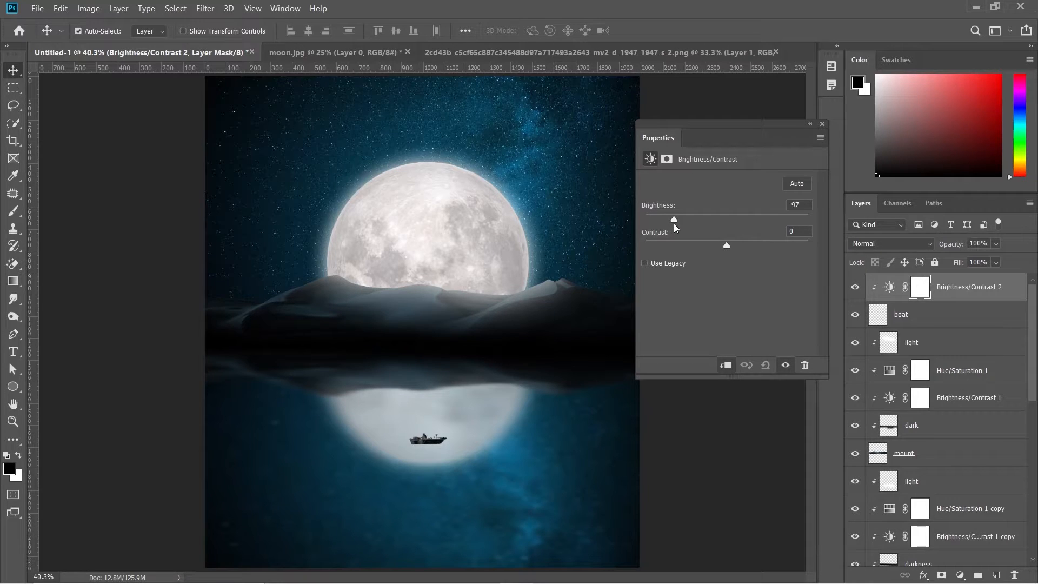
pyautogui.click(822, 125)
# Create a new layer above Brightness/Contrast 2, clip it to the boat and name it light.
pyautogui.click(996, 575)
pyautogui.rightClick(914, 284)
pyautogui.click(826, 274)
pyautogui.doubleClick(920, 286)
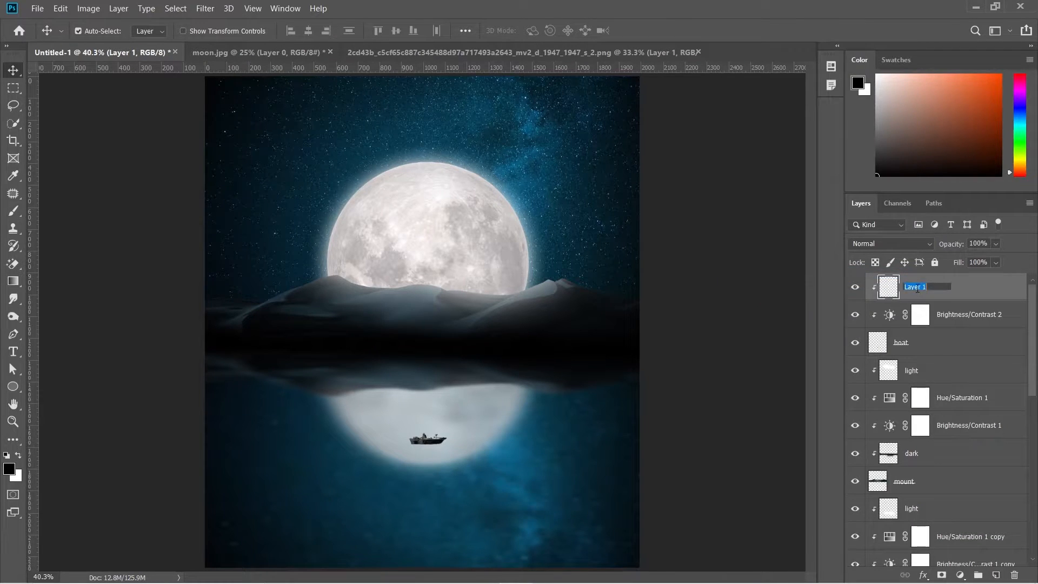
pyautogui.write('light')
pyautogui.press('Return')
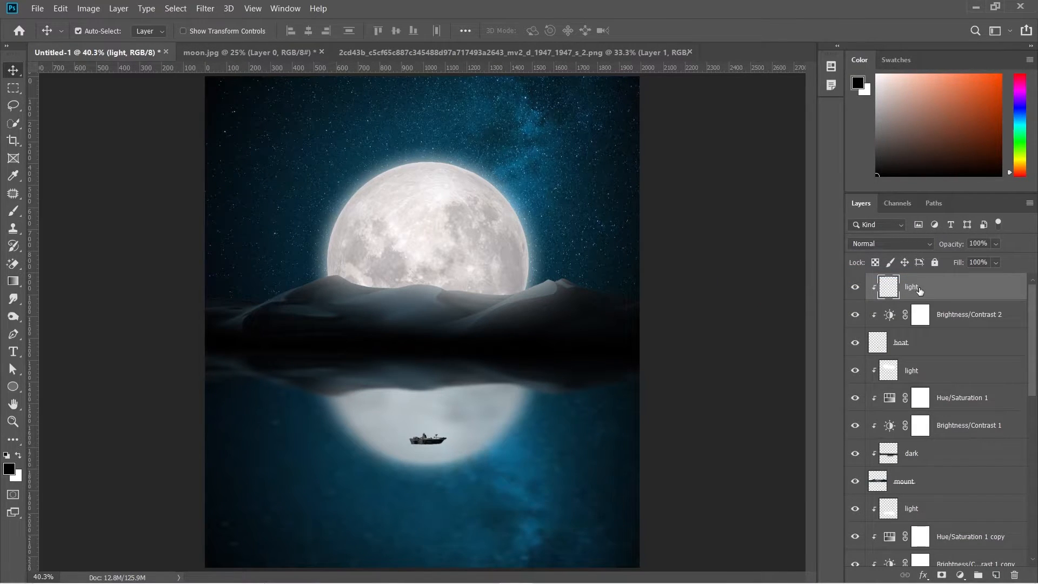
# Paint white light over the top of the boat with a 70 px brush and set its light layer's blend mode to Overlay.
pyautogui.press('b')
pyautogui.press('x')
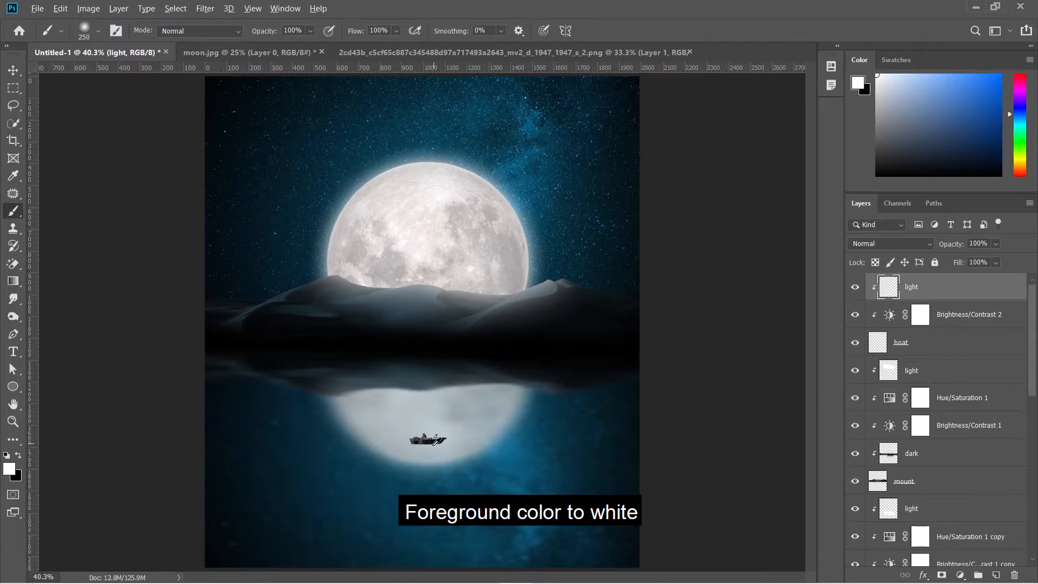
pyautogui.scroll(3, 423, 414)
pyautogui.scroll(5, 423, 414)
pyautogui.press('[')
pyautogui.press('[')
pyautogui.press('[')
pyautogui.press('[')
pyautogui.press('[')
pyautogui.press('[')
pyautogui.press('[')
pyautogui.press('[')
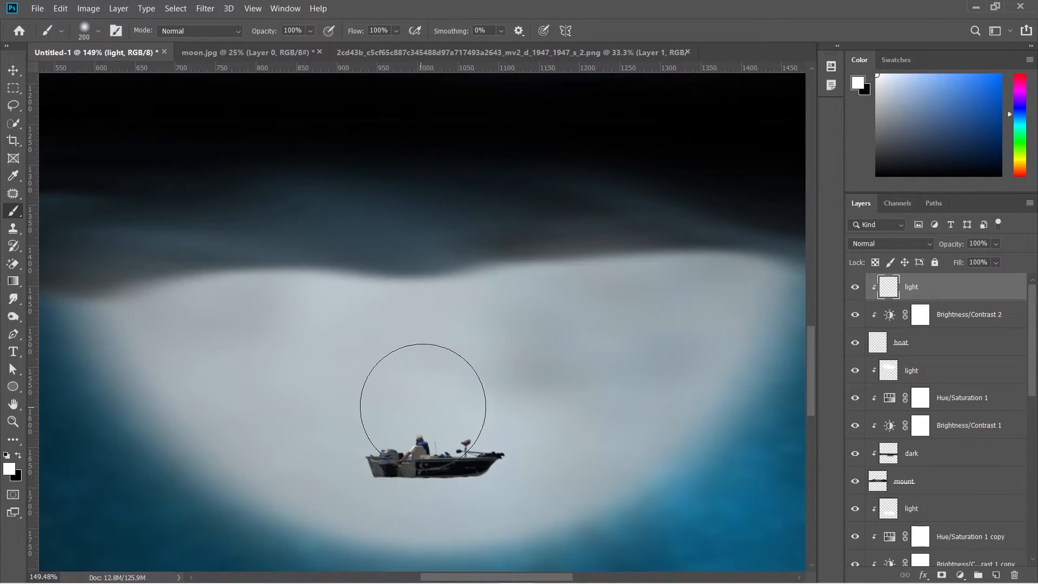
pyautogui.moveTo(419, 421)
pyautogui.mouseDown()
pyautogui.moveTo(371, 429)
pyautogui.moveTo(413, 422)
pyautogui.moveTo(494, 435)
pyautogui.mouseUp()
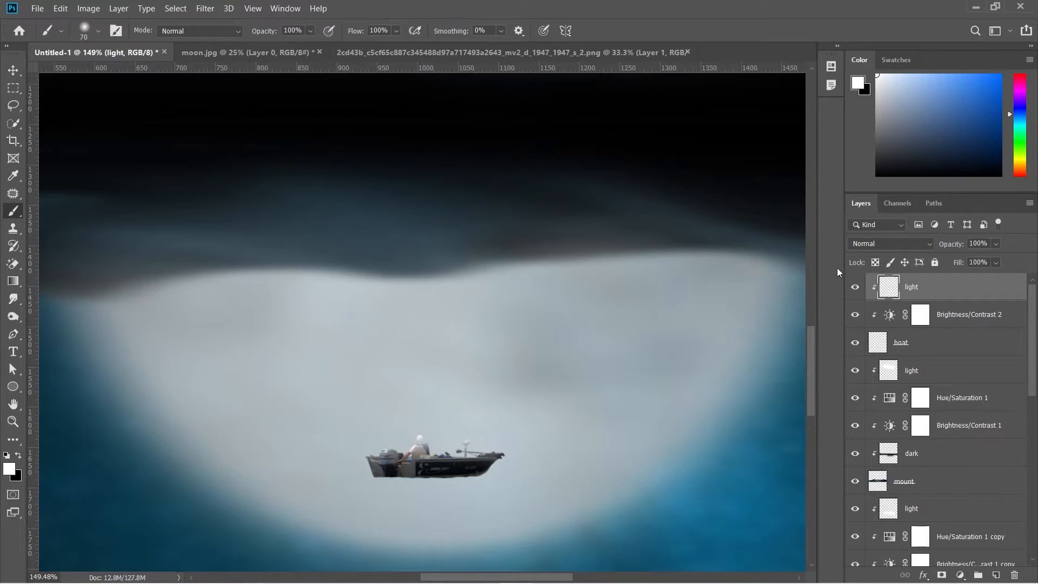
pyautogui.click(861, 247)
pyautogui.click(860, 408)
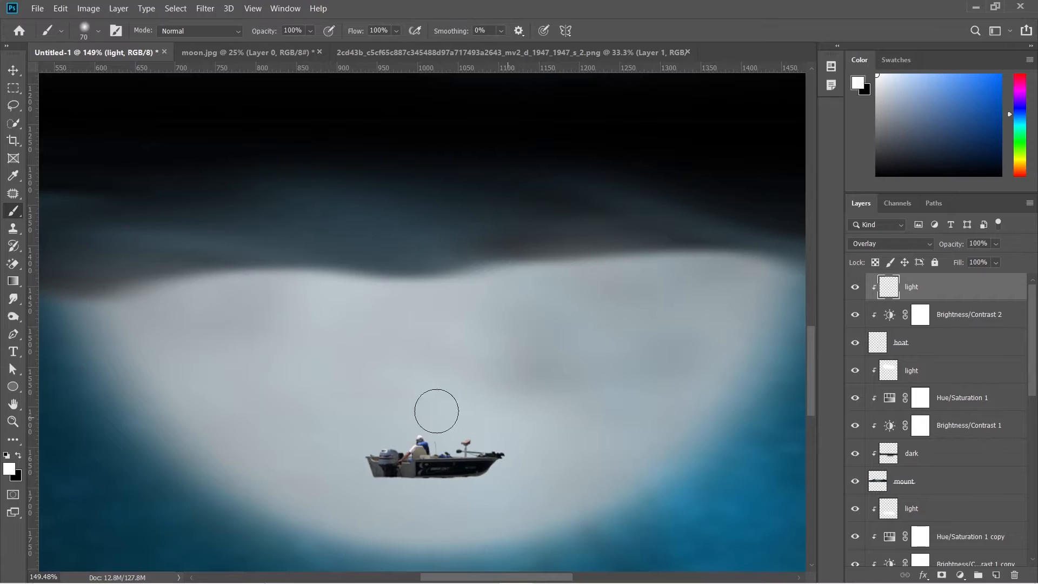
# Create a new clipped layer directly above the boat layer and name it darkness.
pyautogui.click(941, 342)
pyautogui.click(996, 575)
pyautogui.doubleClick(918, 343)
pyautogui.write('darknes')
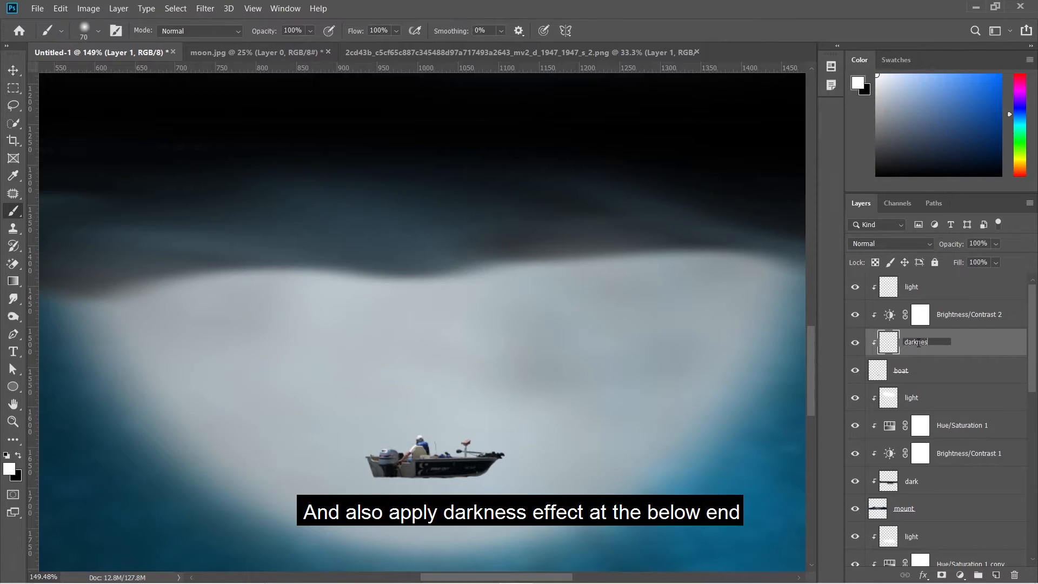
pyautogui.write('s')
pyautogui.press('Return')
# Paint soft black shading along the bottom of the boat's hull on the darkness layer with a 60 px brush.
pyautogui.press('x')
pyautogui.press('[')
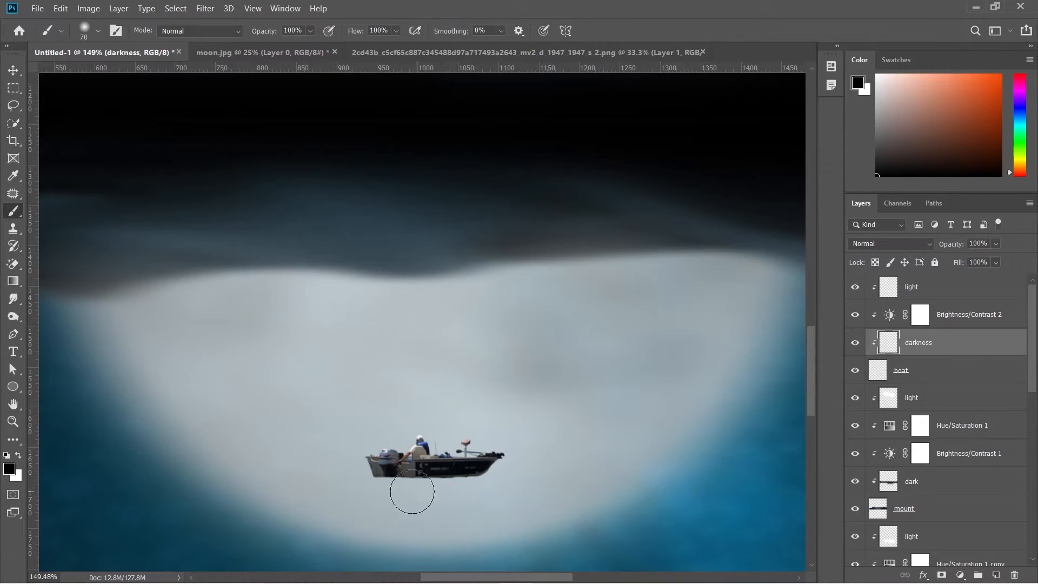
pyautogui.moveTo(378, 487); pyautogui.dragTo(509, 486)
pyautogui.moveTo(378, 491); pyautogui.dragTo(528, 492)
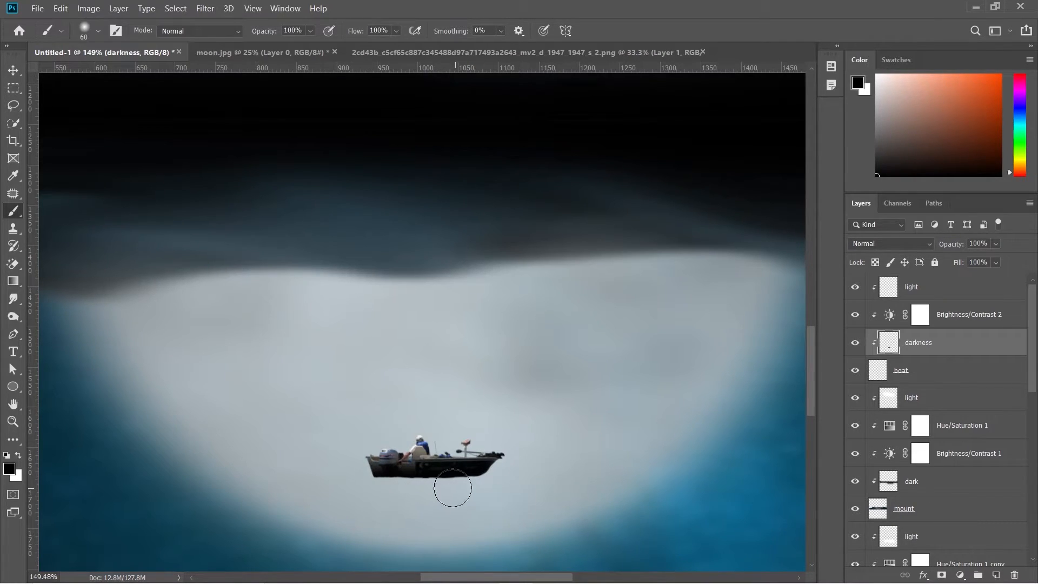
# Extend the soft black shading along the underside of the boat's hull on the darkness layer.
pyautogui.moveTo(412, 486)
pyautogui.mouseDown()
pyautogui.moveTo(380, 485)
pyautogui.moveTo(462, 494)
pyautogui.mouseUp()
pyautogui.hotkey('ctrl', '0')
pyautogui.press('v')
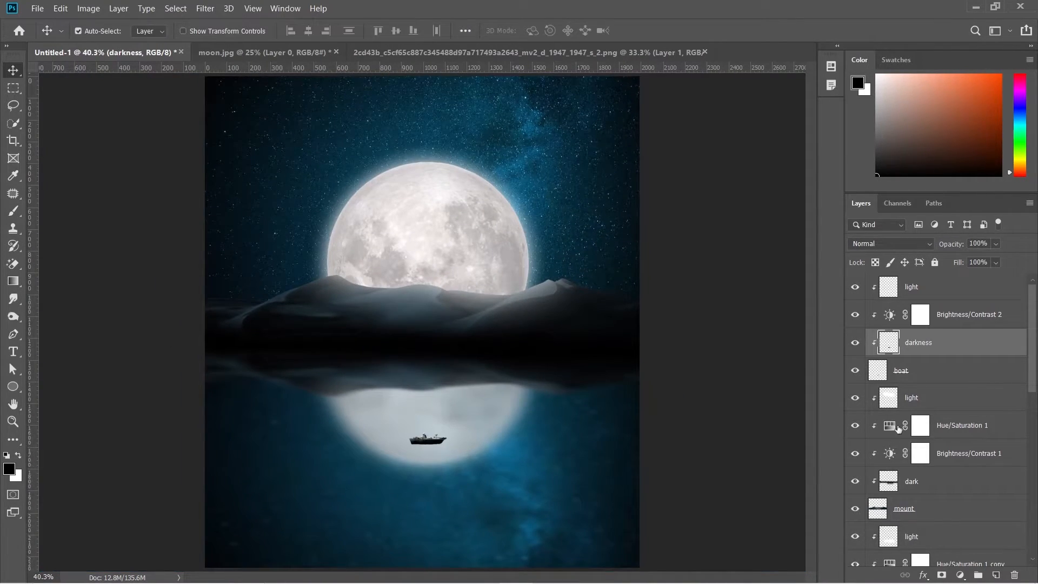
# Duplicate the boat layer and rename the lower of the two layers boat reflection.
pyautogui.click(918, 376)
pyautogui.hotkey('ctrl', 'j')
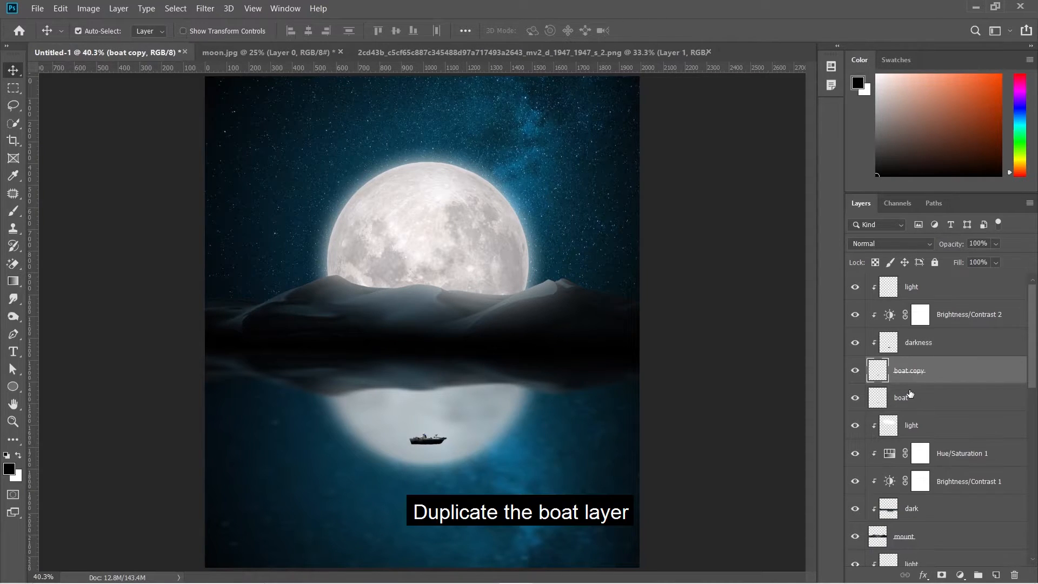
pyautogui.click(899, 403)
pyautogui.doubleClick(899, 403)
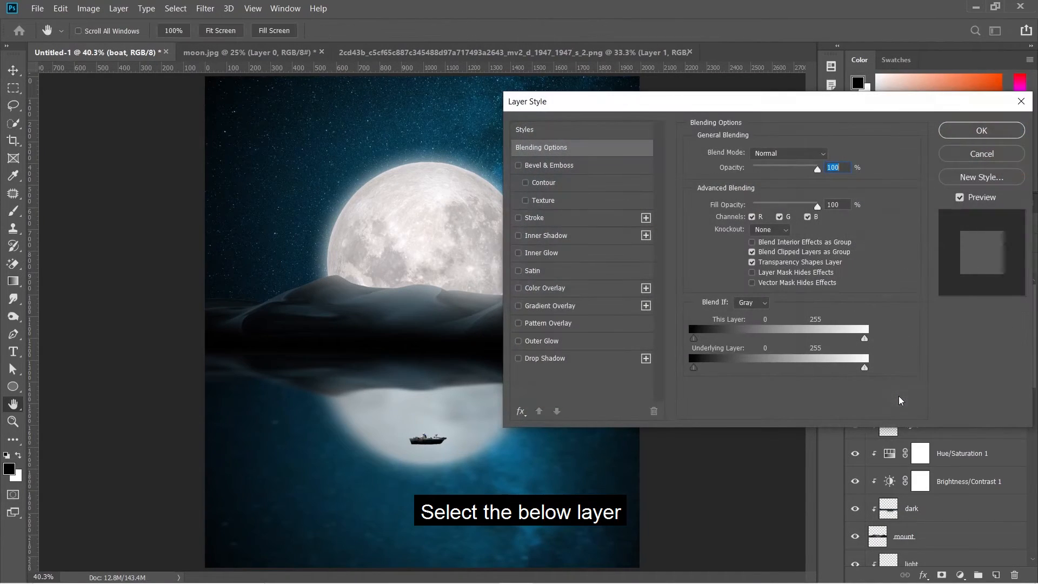
pyautogui.click(981, 154)
pyautogui.doubleClick(902, 398)
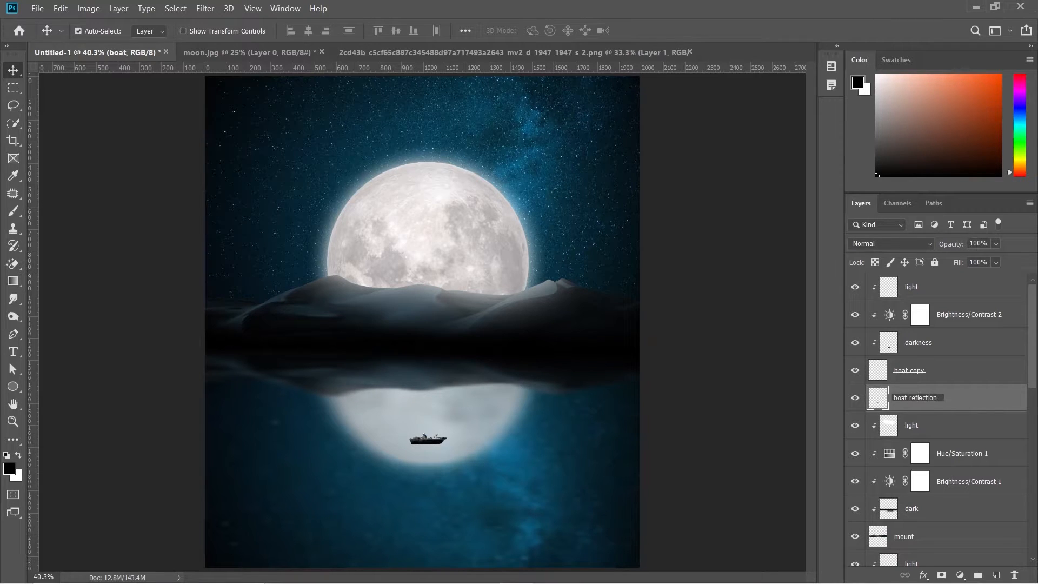
pyautogui.press('Return')
# Flip the boat reflection layer vertically and move it down so it mirrors the boat from just below the hull.
pyautogui.hotkey('ctrl', 't')
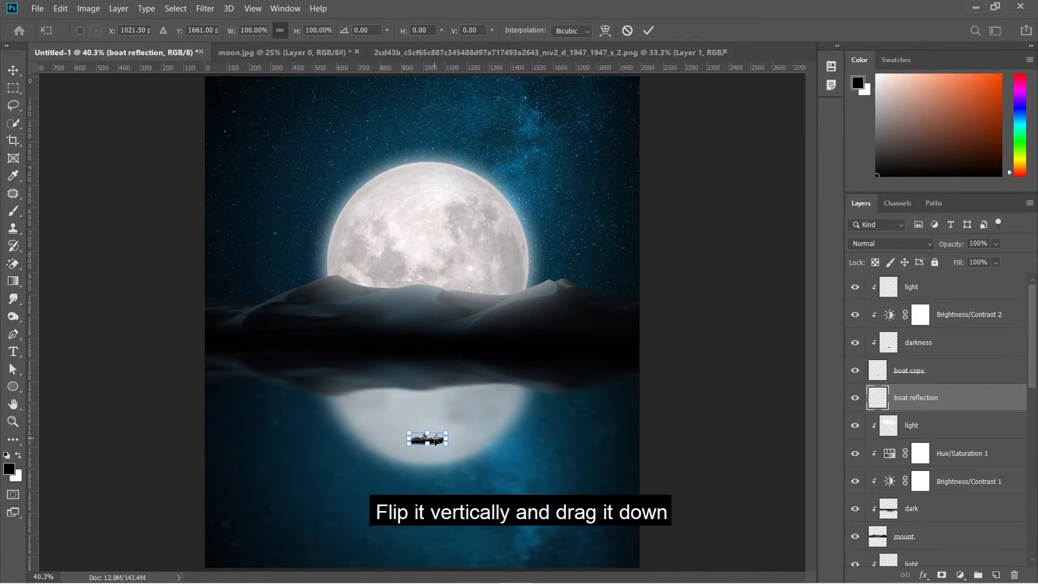
pyautogui.rightClick(436, 441)
pyautogui.click(450, 431)
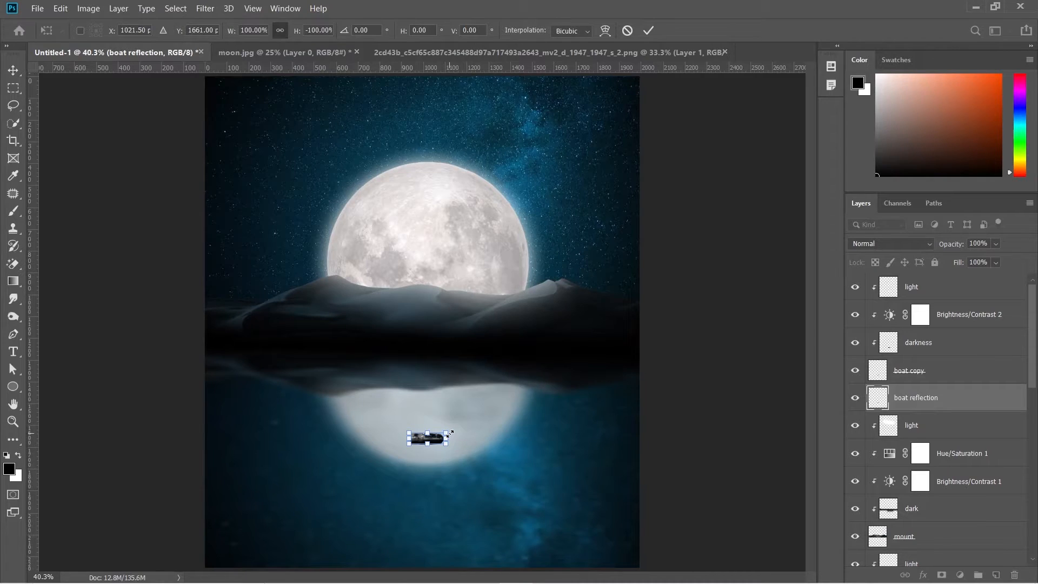
pyautogui.press('Return')
pyautogui.press('Down')
pyautogui.press('Down')
pyautogui.press('Down')
# Copy the Brightness/Contrast 2 adjustment directly above the boat reflection layer and clip it to that layer.
pyautogui.moveTo(970, 318); pyautogui.dragTo(957, 385)
pyautogui.rightClick(953, 400)
pyautogui.click(843, 272)
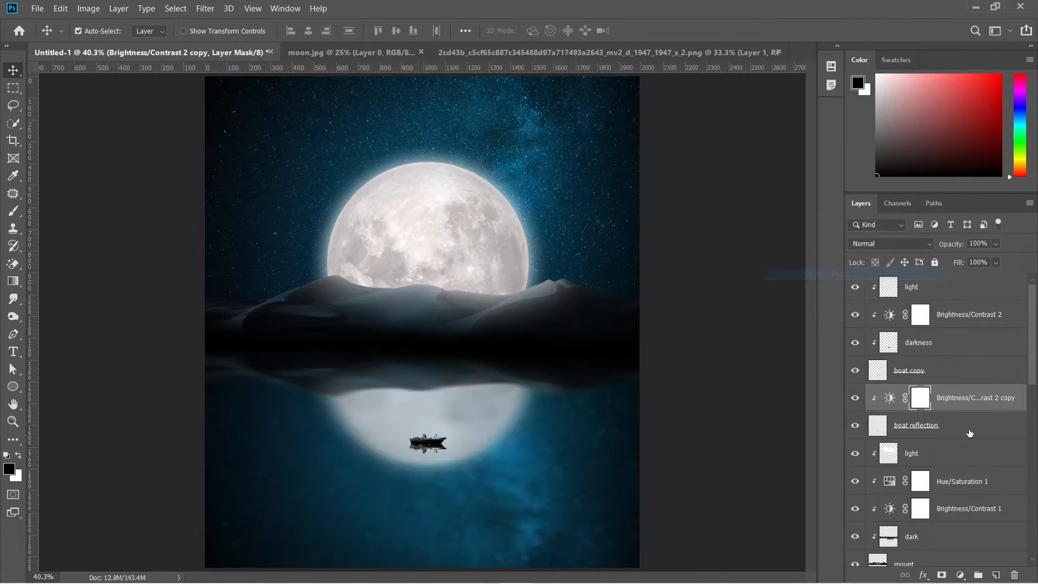
# Convert the boat reflection layer for smart filters and apply a Gaussian Blur with a 5 pixel radius.
pyautogui.click(957, 426)
pyautogui.click(205, 8)
pyautogui.click(215, 43)
pyautogui.click(205, 8)
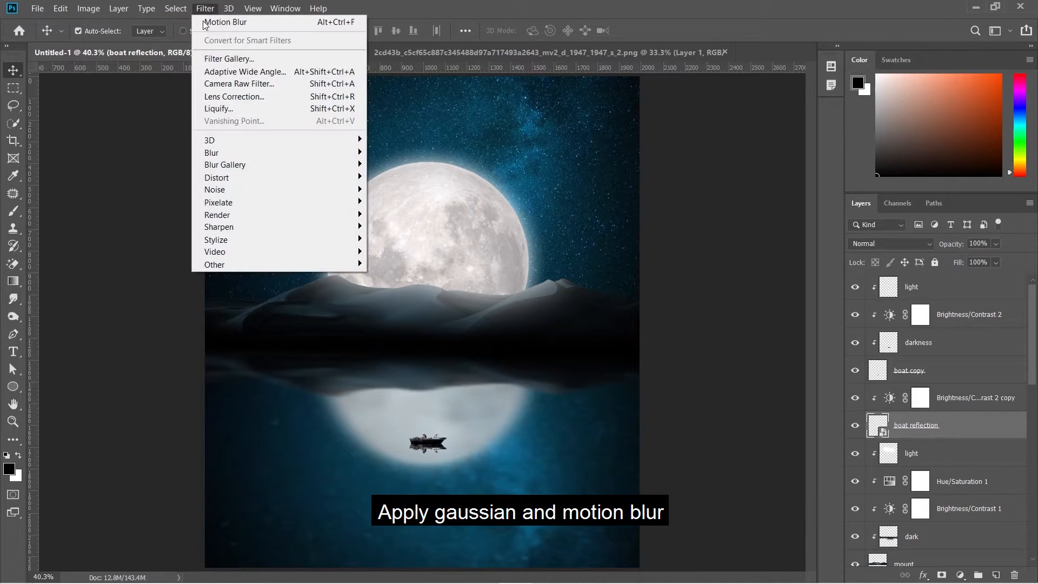
pyautogui.moveTo(276, 153)
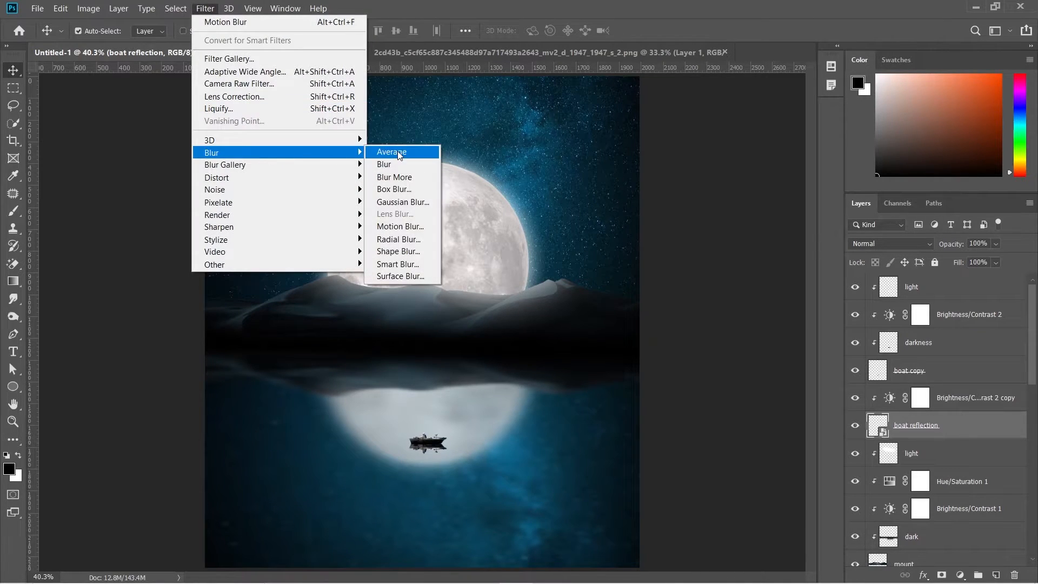
pyautogui.click(398, 201)
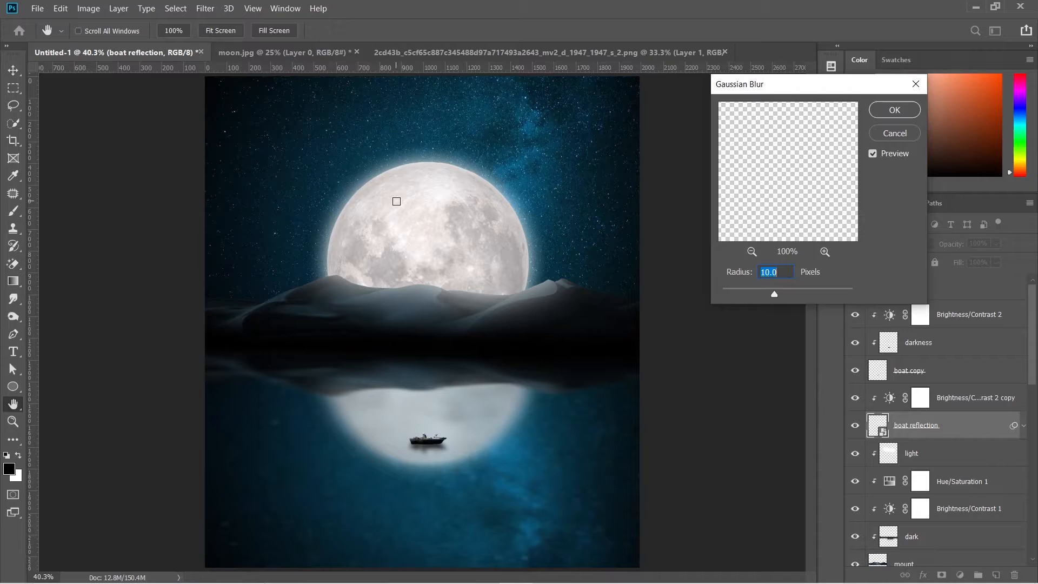
pyautogui.write('5')
pyautogui.press('Return')
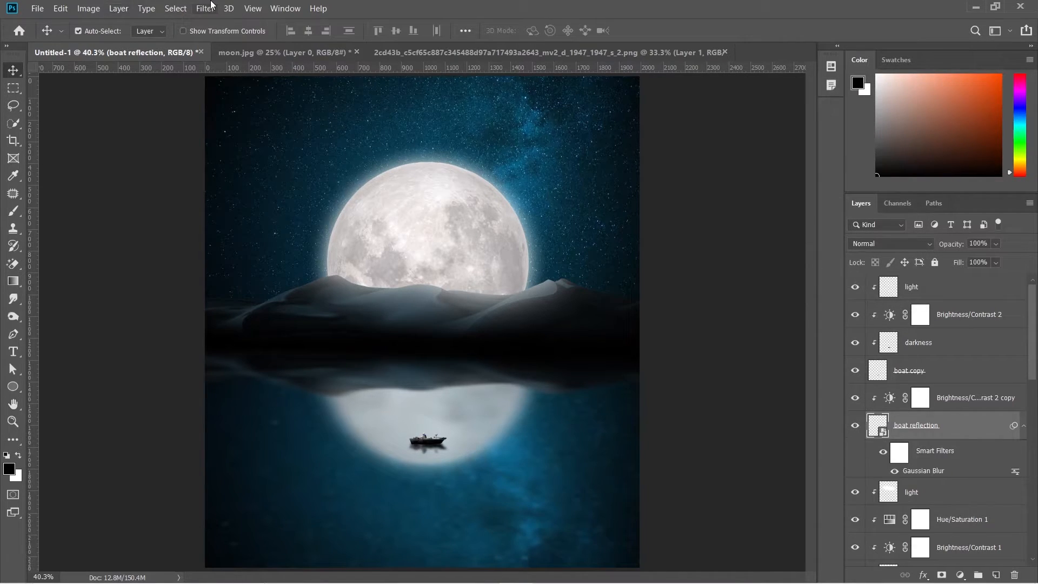
# Add a horizontal Motion Blur with a distance of 15 pixels to the boat reflection layer.
pyautogui.click(205, 9)
pyautogui.moveTo(272, 156)
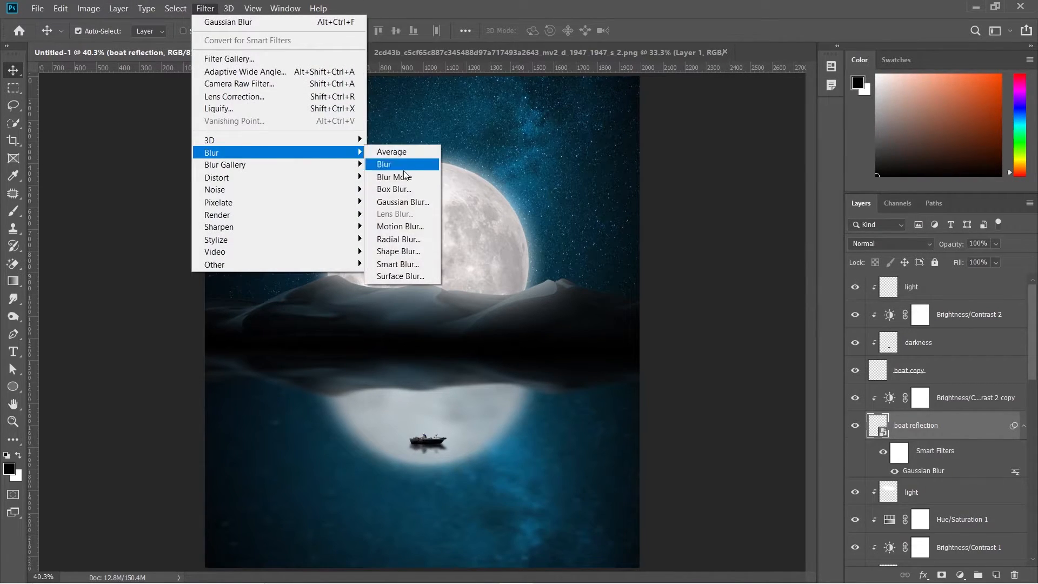
pyautogui.click(412, 227)
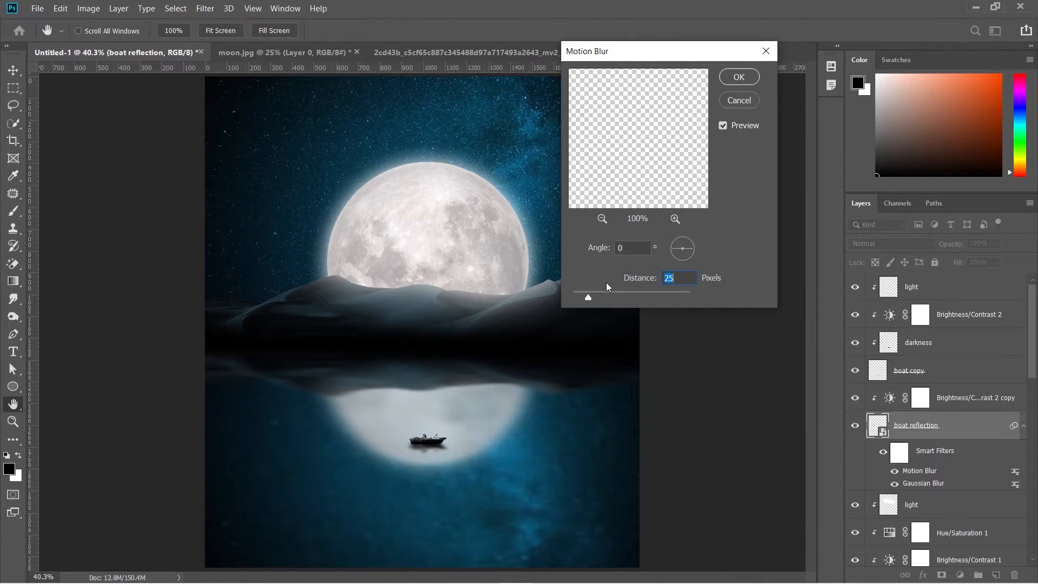
pyautogui.write('15')
pyautogui.press('Return')
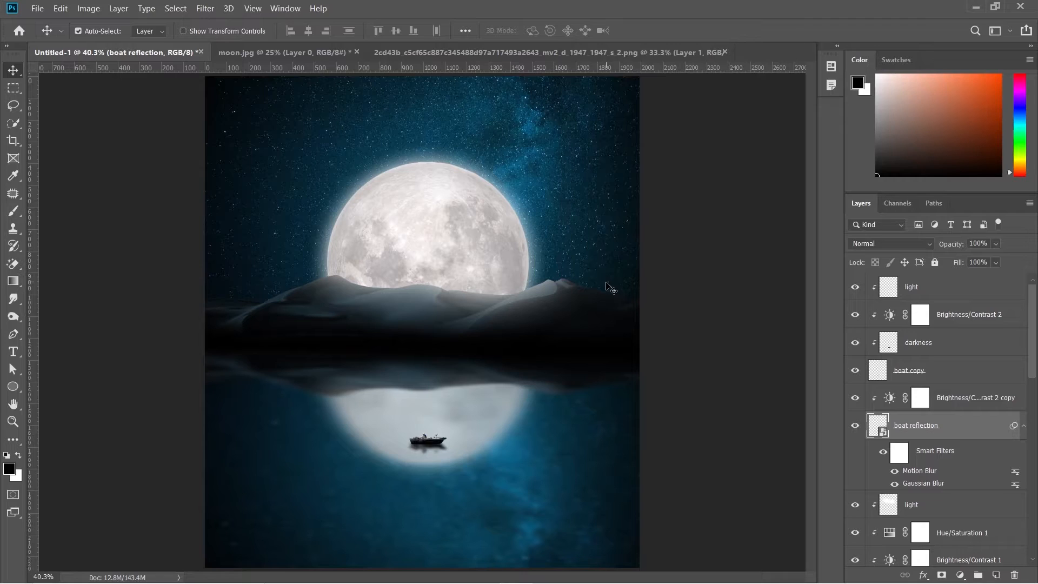
# Close the boat PNG document and open the image pexels-pille-kirsi-1058325 from Downloads.
pyautogui.click(725, 52)
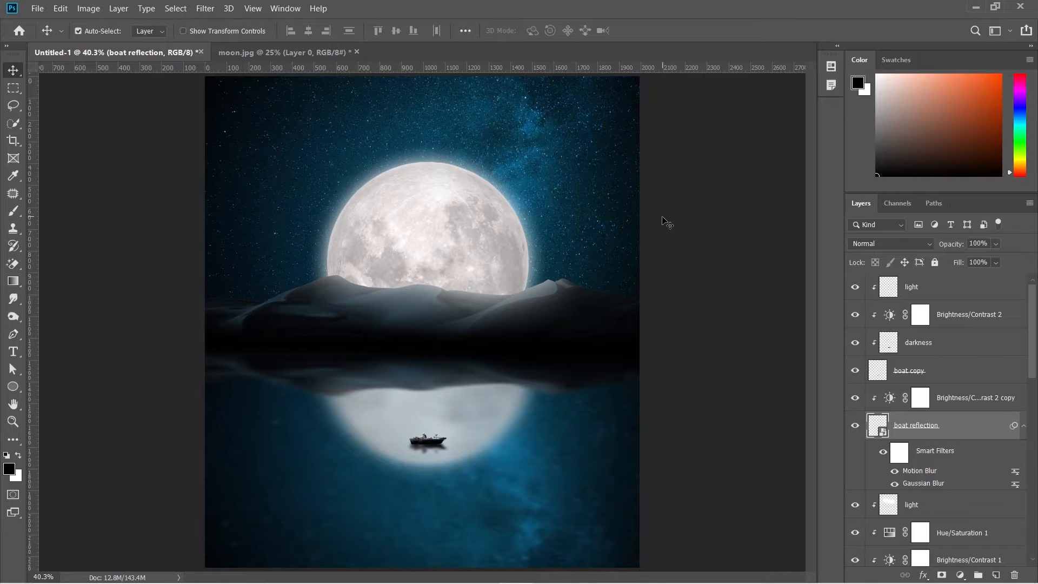
pyautogui.click(36, 9)
pyautogui.click(42, 35)
pyautogui.doubleClick(312, 267)
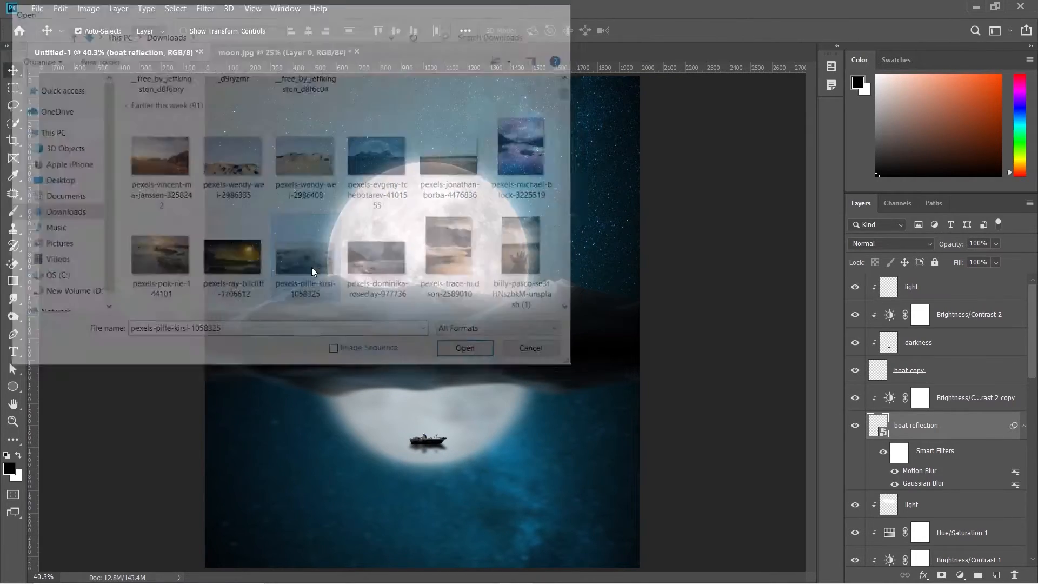
# Select the rocky water below the horizon with the Rectangular Marquee tool and move it into the Untitled-1 composite.
pyautogui.click(13, 87)
pyautogui.moveTo(51, 220); pyautogui.dragTo(884, 566)
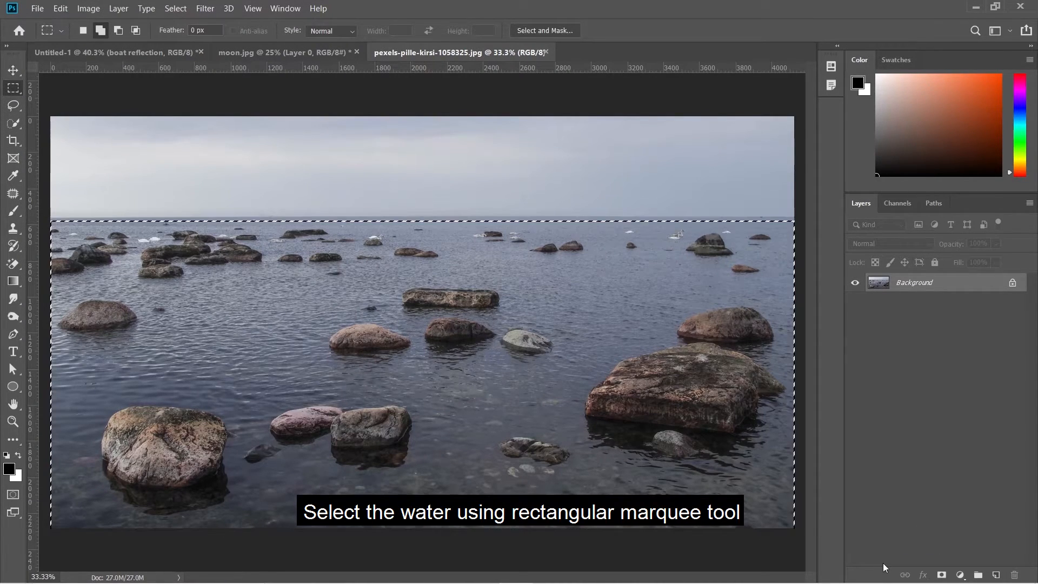
pyautogui.press('v')
pyautogui.moveTo(442, 330); pyautogui.dragTo(417, 422)
pyautogui.moveTo(459, 456); pyautogui.dragTo(459, 457)
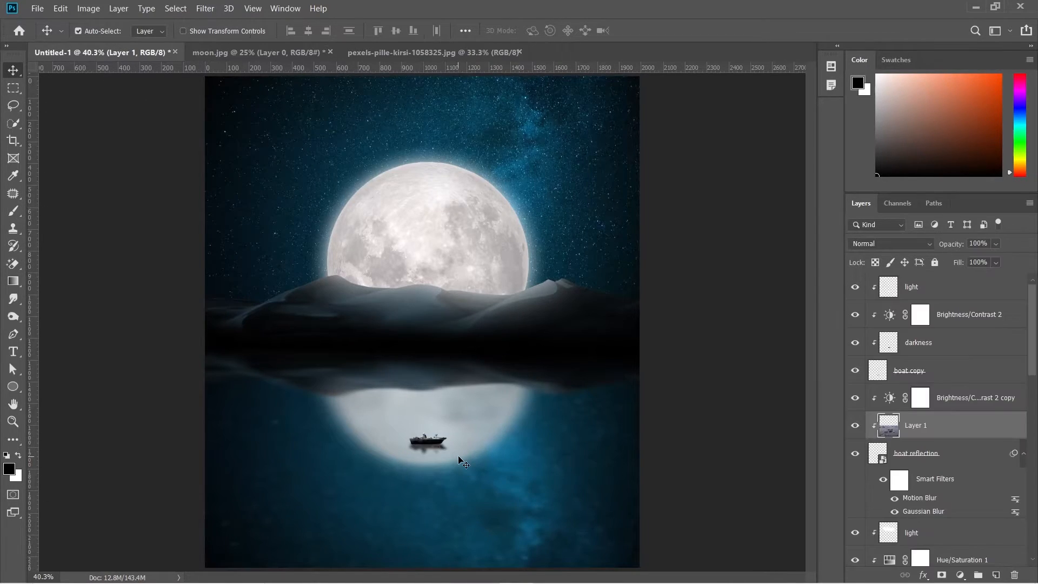
# Move the rocky water layer down the stack to sit between the moon and sky reflection layers.
pyautogui.moveTo(934, 436); pyautogui.dragTo(930, 528)
pyautogui.scroll(-5, 930, 527)
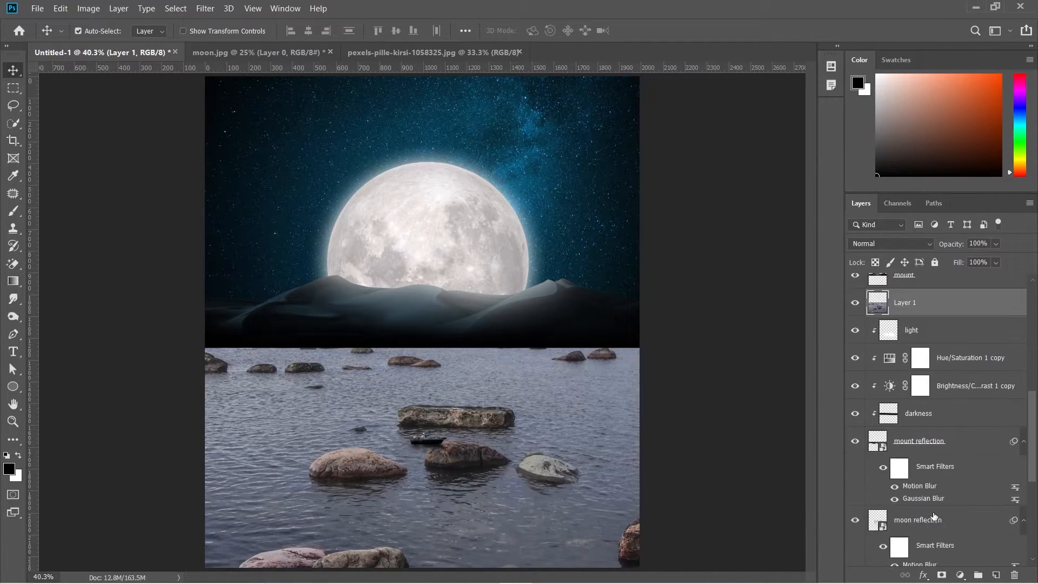
pyautogui.moveTo(935, 312); pyautogui.dragTo(935, 505)
pyautogui.scroll(-5, 934, 502)
pyautogui.moveTo(913, 281); pyautogui.dragTo(922, 452)
# Set the rocky water layer's blend mode to Soft Light and rename it stones.
pyautogui.click(888, 245)
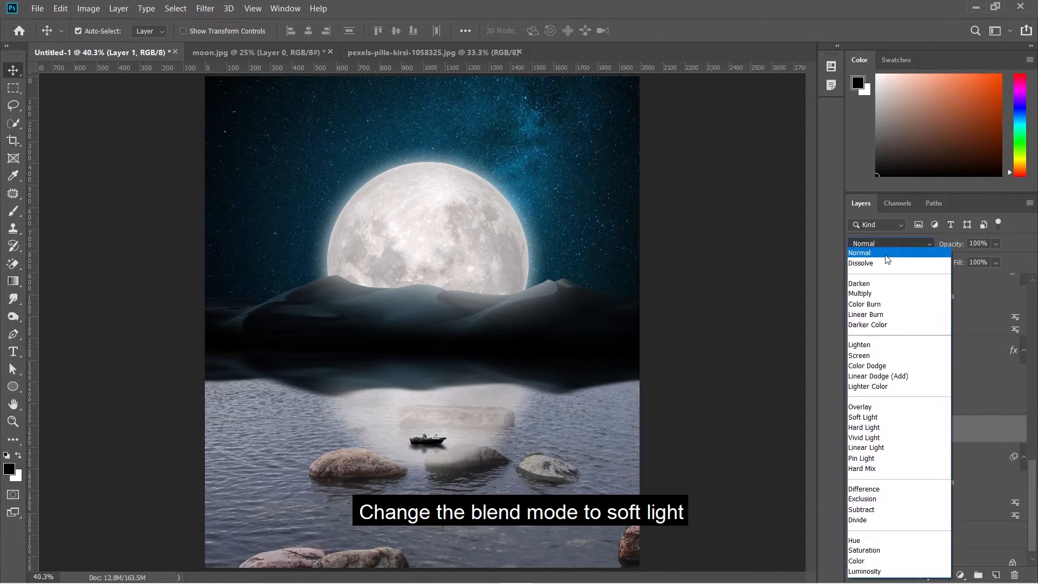
pyautogui.click(864, 418)
pyautogui.doubleClick(901, 429)
pyautogui.write('s')
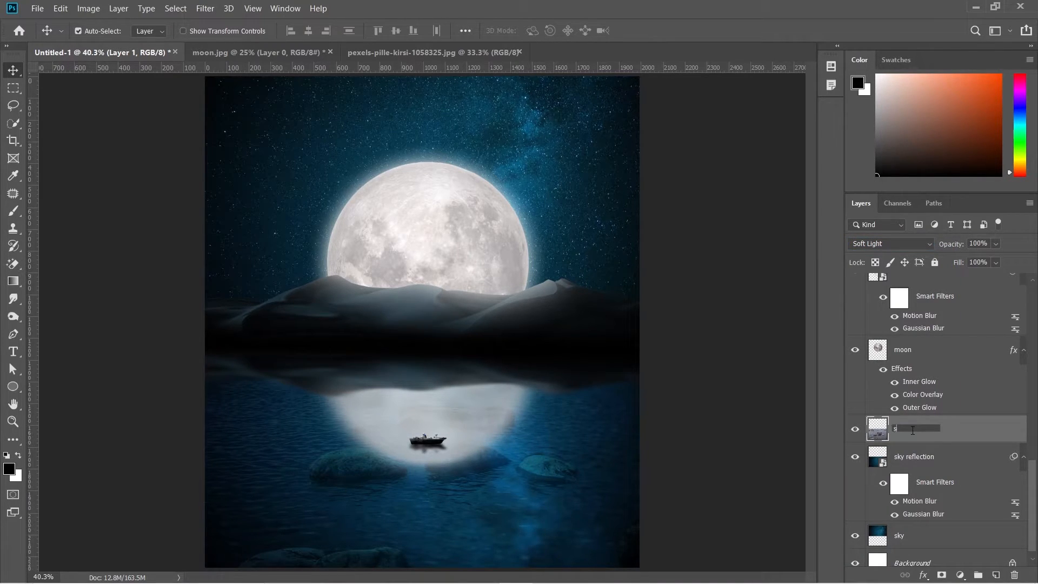
pyautogui.press('Return')
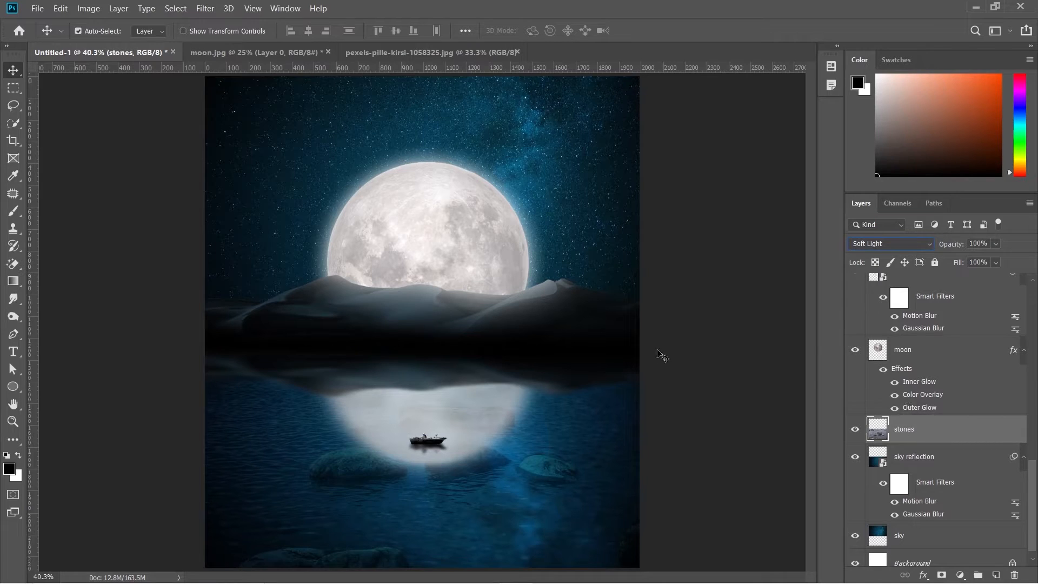
# Scale the stones layer to about 56% and position it over the water area below the dunes.
pyautogui.hotkey('ctrl', 't')
pyautogui.moveTo(427, 359); pyautogui.dragTo(441, 381)
pyautogui.moveTo(391, 334); pyautogui.dragTo(393, 369)
pyautogui.moveTo(463, 469); pyautogui.dragTo(483, 478)
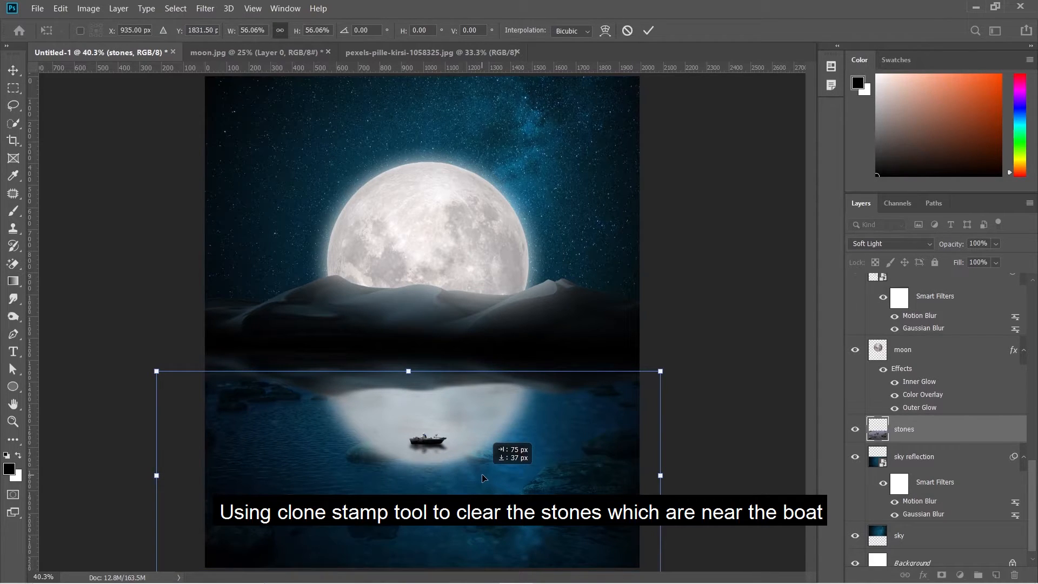
pyautogui.press('Return')
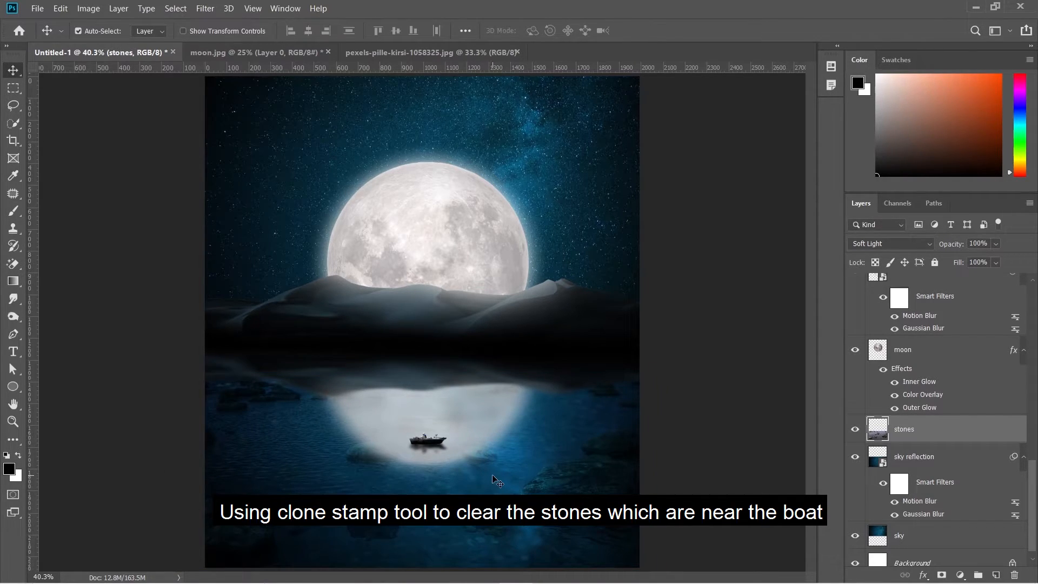
# Remove the stones beside and below the boat on the stones layer with a 200 px Clone Stamp.
pyautogui.press('s')
pyautogui.keyDown('alt'); pyautogui.click(304, 456); pyautogui.keyUp('alt')
pyautogui.moveTo(330, 453); pyautogui.dragTo(418, 458)
pyautogui.keyDown('alt'); pyautogui.click(296, 449); pyautogui.keyUp('alt')
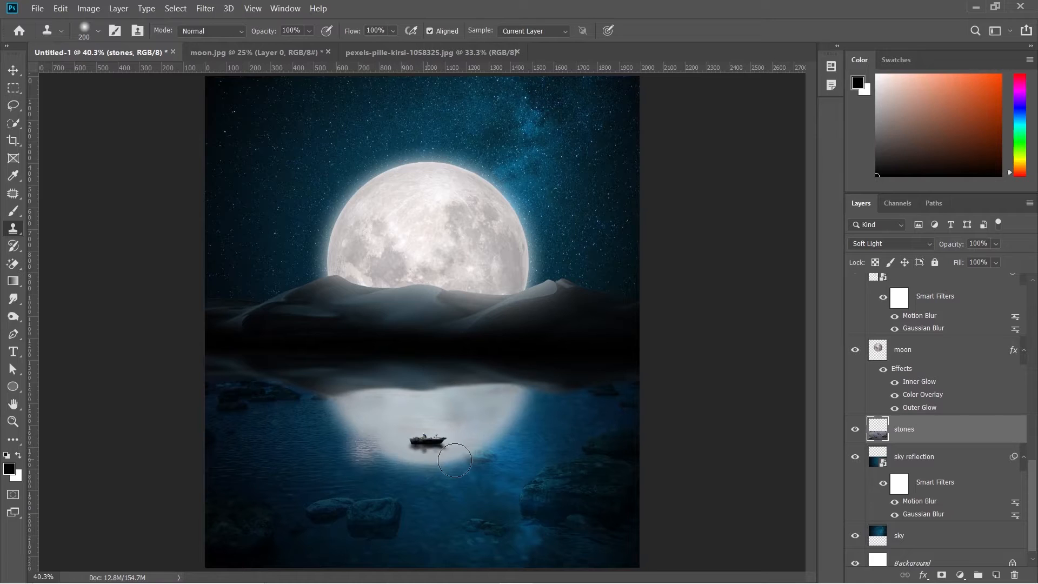
pyautogui.keyDown('alt'); pyautogui.click(354, 456); pyautogui.keyUp('alt')
pyautogui.moveTo(494, 456); pyautogui.dragTo(356, 463)
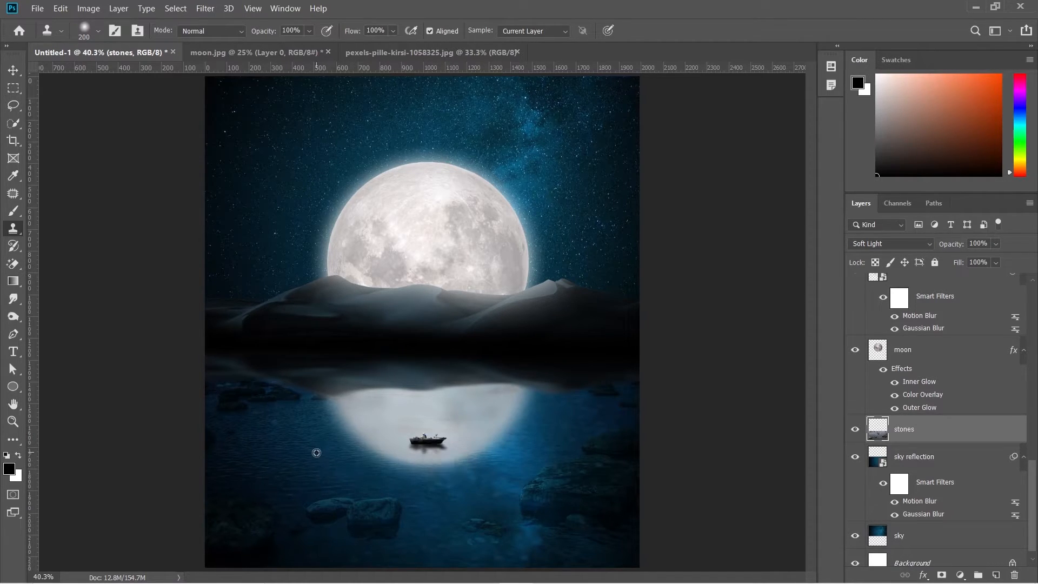
# Clone water texture across the moon reflection and over the small stones near the left shoreline.
pyautogui.moveTo(403, 422); pyautogui.dragTo(459, 423)
pyautogui.moveTo(329, 401); pyautogui.dragTo(382, 405)
pyautogui.moveTo(493, 393); pyautogui.dragTo(524, 394)
pyautogui.moveTo(283, 382); pyautogui.dragTo(212, 379)
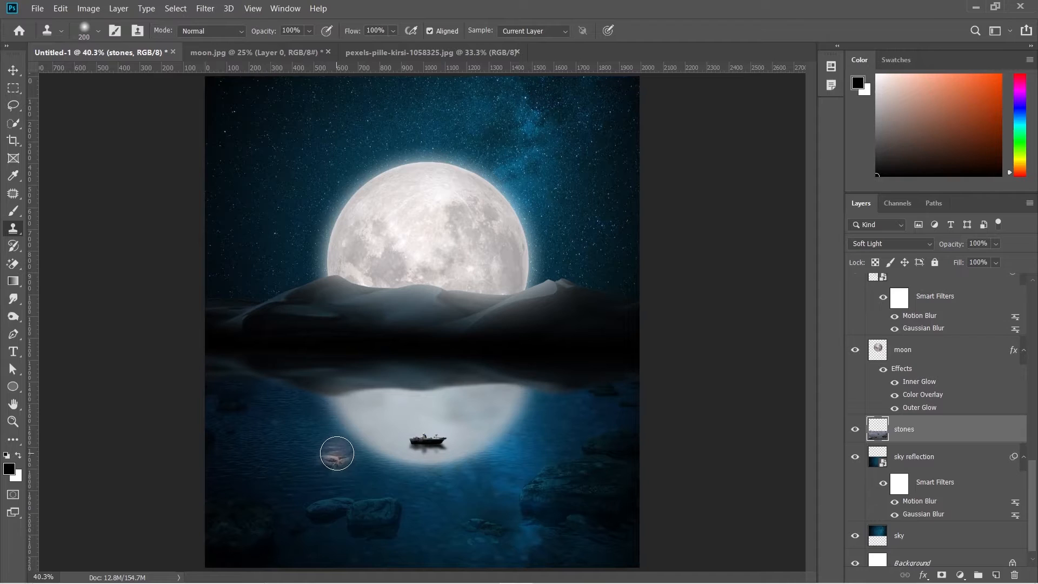
# Clone clean water over the small submerged stones below the boat, beside the large right-hand rock.
pyautogui.keyDown('alt'); pyautogui.click(318, 463); pyautogui.keyUp('alt')
pyautogui.moveTo(468, 522); pyautogui.dragTo(497, 527)
pyautogui.keyDown('alt'); pyautogui.click(316, 454); pyautogui.keyUp('alt')
pyautogui.moveTo(446, 487)
pyautogui.mouseDown()
pyautogui.moveTo(480, 484)
pyautogui.moveTo(465, 492)
pyautogui.moveTo(482, 501)
pyautogui.moveTo(419, 479)
pyautogui.moveTo(430, 488)
pyautogui.mouseUp()
pyautogui.moveTo(491, 521); pyautogui.dragTo(498, 522)
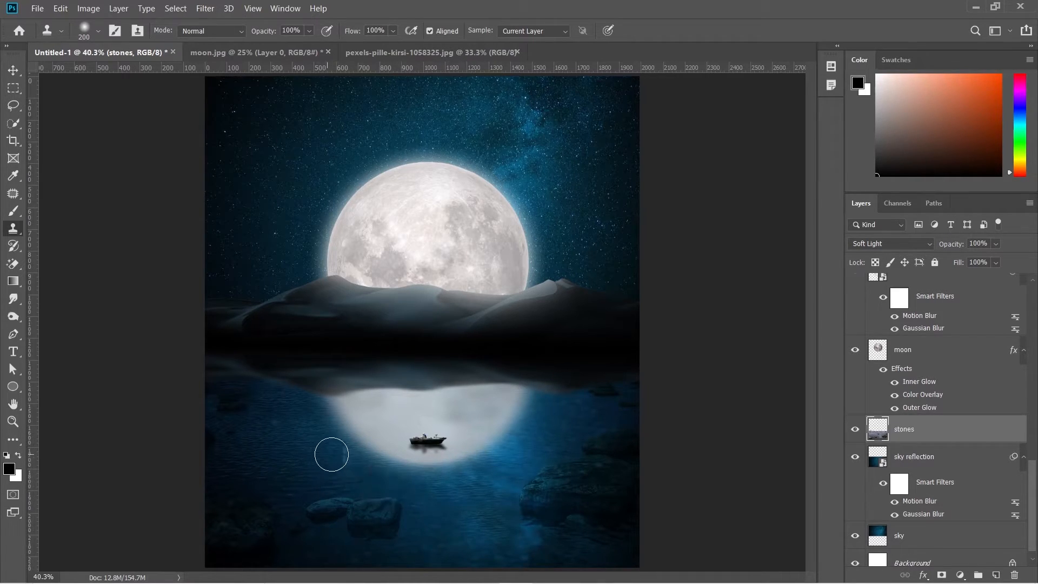
# Create a new layer above the stones layer and name it shadow.
pyautogui.press('v')
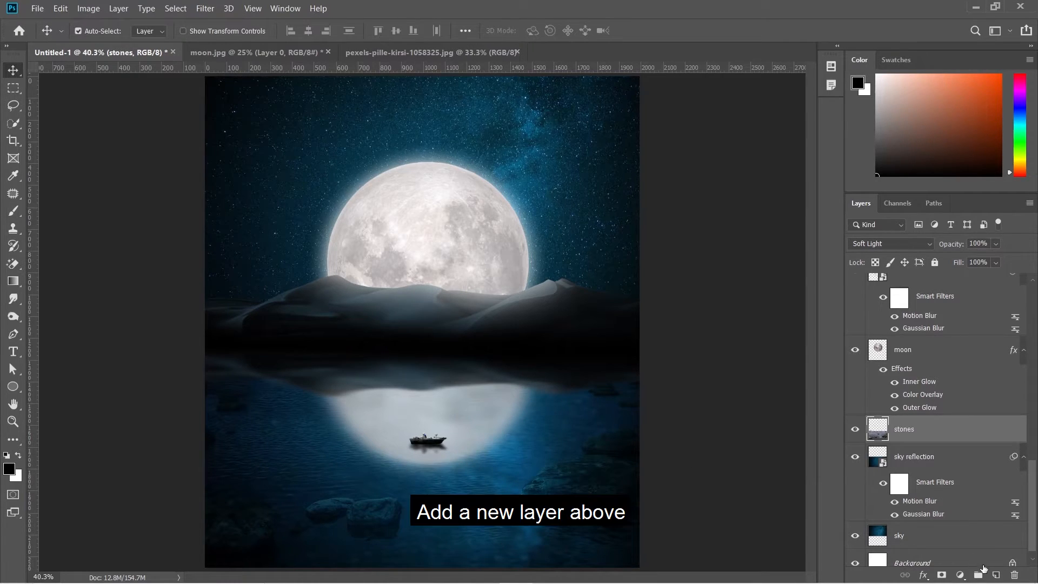
pyautogui.click(993, 575)
pyautogui.doubleClick(902, 428)
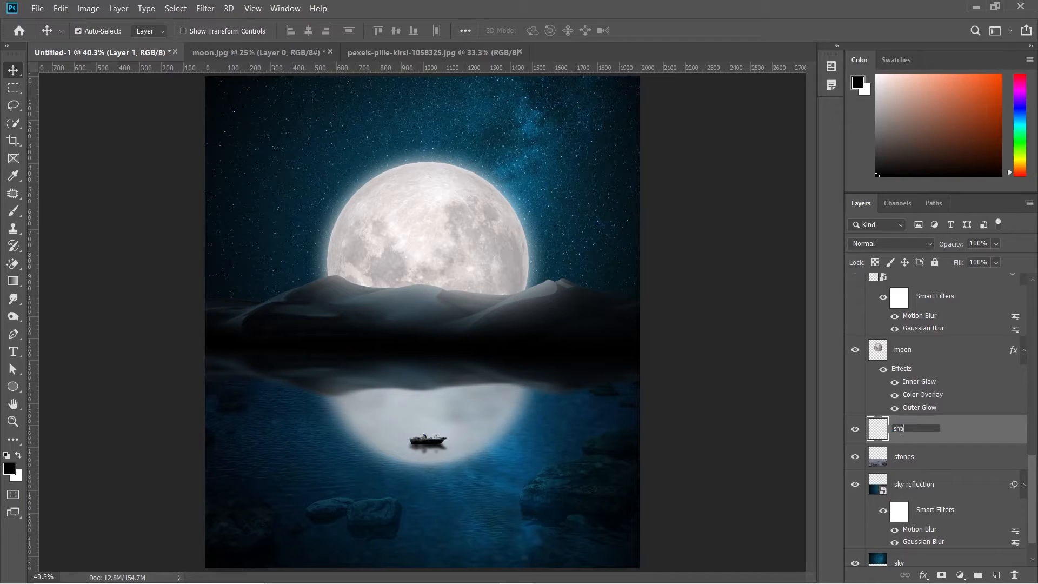
pyautogui.press('Return')
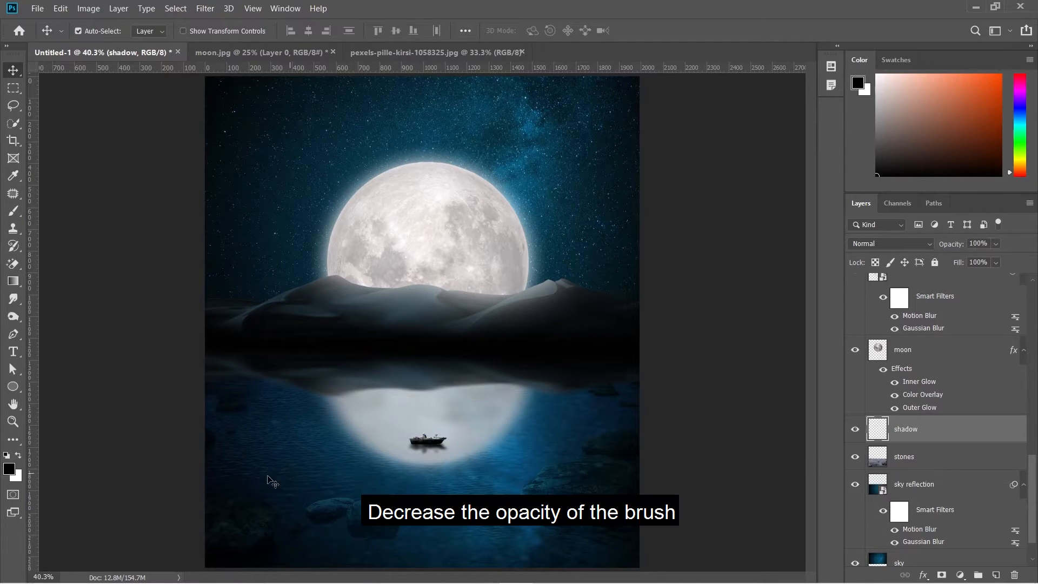
# Paint black shading beneath the two stones below the boat on the shadow layer, using a 70 px brush at 60% opacity.
pyautogui.press('b')
pyautogui.moveTo(271, 33); pyautogui.dragTo(265, 34)
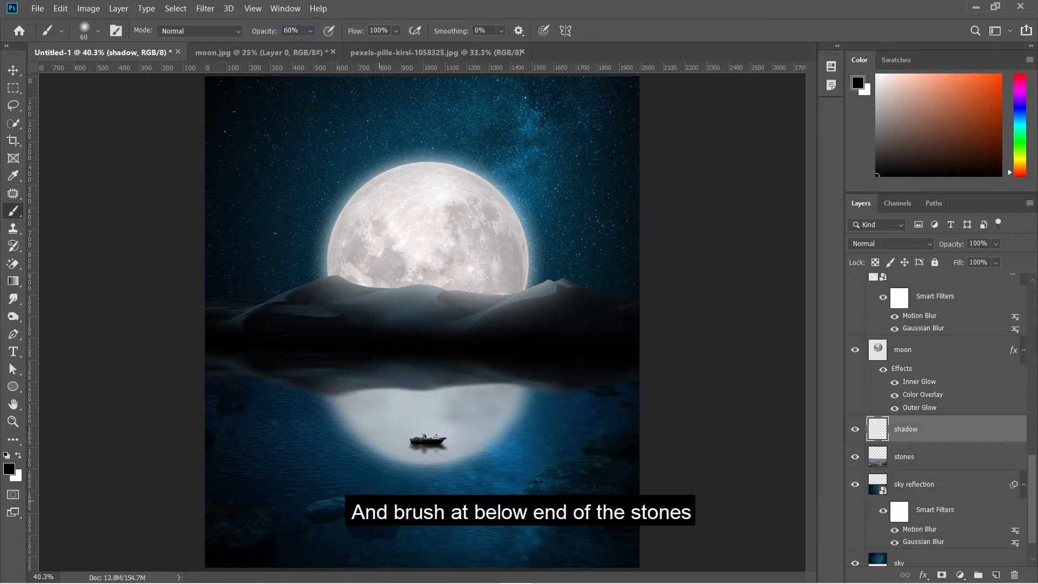
pyautogui.scroll(5, 371, 498)
pyautogui.scroll(-2, 378, 482)
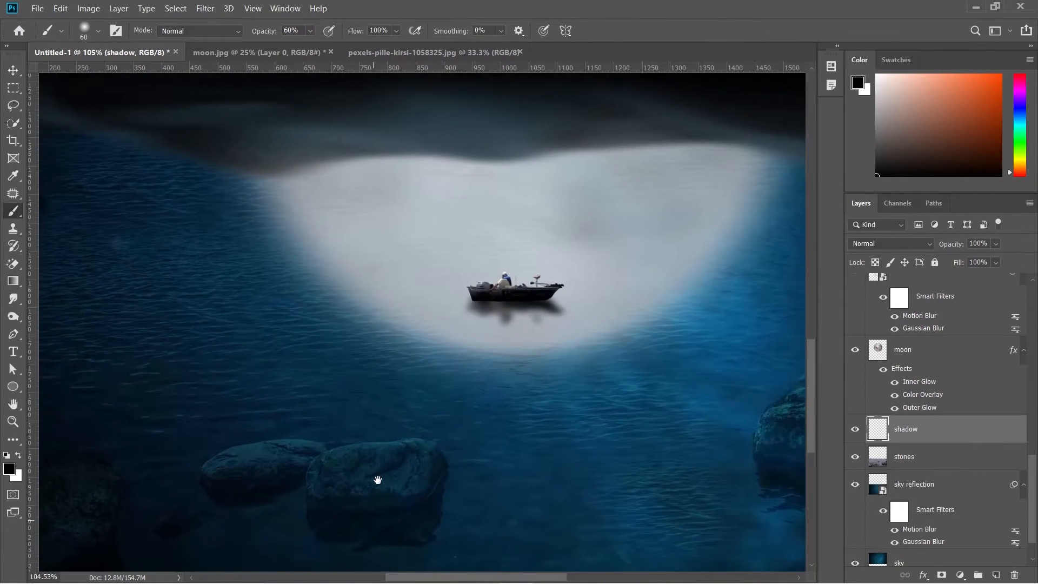
pyautogui.press(']')
pyautogui.moveTo(326, 470)
pyautogui.mouseDown()
pyautogui.moveTo(423, 459)
pyautogui.moveTo(437, 448)
pyautogui.moveTo(329, 491)
pyautogui.moveTo(422, 488)
pyautogui.moveTo(337, 500)
pyautogui.moveTo(393, 504)
pyautogui.moveTo(426, 500)
pyautogui.moveTo(432, 466)
pyautogui.moveTo(351, 471)
pyautogui.moveTo(217, 455)
pyautogui.moveTo(282, 456)
pyautogui.moveTo(311, 443)
pyautogui.moveTo(327, 465)
pyautogui.moveTo(371, 475)
pyautogui.moveTo(419, 466)
pyautogui.moveTo(366, 462)
pyautogui.mouseUp()
pyautogui.moveTo(210, 471); pyautogui.dragTo(371, 410)
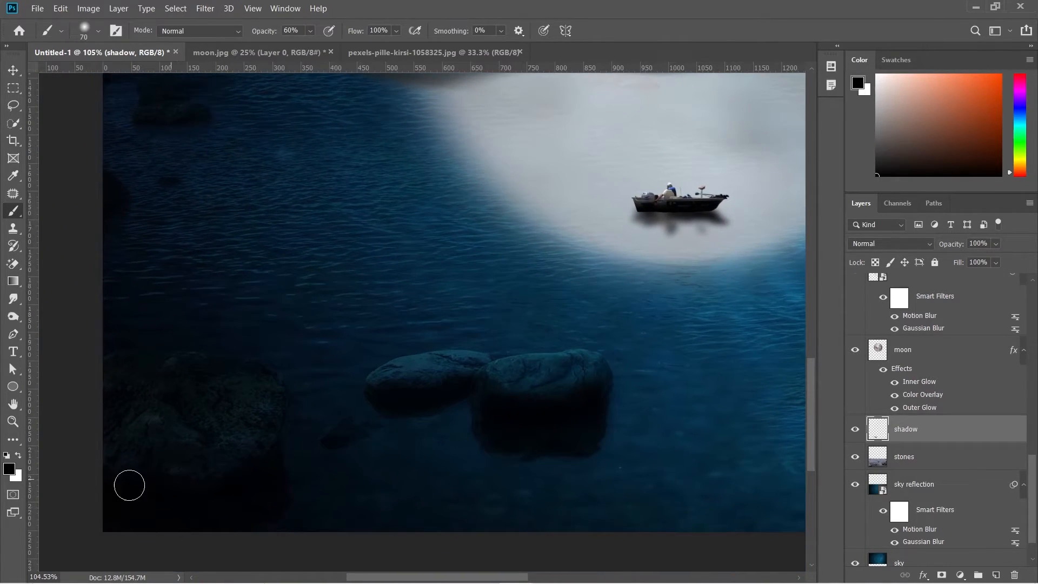
# Paint black shading over the base of the large rock in the lower-left corner of the water, using a 100 px brush.
pyautogui.press(']')
pyautogui.press(']')
pyautogui.press(']')
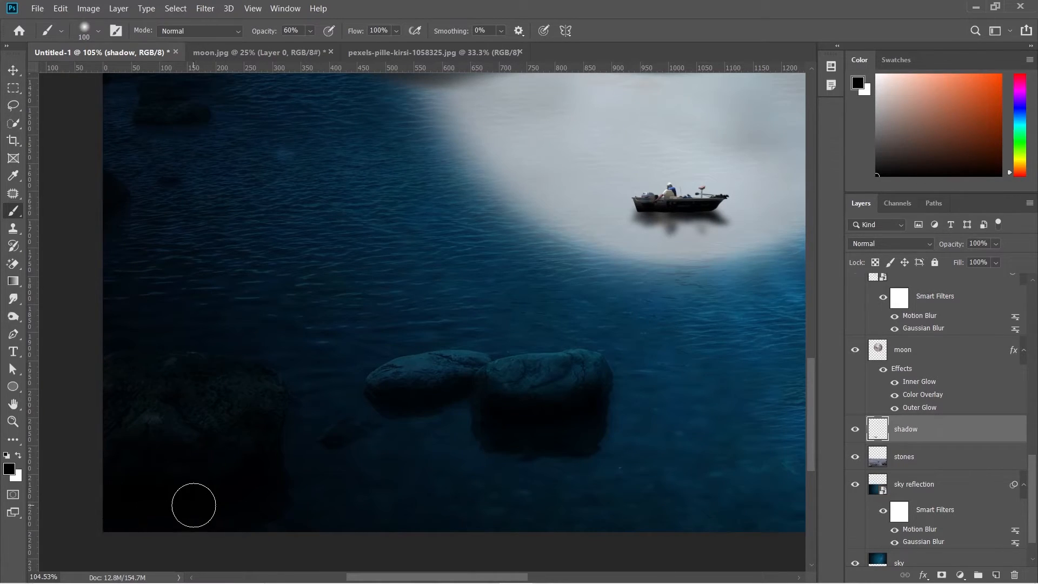
# Paint black shading beneath the large right-hand rock on the shadow layer, using 100 px and 125 px brushes at 60% opacity.
pyautogui.moveTo(565, 413); pyautogui.dragTo(297, 427)
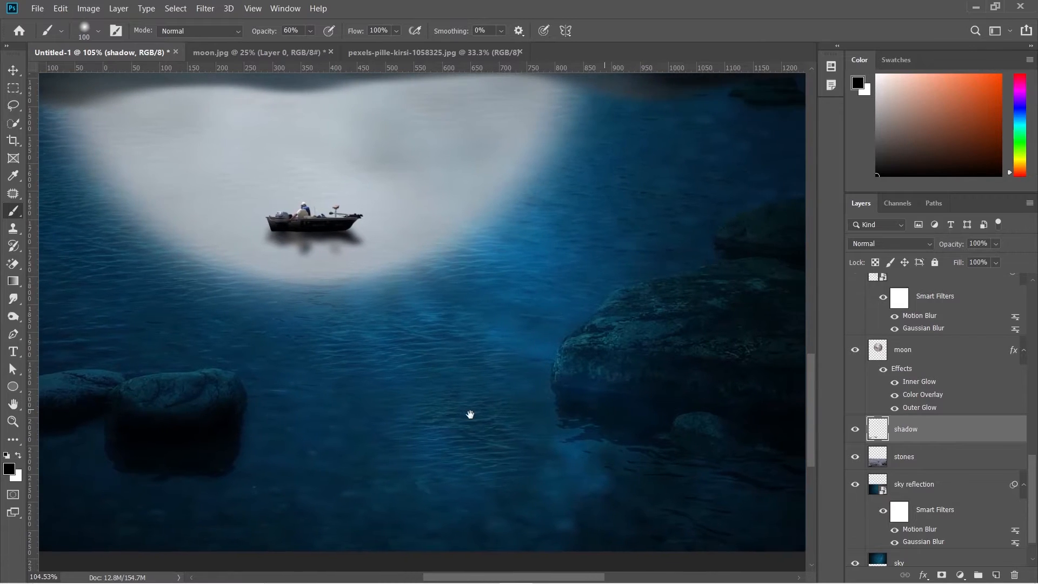
pyautogui.moveTo(470, 413); pyautogui.dragTo(301, 419)
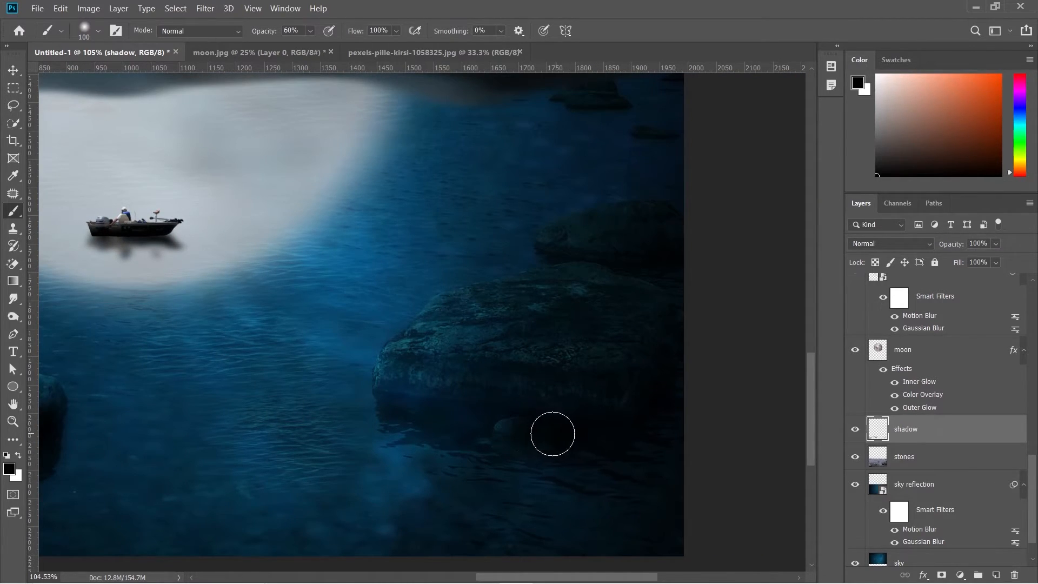
pyautogui.moveTo(400, 374)
pyautogui.mouseDown()
pyautogui.moveTo(604, 387)
pyautogui.moveTo(606, 395)
pyautogui.moveTo(501, 426)
pyautogui.moveTo(526, 426)
pyautogui.mouseUp()
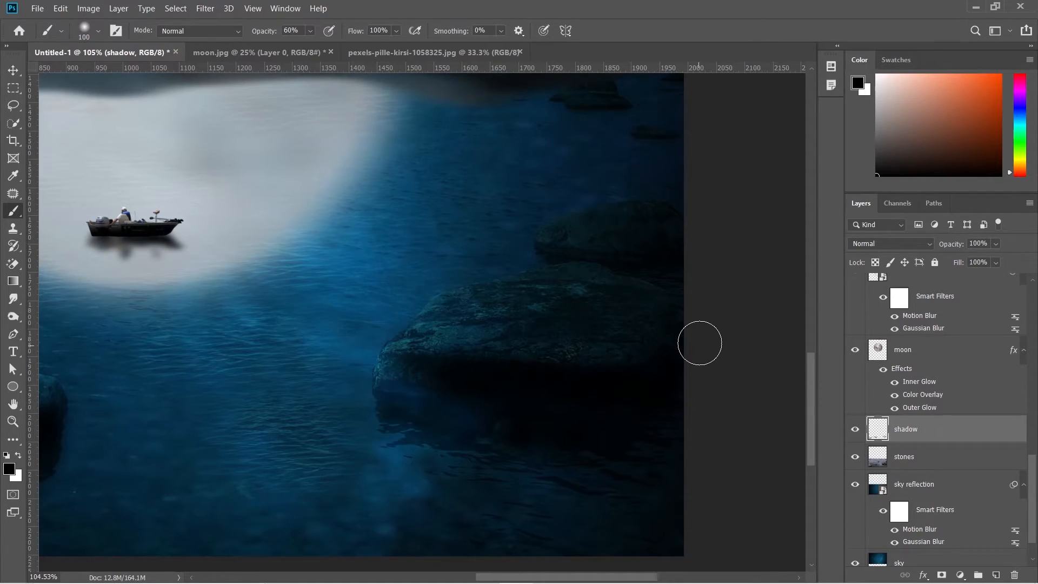
pyautogui.press(']')
pyautogui.moveTo(457, 362); pyautogui.dragTo(619, 360)
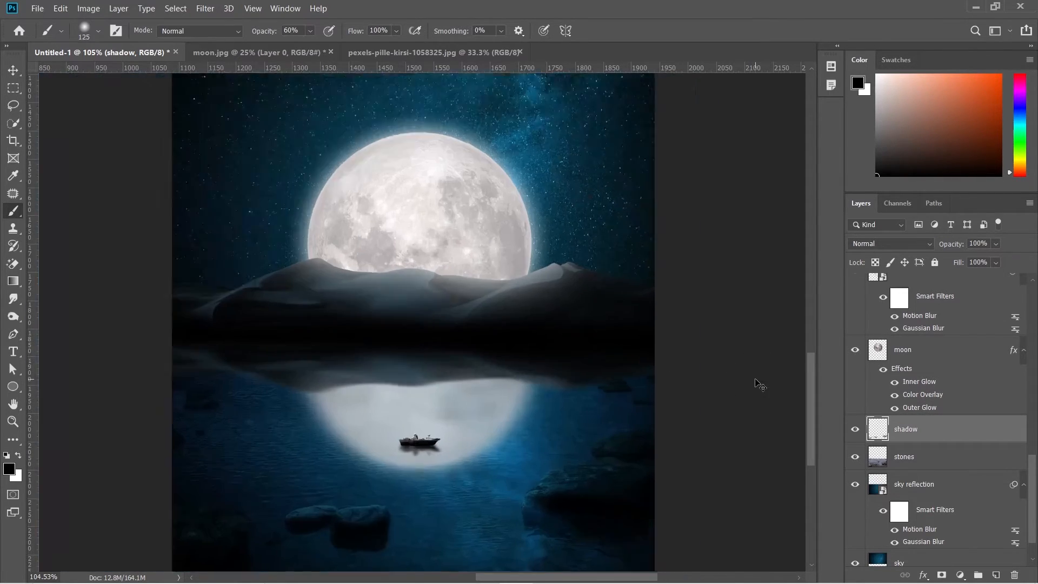
# Fit the whole composite in view and compare it with the shadow layer hidden and shown.
pyautogui.hotkey('ctrl', '0')
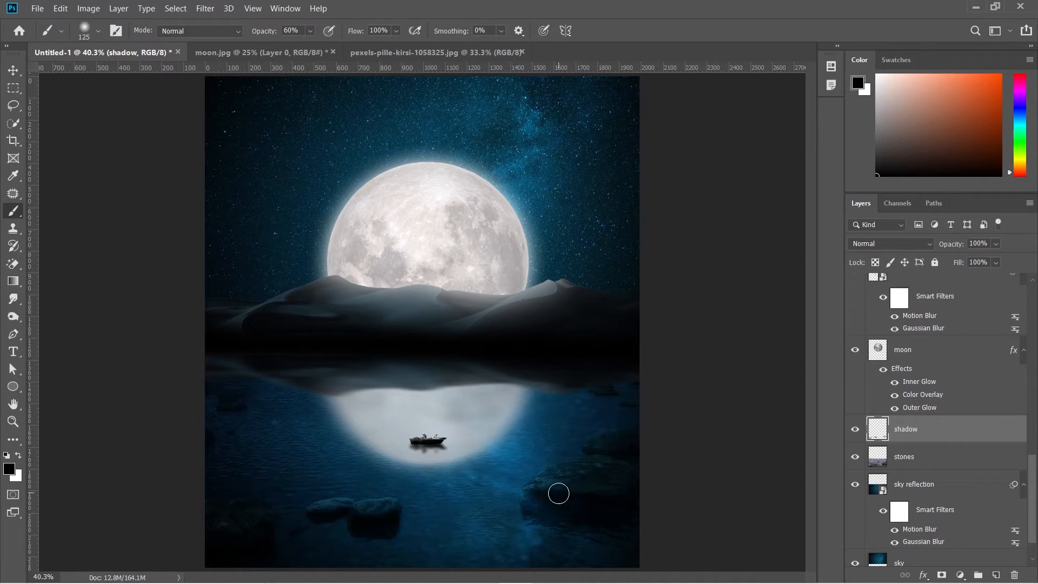
pyautogui.press('Return')
pyautogui.press(']')
pyautogui.press('[')
pyautogui.press('[')
pyautogui.press('v')
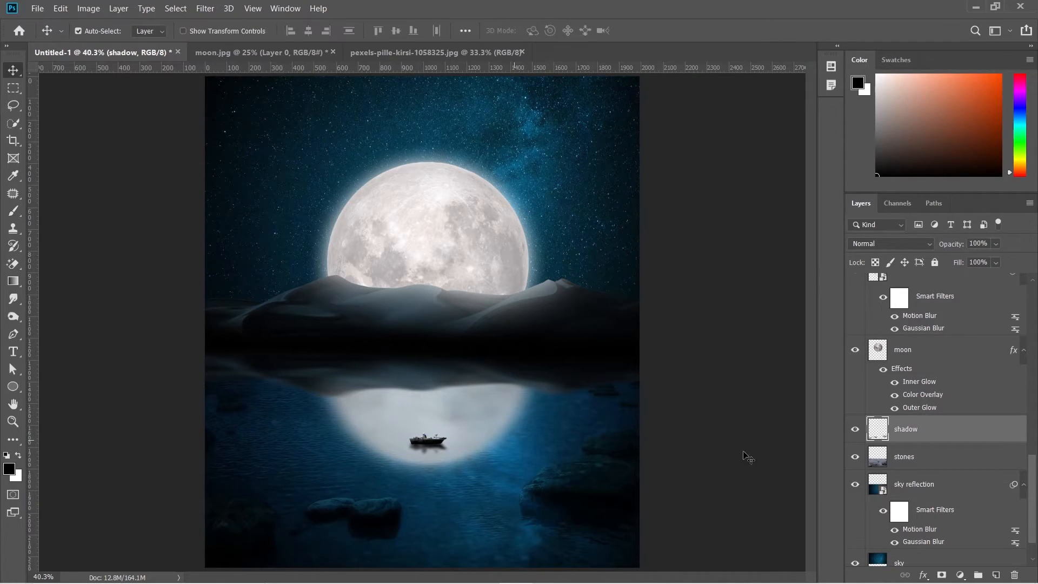
pyautogui.click(855, 429)
pyautogui.click(855, 429)
# Open comet.png and bring the comet into the main composite, in the sky above the moon's left side.
pyautogui.click(38, 9)
pyautogui.click(51, 34)
pyautogui.write('comet.png')
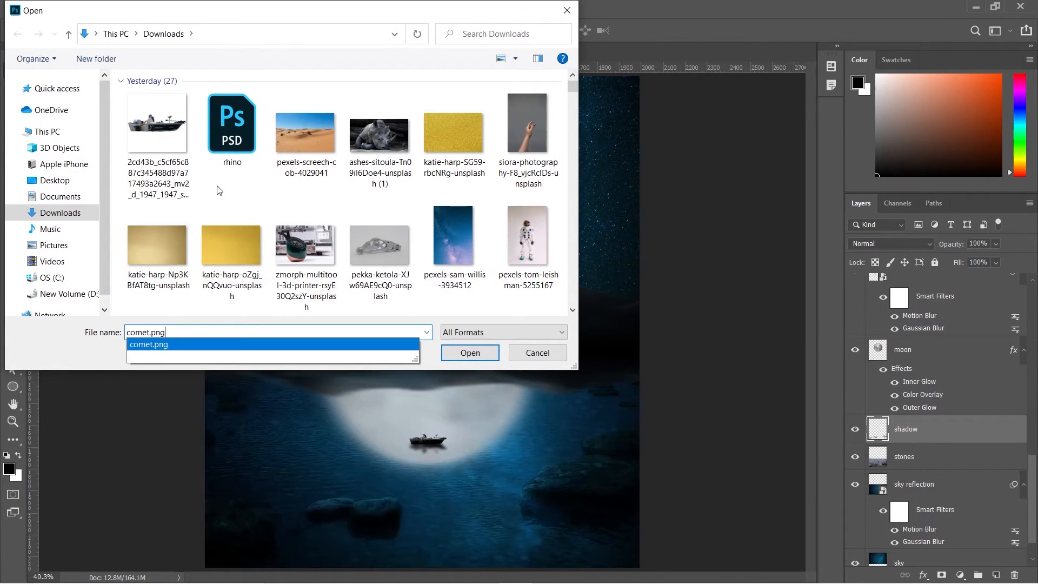
pyautogui.press('Return')
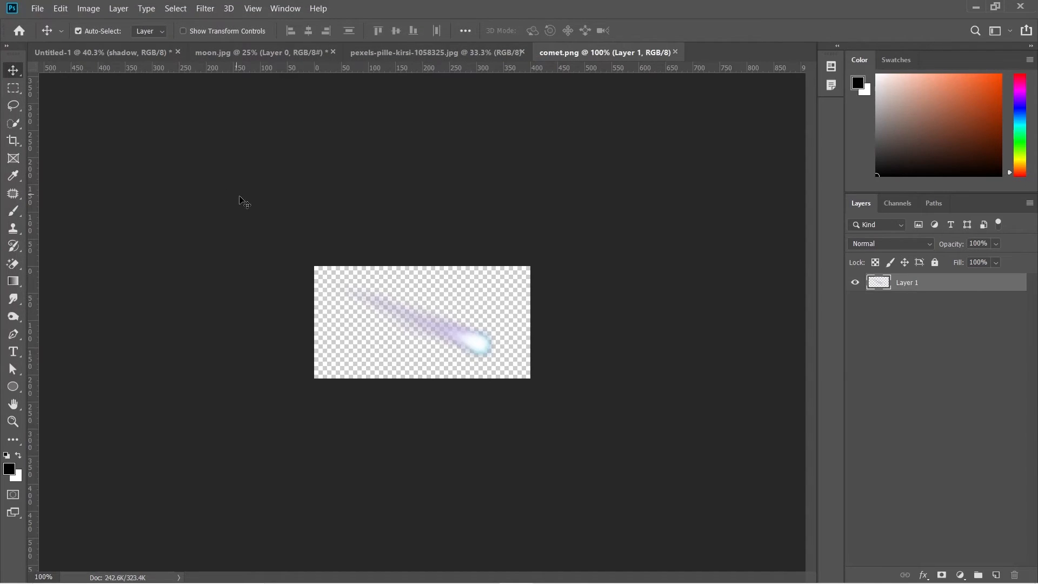
pyautogui.moveTo(468, 344); pyautogui.dragTo(350, 150)
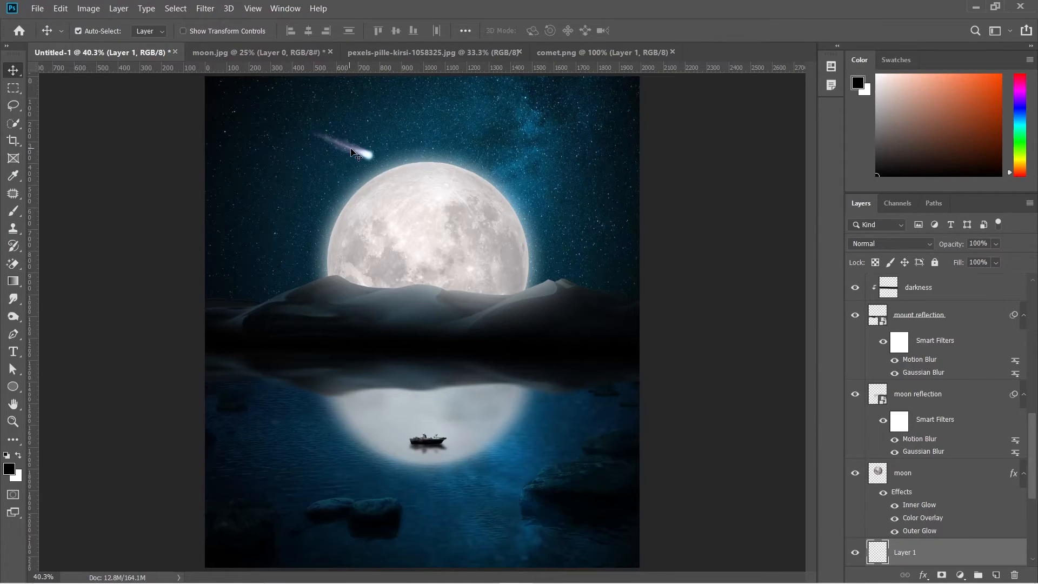
# Rename the imported comet's layer as comet.
pyautogui.doubleClick(916, 552)
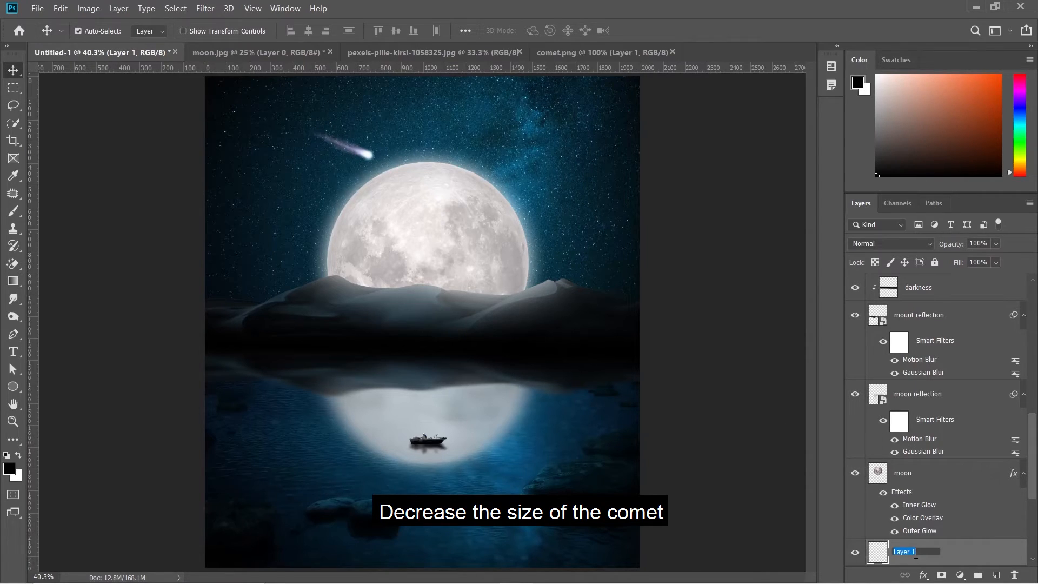
pyautogui.write('comet')
pyautogui.press('Return')
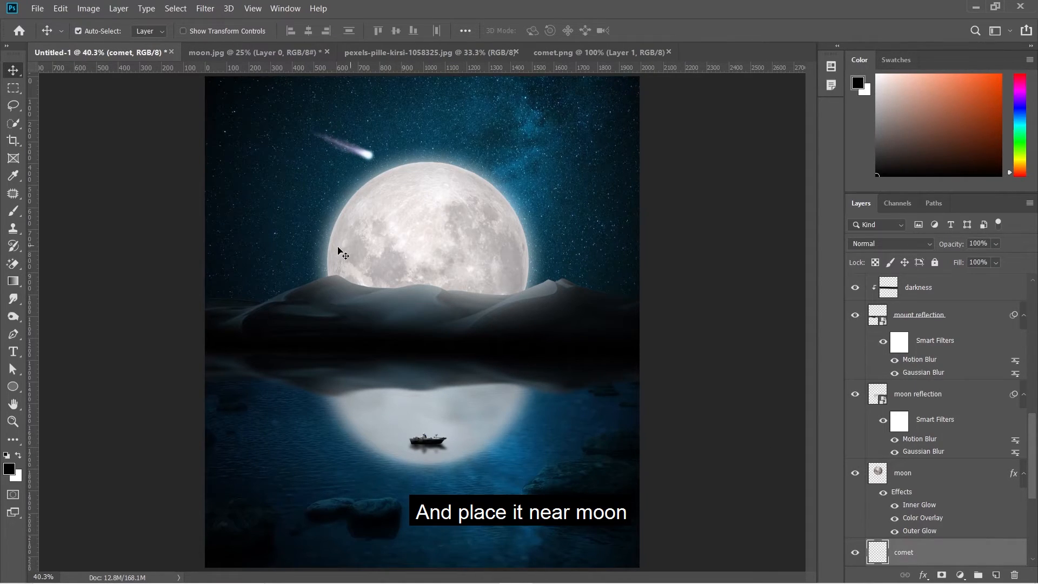
# Scale the comet to about 41%, reorient it so its head points up and right, and place it above the moon's left edge.
pyautogui.hotkey('ctrl', 't')
pyautogui.moveTo(376, 127); pyautogui.dragTo(342, 143)
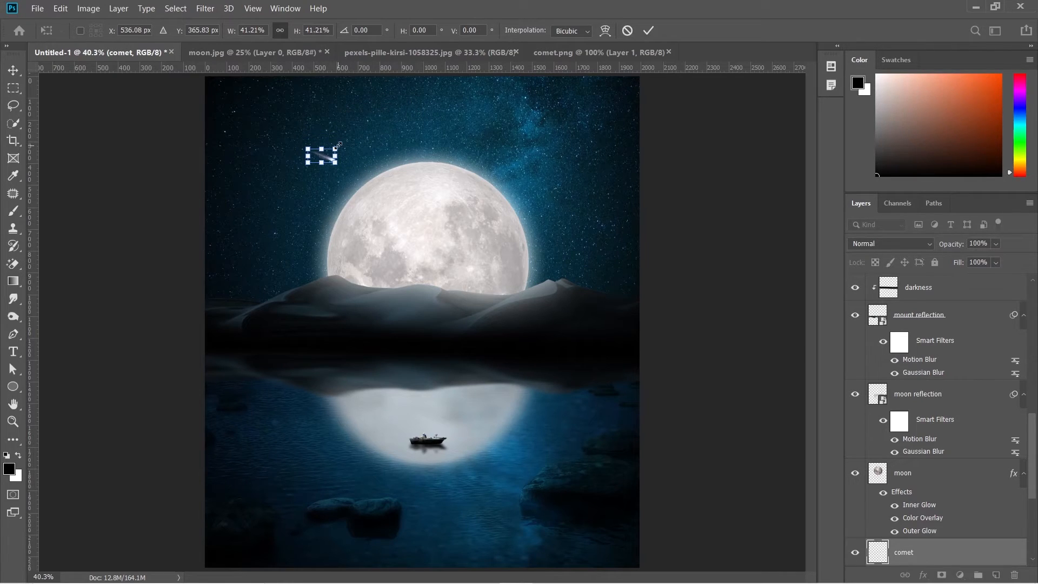
pyautogui.moveTo(346, 142)
pyautogui.mouseDown()
pyautogui.moveTo(349, 122)
pyautogui.moveTo(326, 134)
pyautogui.moveTo(346, 152)
pyautogui.mouseUp()
pyautogui.press('Return')
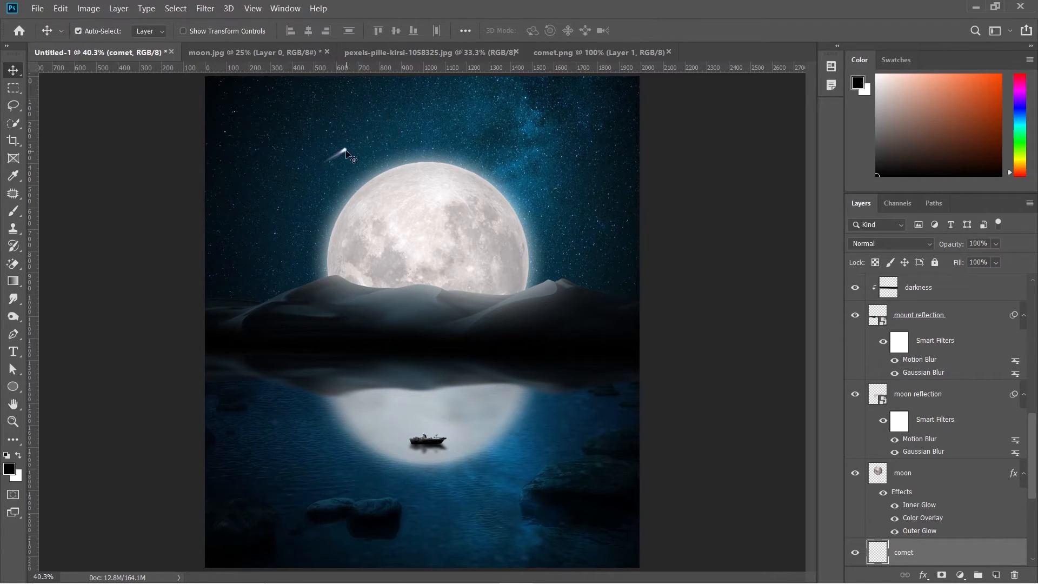
# Duplicate the comet, flip the copy vertically and move it straight down onto the water beside the moon reflection.
pyautogui.hotkey('ctrl', 'j')
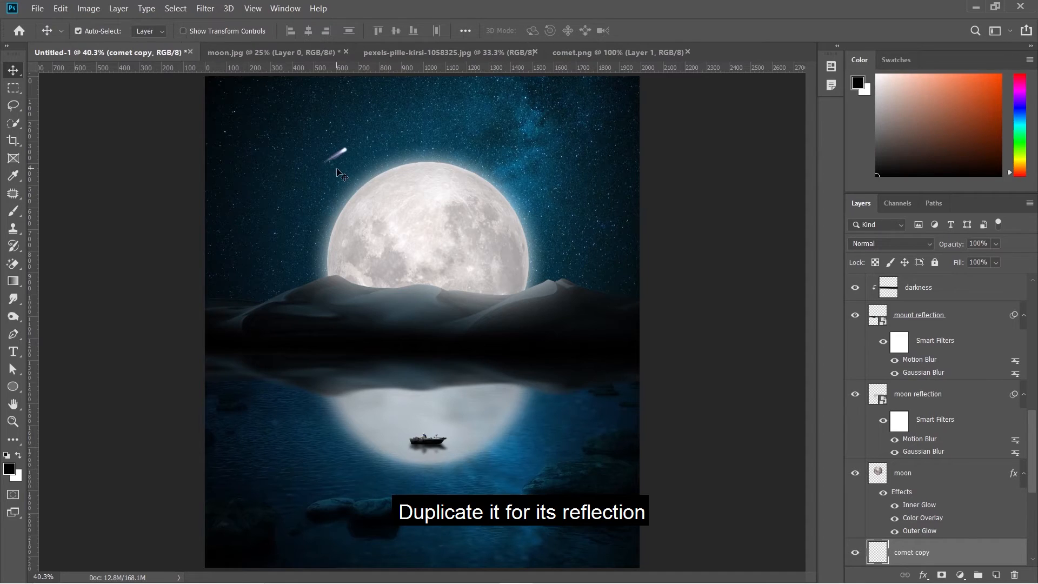
pyautogui.hotkey('ctrl', 't')
pyautogui.rightClick(340, 156)
pyautogui.click(381, 333)
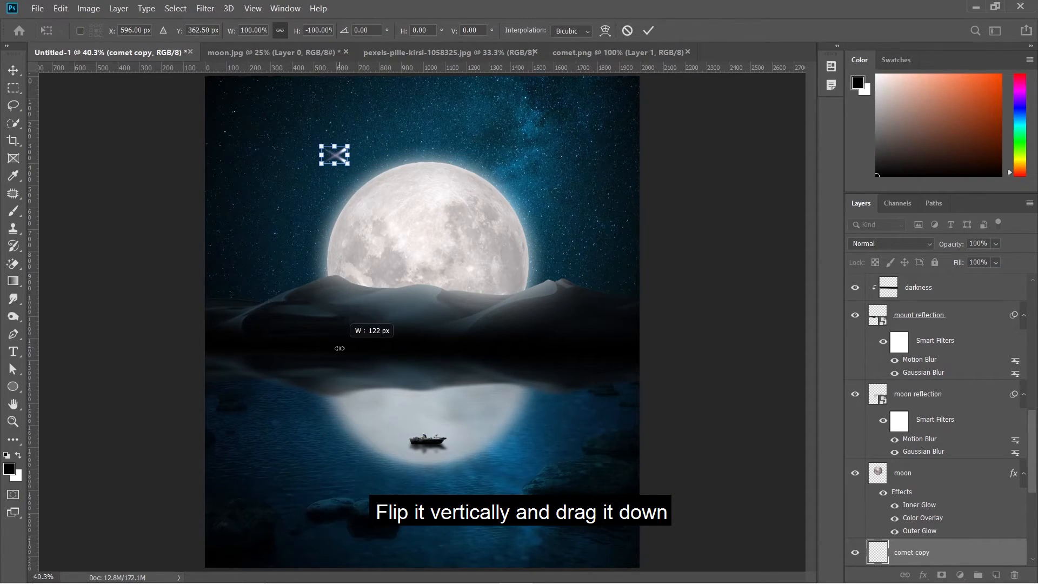
pyautogui.moveTo(340, 155); pyautogui.dragTo(341, 459)
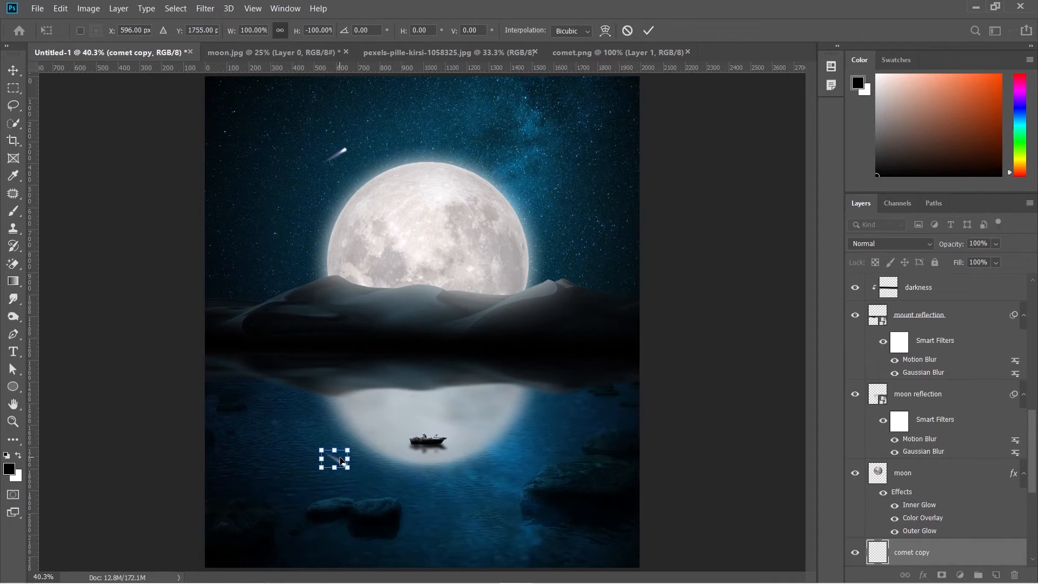
pyautogui.press('Return')
# Rename the comet copy layer as comet reflection.
pyautogui.scroll(-2, 947, 529)
pyautogui.doubleClick(921, 495)
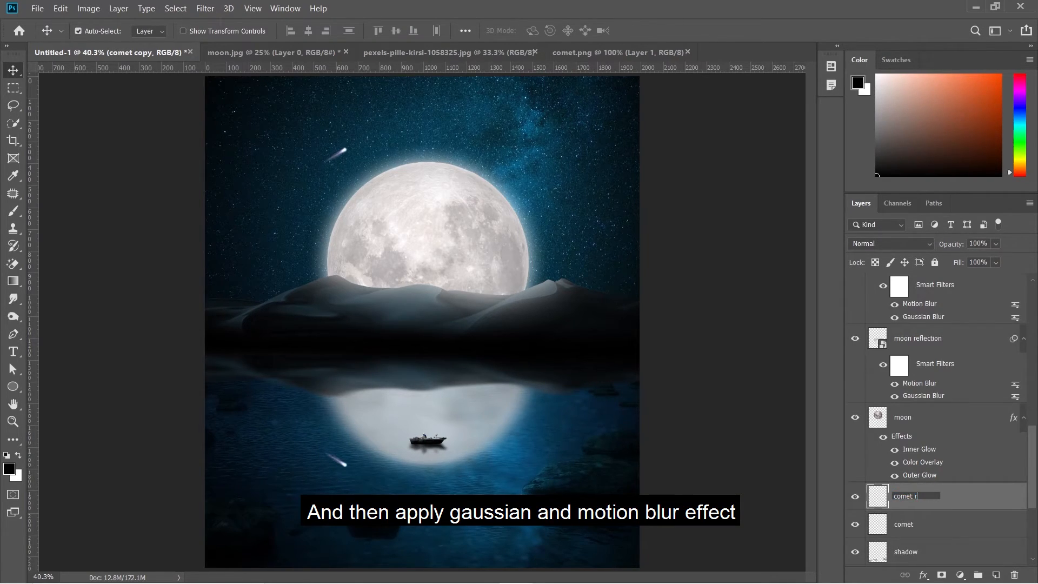
pyautogui.write('comet reflection')
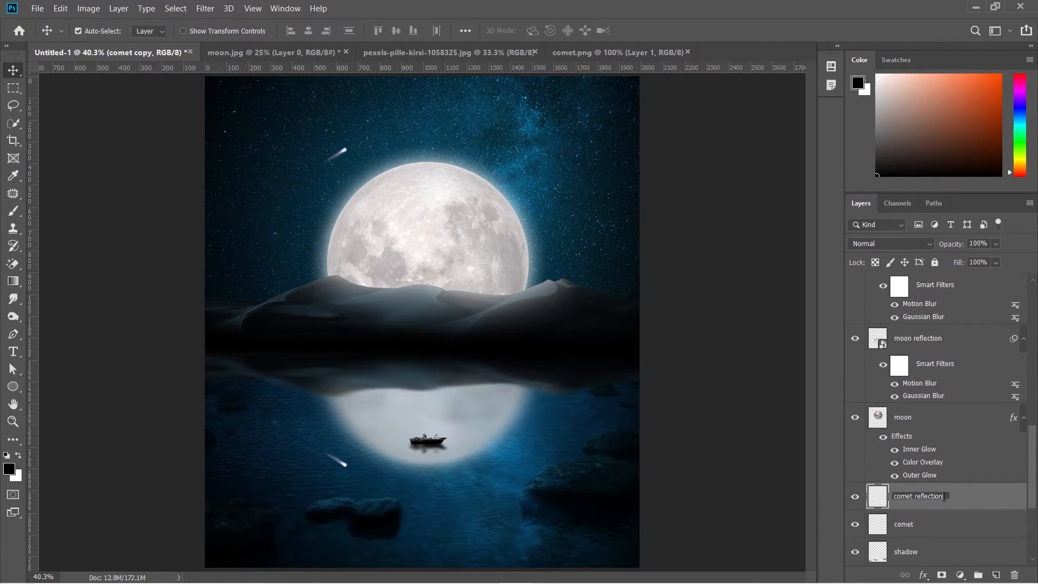
pyautogui.press('Return')
# Convert the comet reflection layer for smart filters and apply a Gaussian Blur with a 5.0 pixel radius.
pyautogui.click(205, 9)
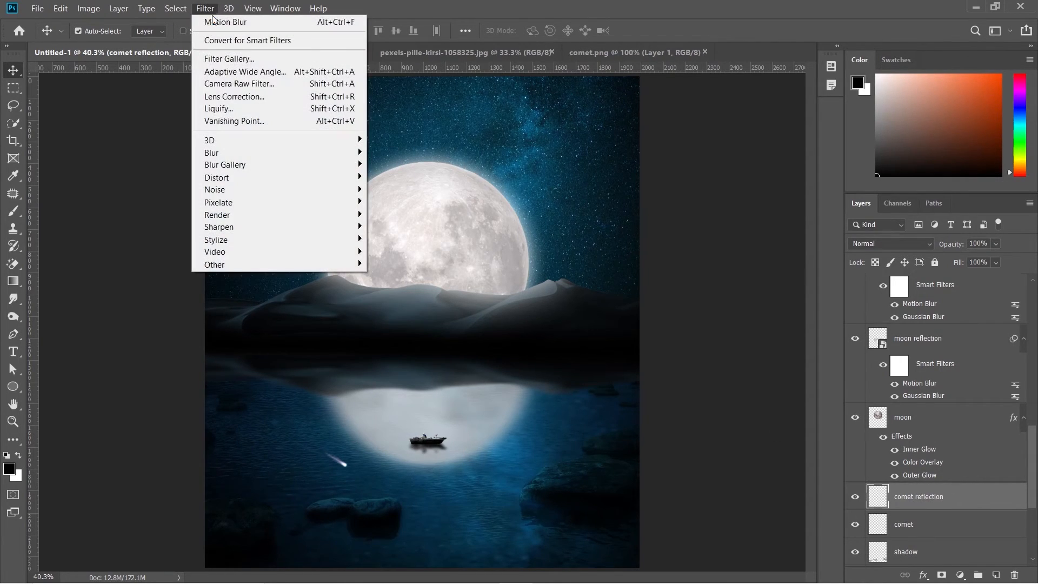
pyautogui.click(227, 39)
pyautogui.click(208, 12)
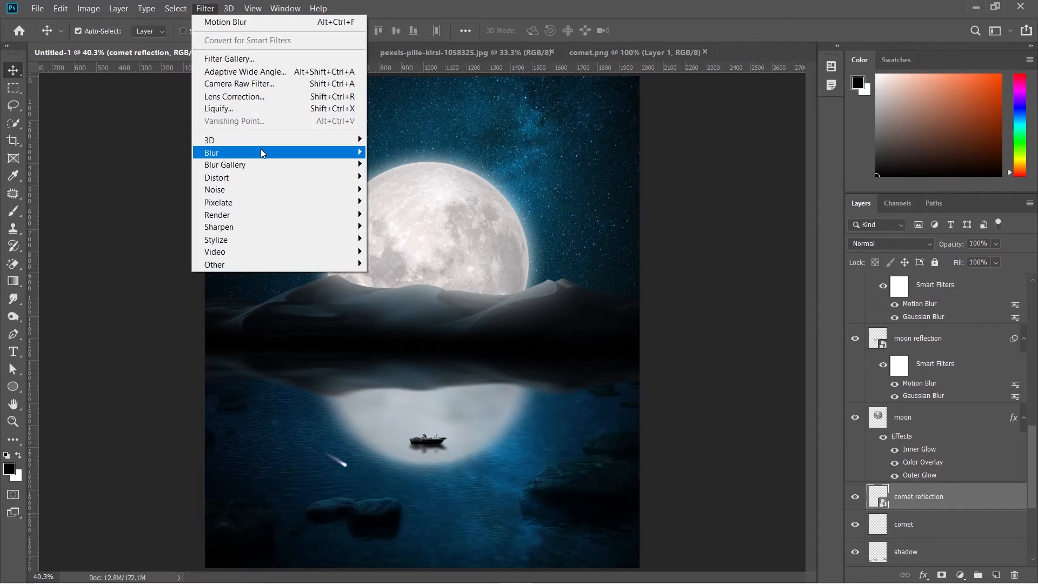
pyautogui.moveTo(261, 148)
pyautogui.click(401, 203)
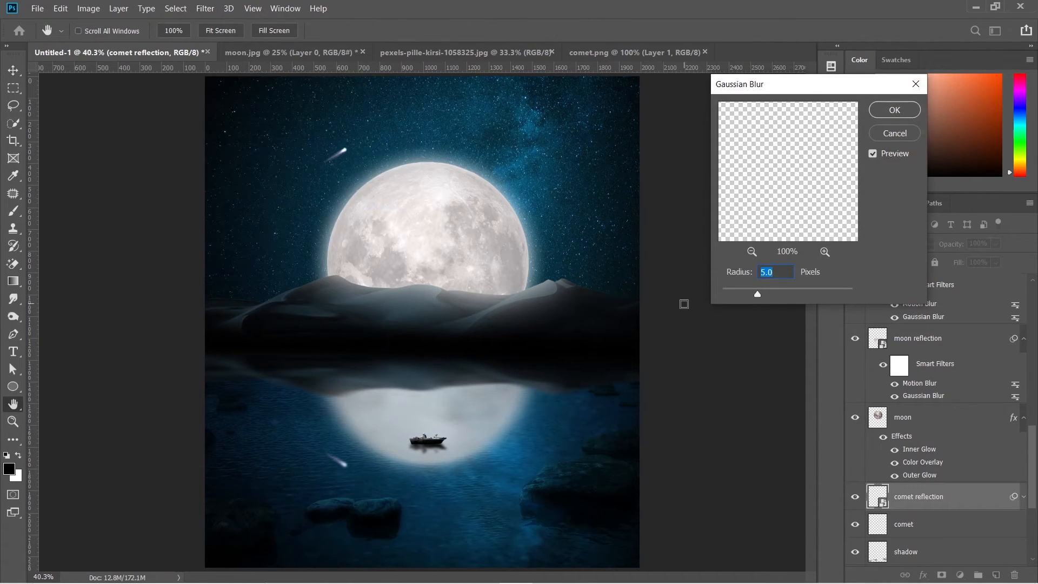
pyautogui.click(895, 110)
# Apply a Motion Blur at 0° with a 12 pixel distance to the comet reflection and set its layer opacity to 70%.
pyautogui.click(208, 7)
pyautogui.moveTo(297, 153)
pyautogui.click(403, 226)
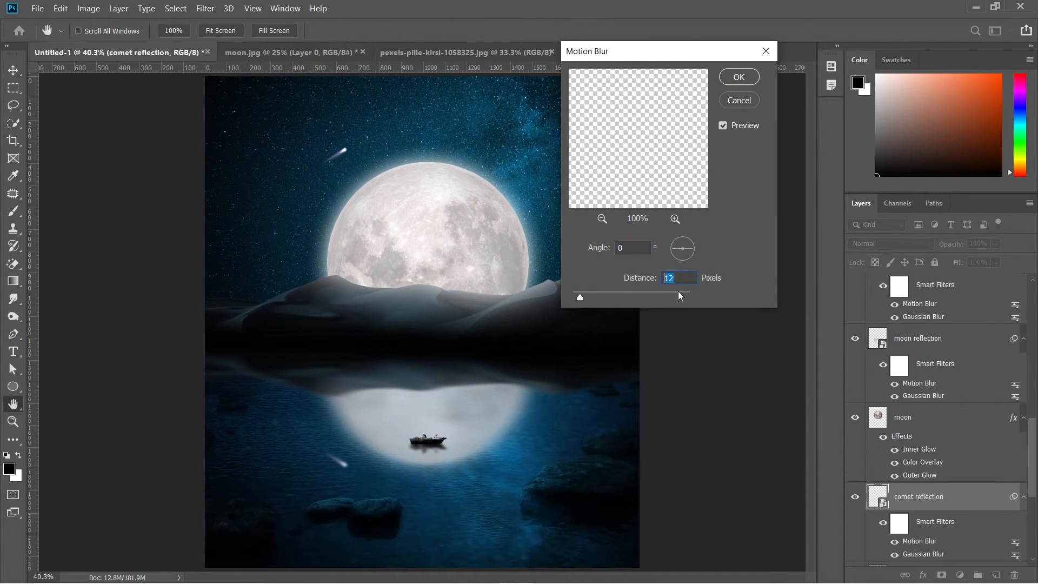
pyautogui.press('Return')
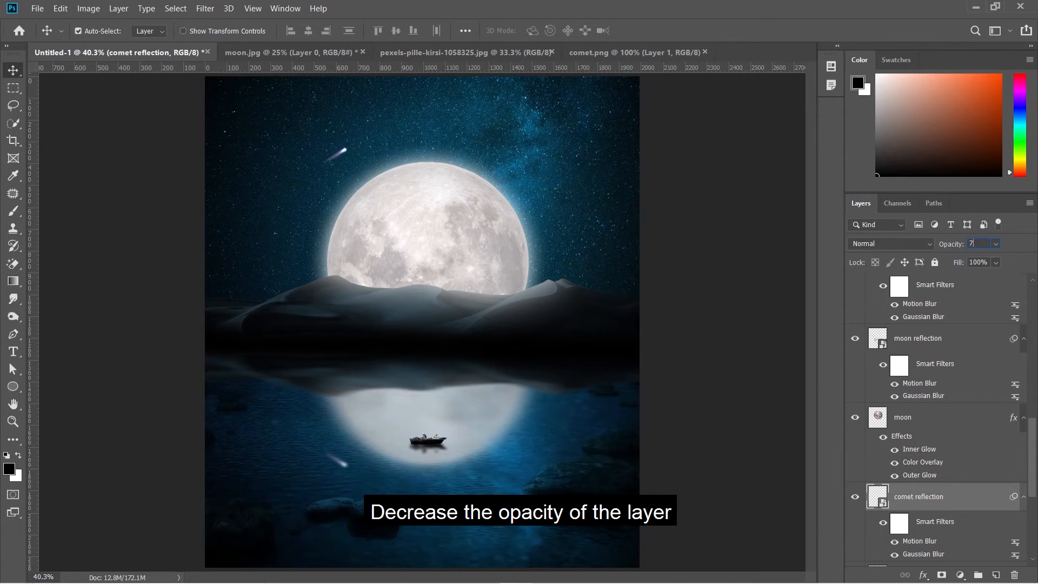
pyautogui.press('Return')
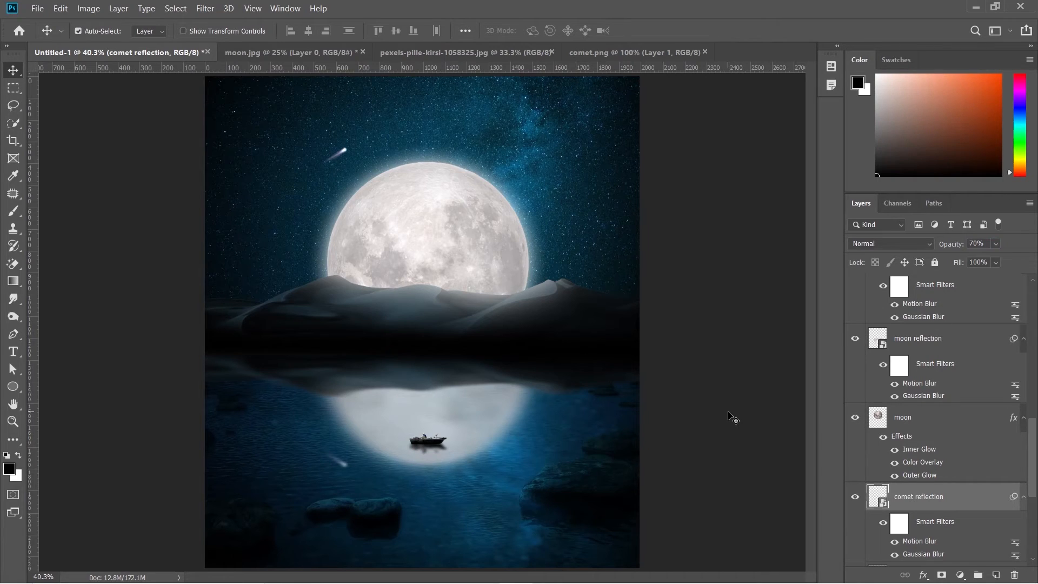
# Add a linear black-to-transparent Gradient Fill above the sky layer, removing the gradient's end colour stop and setting the angle to -90°.
pyautogui.scroll(-5, 938, 505)
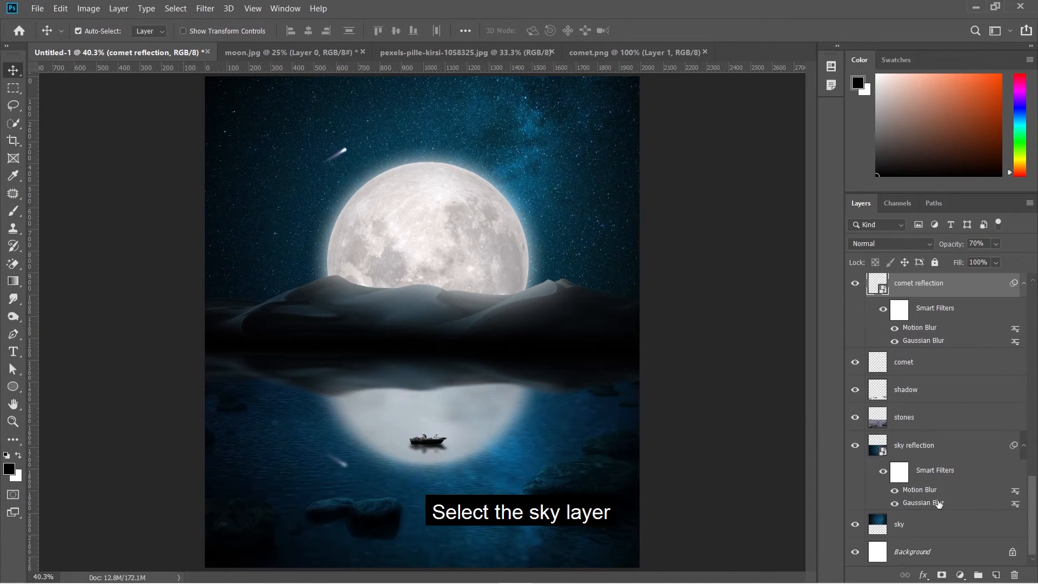
pyautogui.click(934, 529)
pyautogui.click(962, 576)
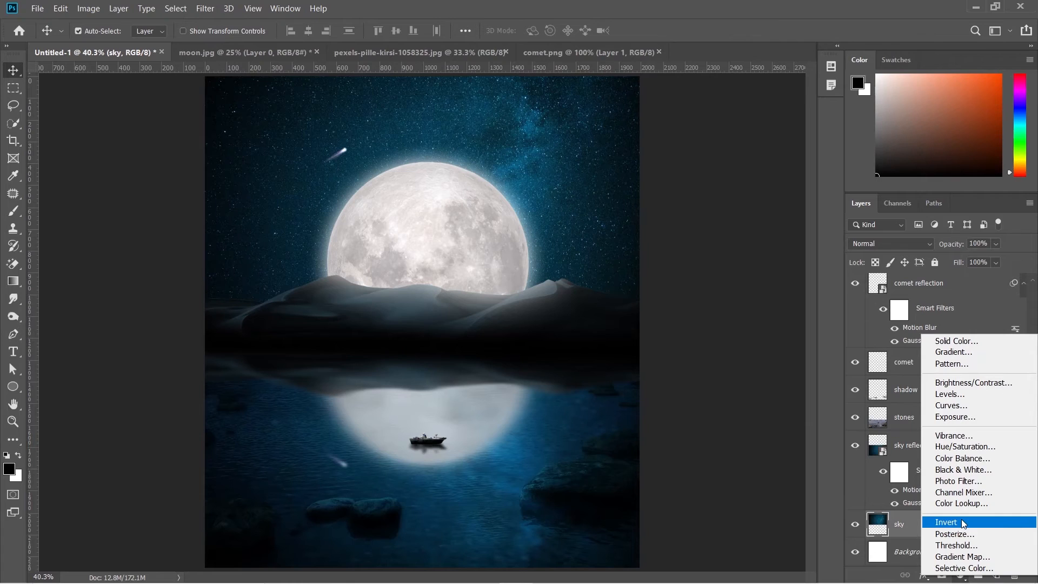
pyautogui.click(956, 352)
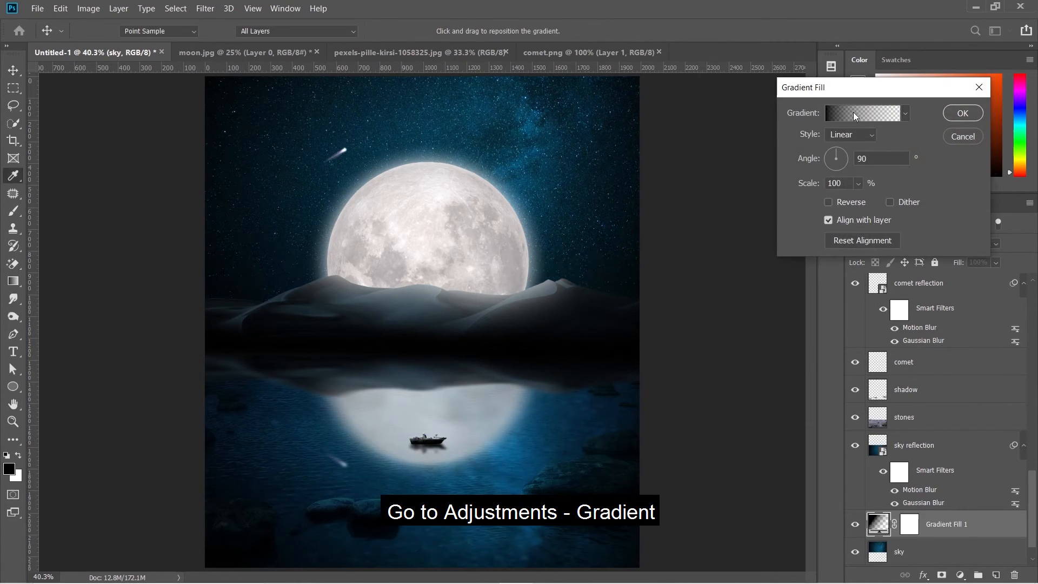
pyautogui.click(853, 112)
pyautogui.click(984, 263)
pyautogui.click(950, 320)
pyautogui.click(971, 45)
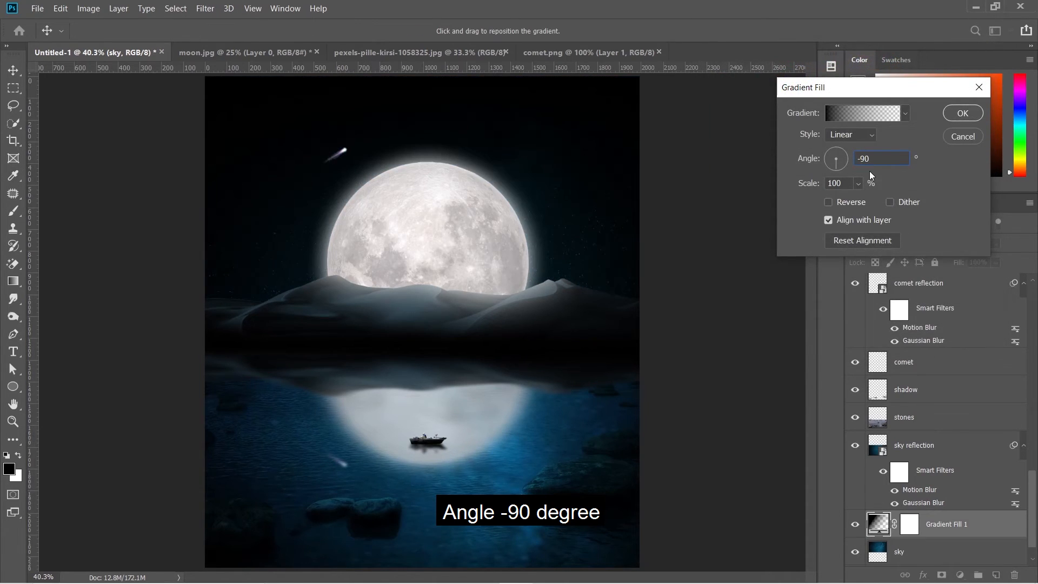
# Set the opacity of the gradient fill above the sky layer to 40%.
pyautogui.moveTo(1001, 245); pyautogui.dragTo(973, 258)
pyautogui.write('40')
pyautogui.press('Return')
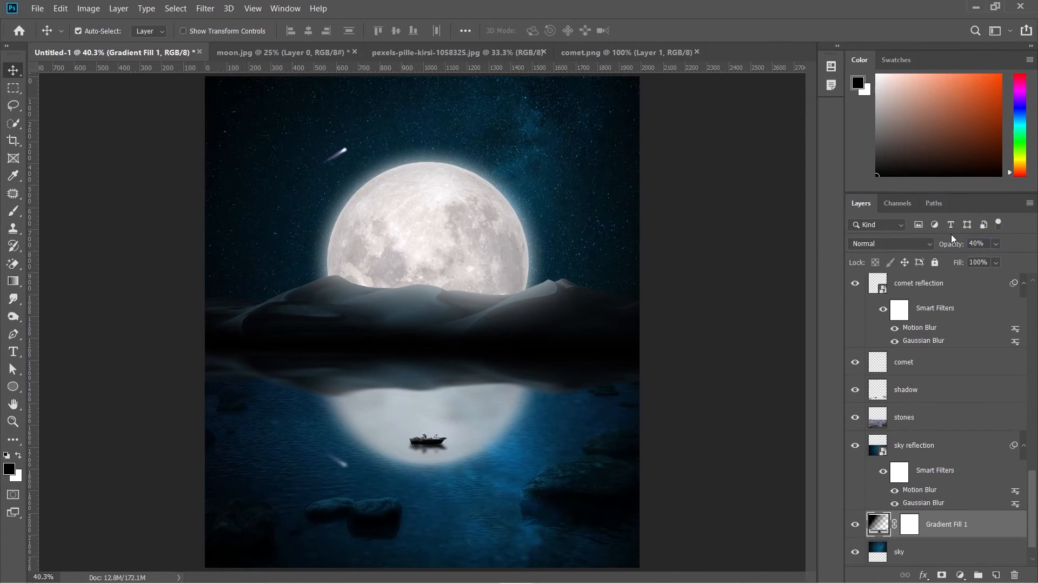
# Add a linear black-to-transparent Gradient Fill at 90° above the sky reflection layer.
pyautogui.click(926, 453)
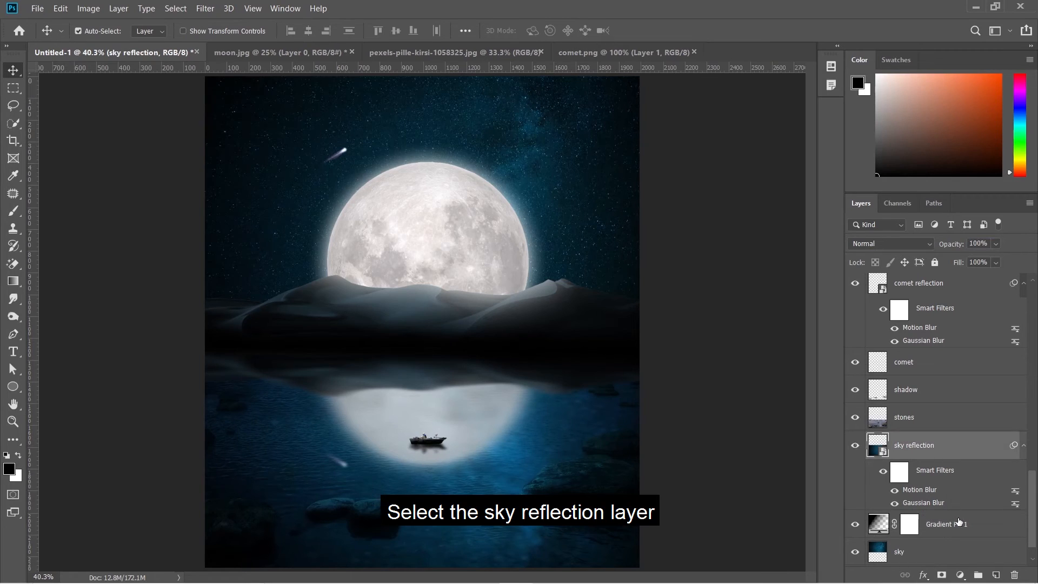
pyautogui.click(960, 575)
pyautogui.click(954, 347)
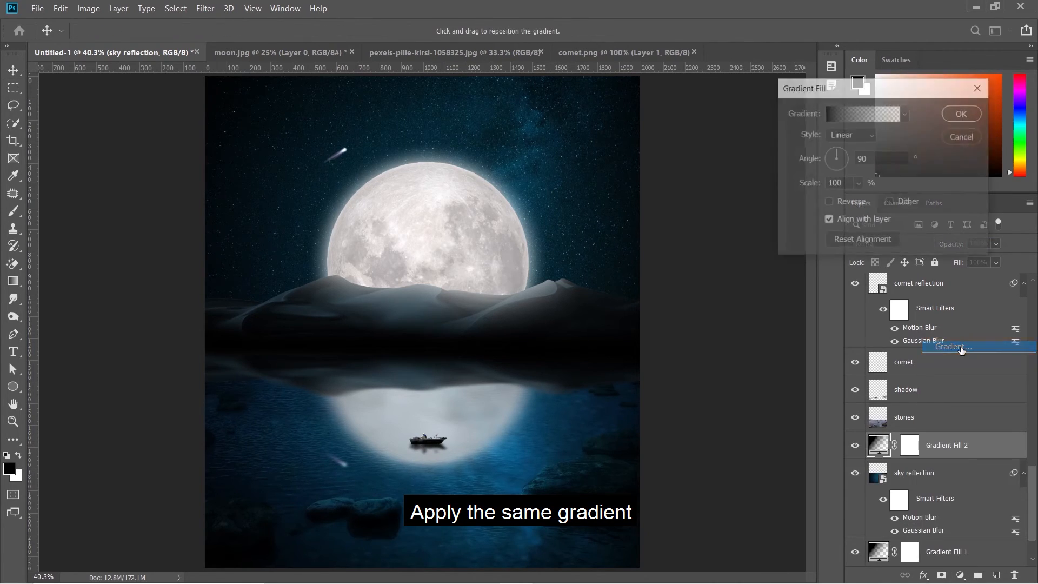
pyautogui.click(842, 119)
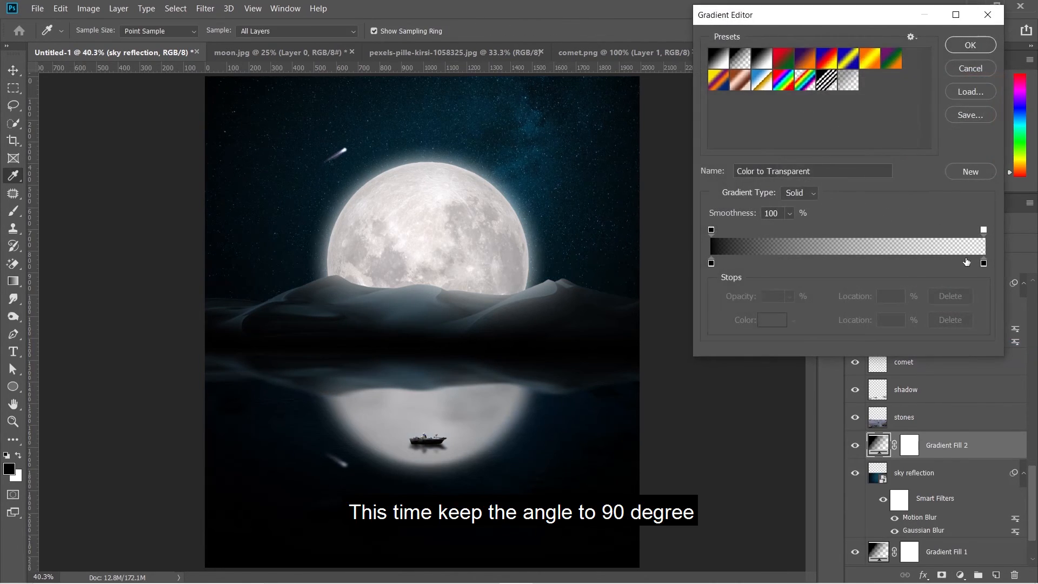
pyautogui.click(984, 263)
pyautogui.click(958, 47)
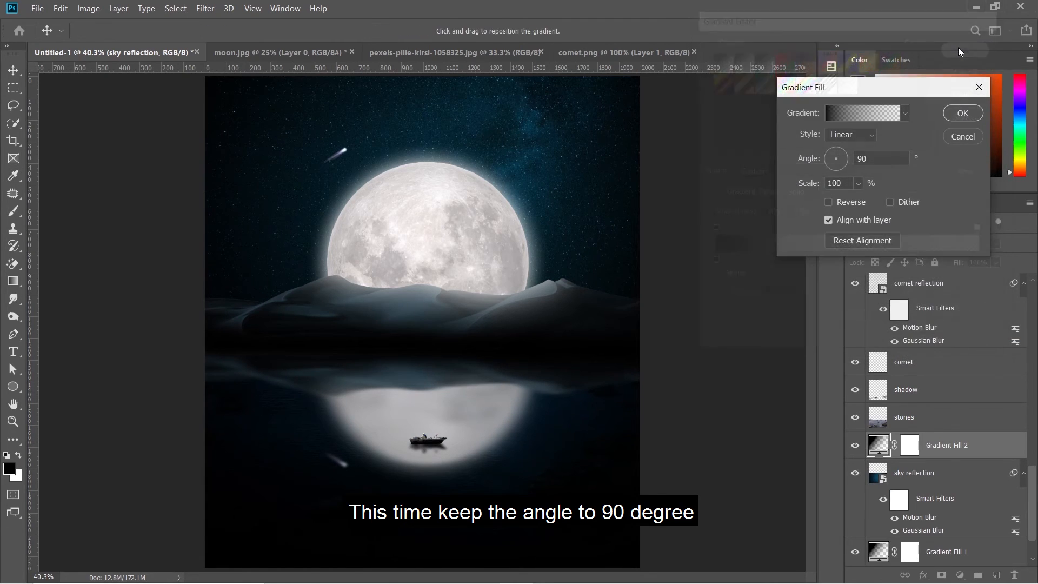
pyautogui.click(945, 111)
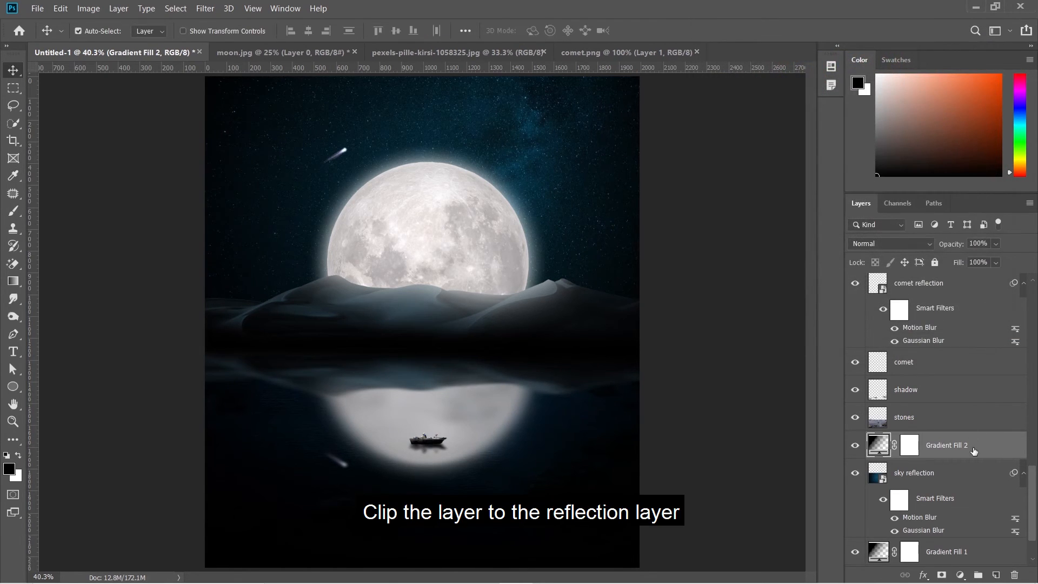
# Clip the gradient fill to the sky reflection layer and set its opacity to 20%.
pyautogui.rightClick(973, 448)
pyautogui.click(846, 278)
pyautogui.doubleClick(979, 244)
pyautogui.write('20')
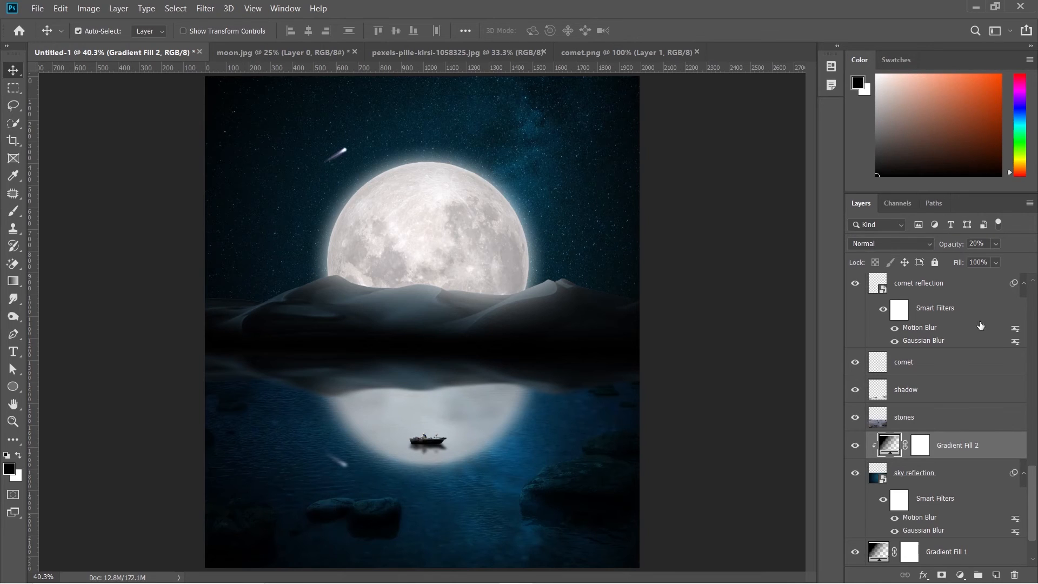
# Add a Color Lookup adjustment above the topmost light layer using the Soft_Warming.look 3DLUT file.
pyautogui.scroll(10, 968, 335)
pyautogui.scroll(5, 968, 335)
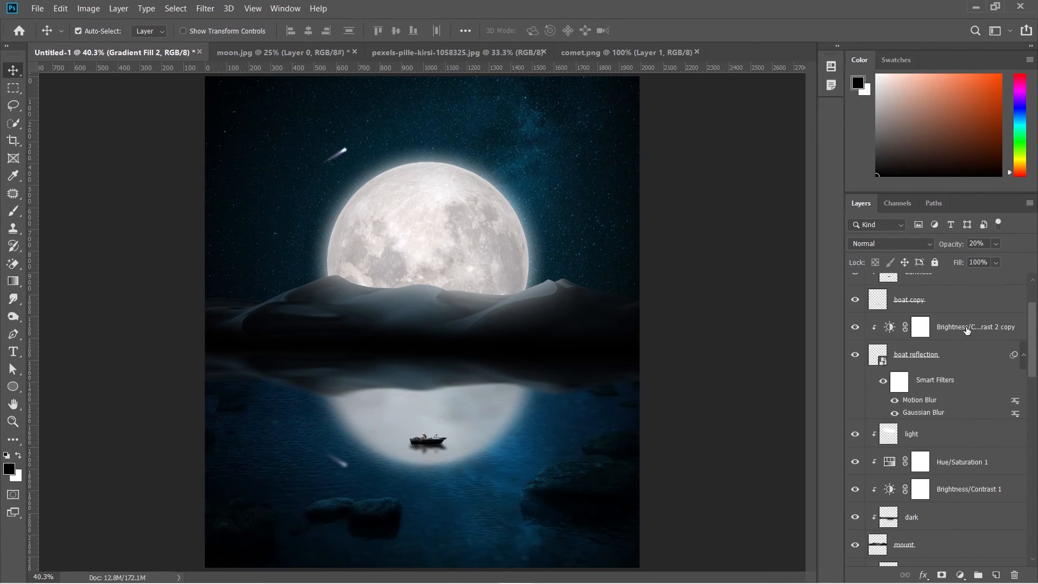
pyautogui.click(961, 287)
pyautogui.click(961, 574)
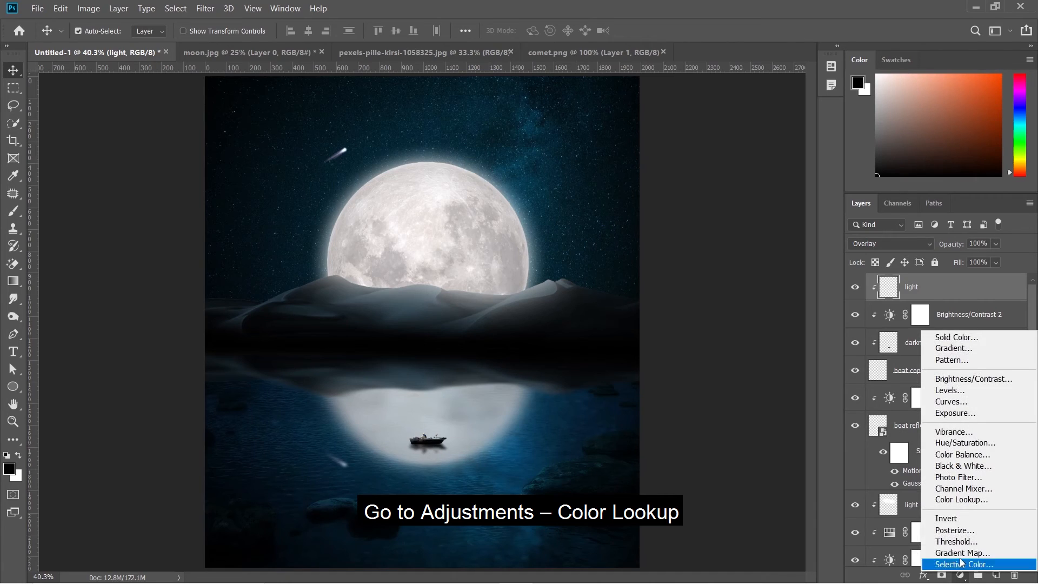
pyautogui.click(951, 500)
pyautogui.click(714, 182)
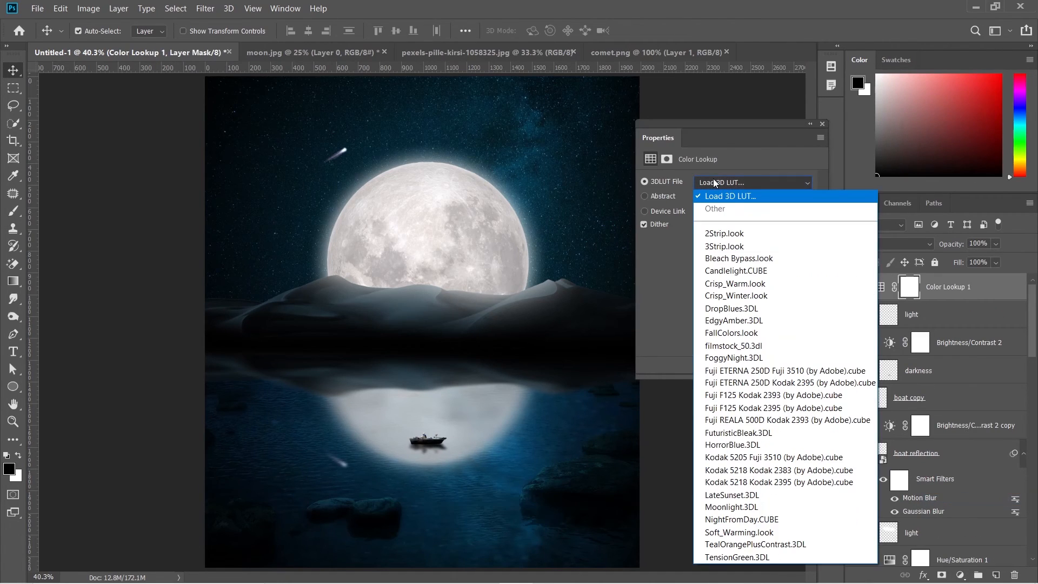
pyautogui.click(734, 528)
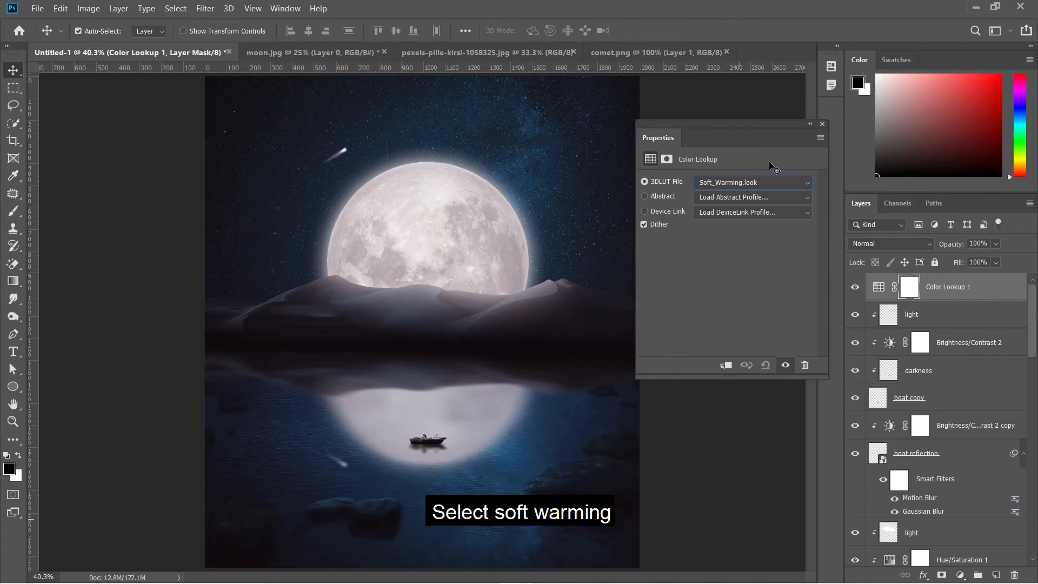
pyautogui.click(823, 124)
# Set the Color Lookup layer's opacity to 70% and toggle its visibility to compare the grading.
pyautogui.click(982, 243)
pyautogui.write('70')
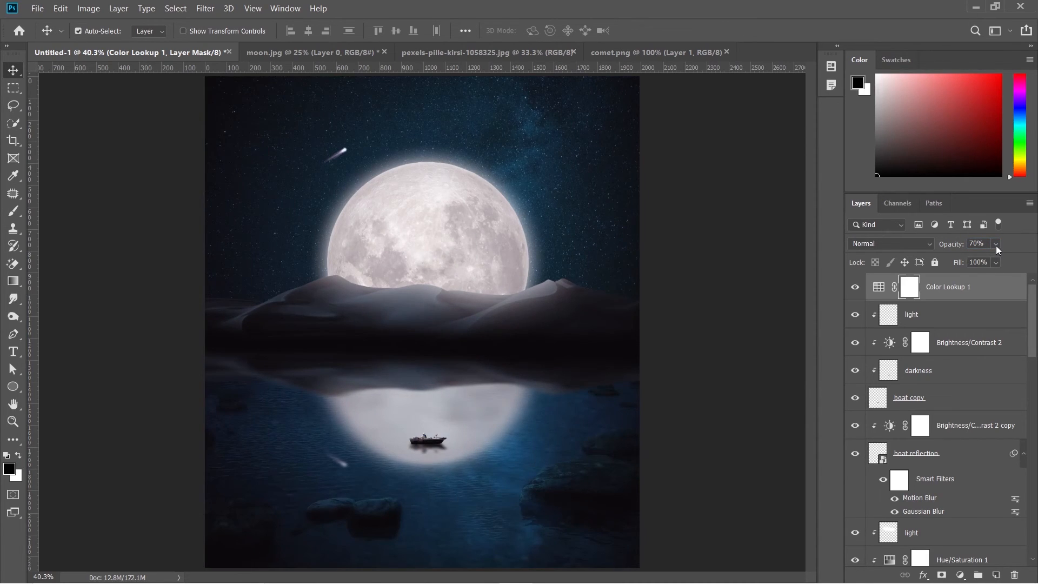
pyautogui.click(855, 287)
pyautogui.click(856, 288)
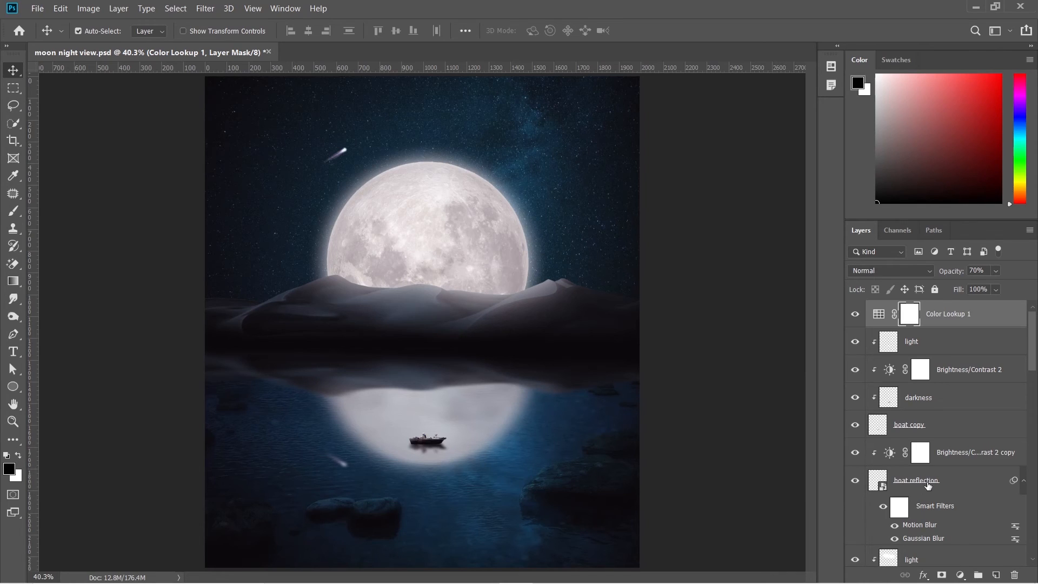
# Create a new empty layer directly above the light layer clipped to the mount reflection.
pyautogui.scroll(-5, 926, 487)
pyautogui.scroll(-3, 928, 485)
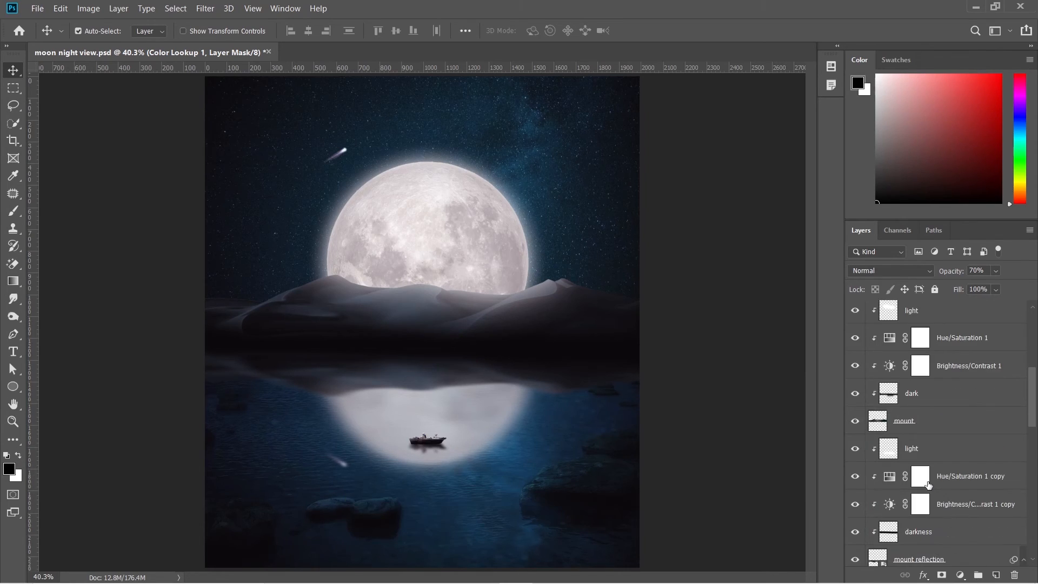
pyautogui.click(954, 457)
pyautogui.click(996, 575)
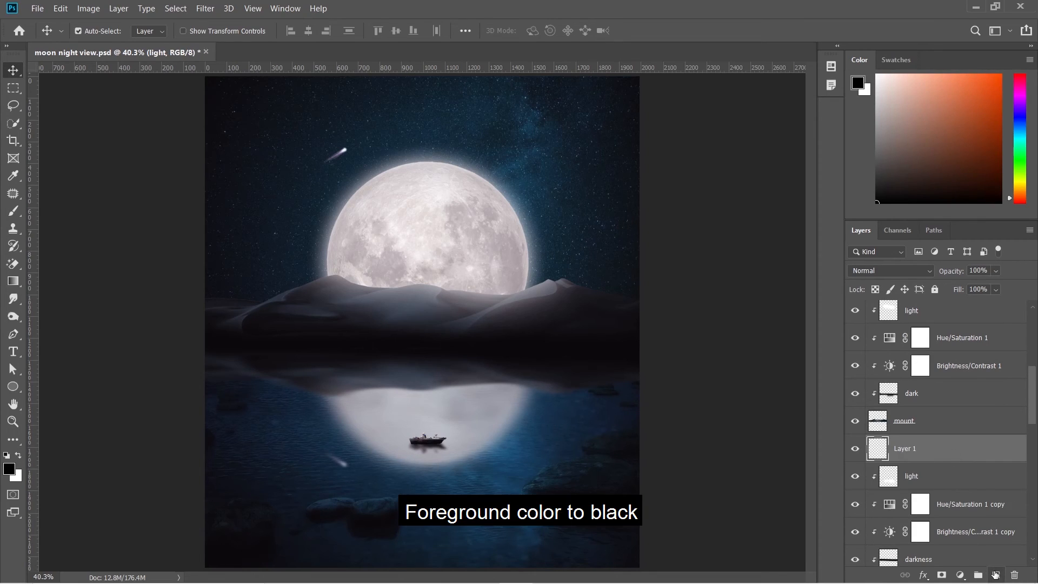
# Darken the outer edges of the water below the dunes on the new layer with a soft black 500–600 pixel brush at 60% opacity.
pyautogui.press('b')
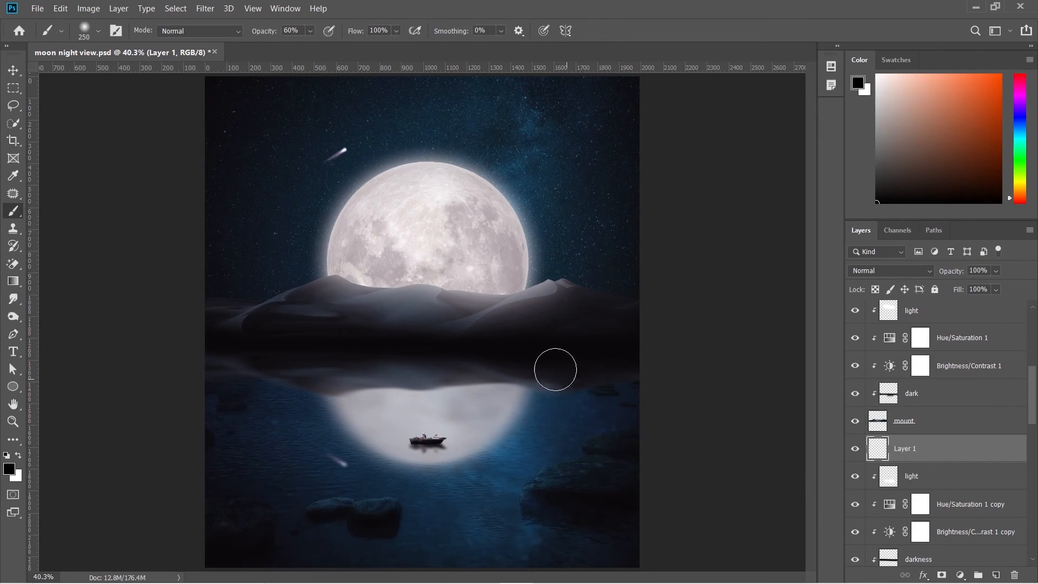
pyautogui.press(']')
pyautogui.press(']')
pyautogui.press(']')
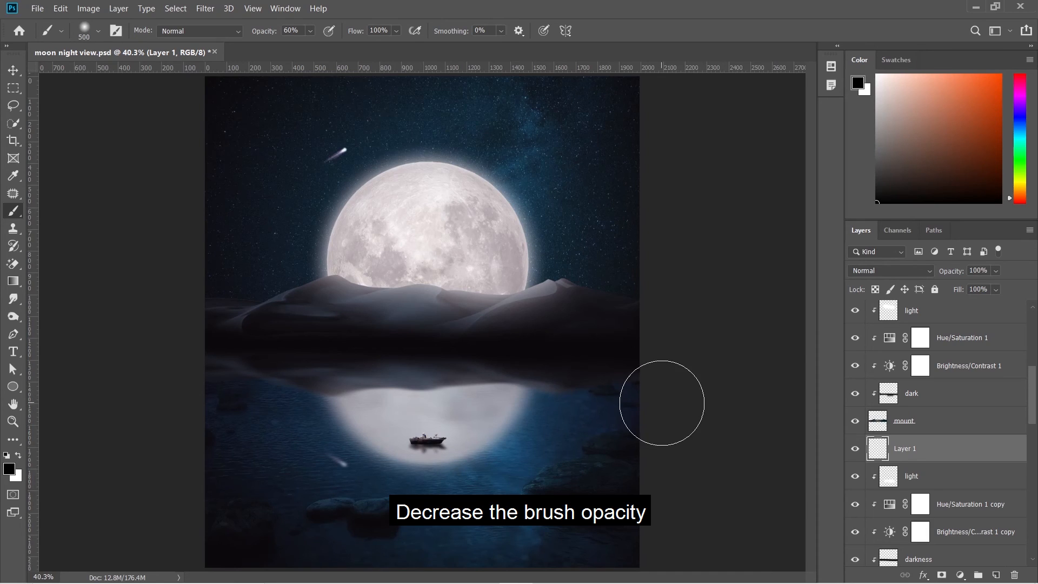
pyautogui.press(']')
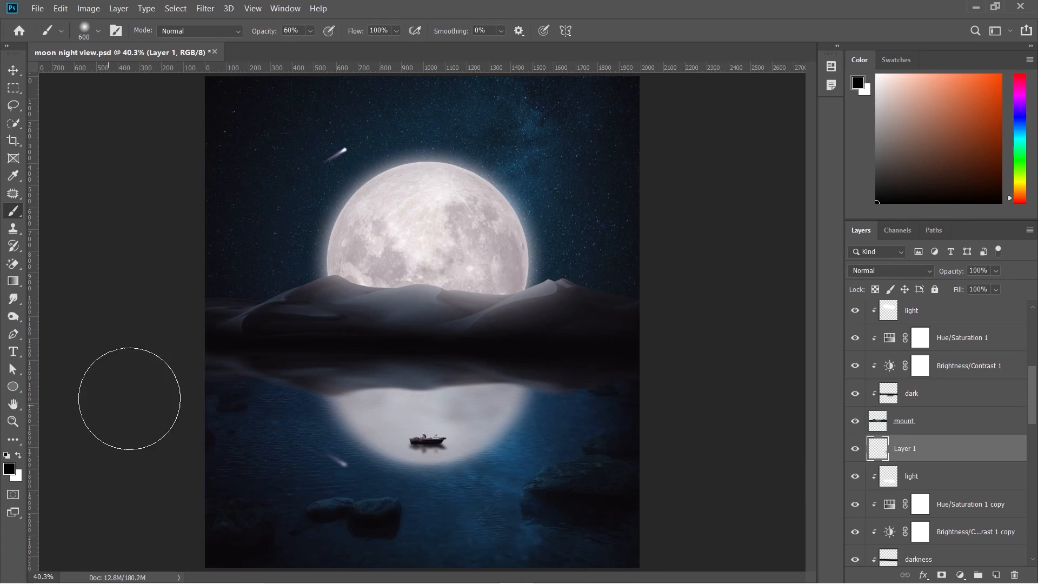
pyautogui.press('[')
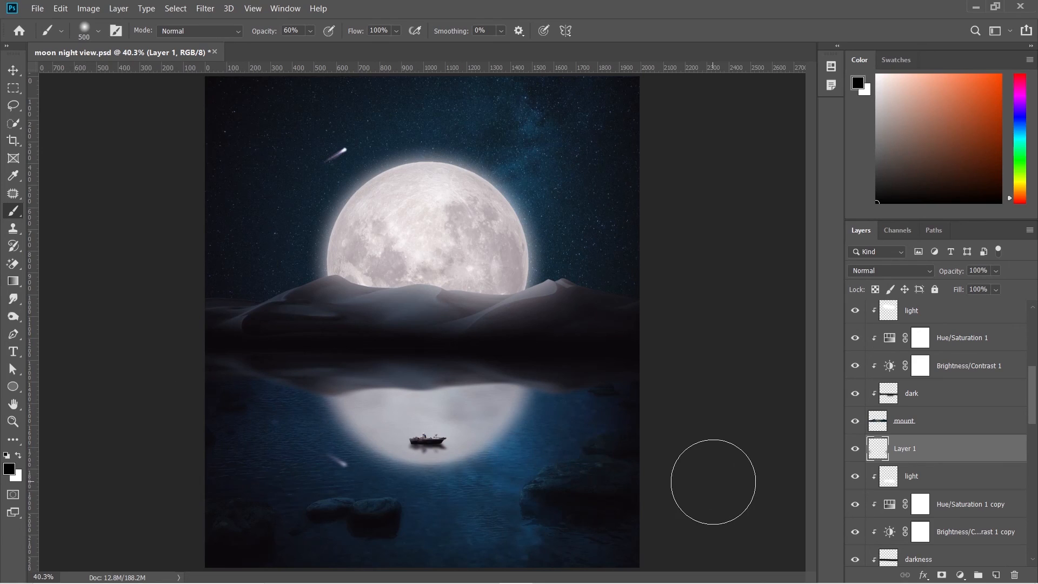
pyautogui.press('v')
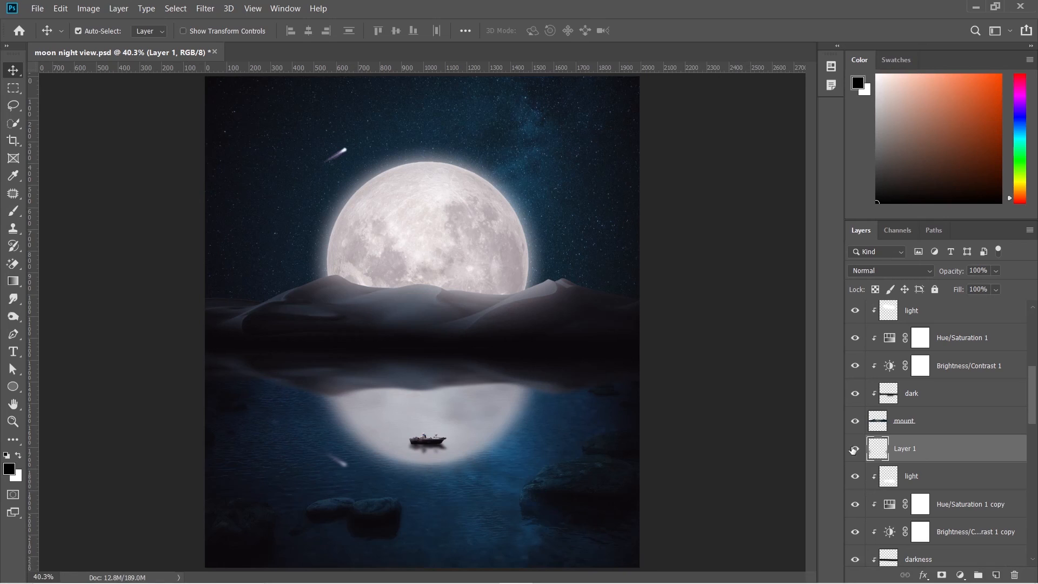
# Set the black brush to 41% opacity and 600 pixels for softer shading along the water's outer edges.
pyautogui.press('b')
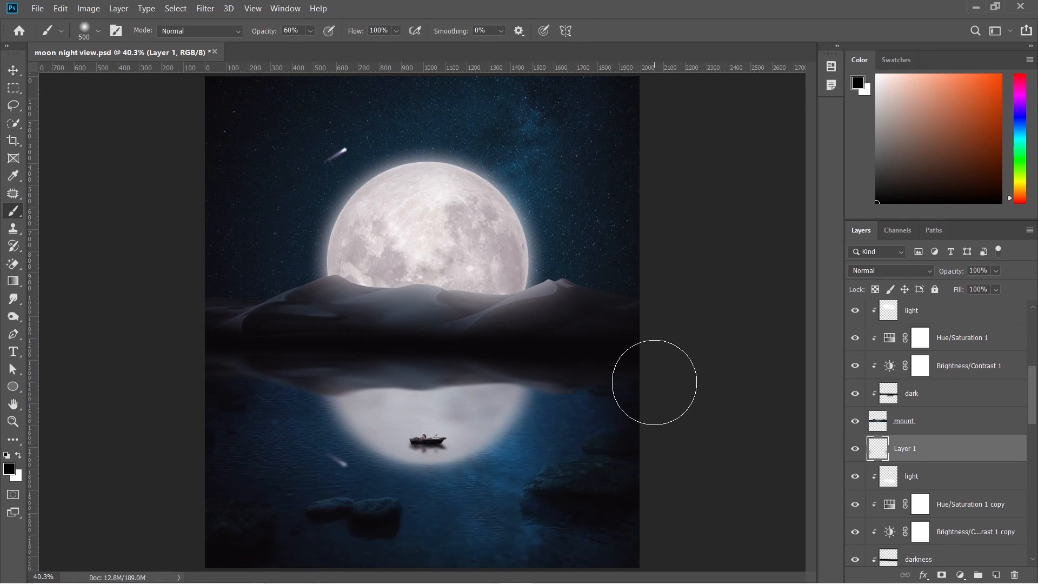
pyautogui.moveTo(266, 33); pyautogui.dragTo(251, 34)
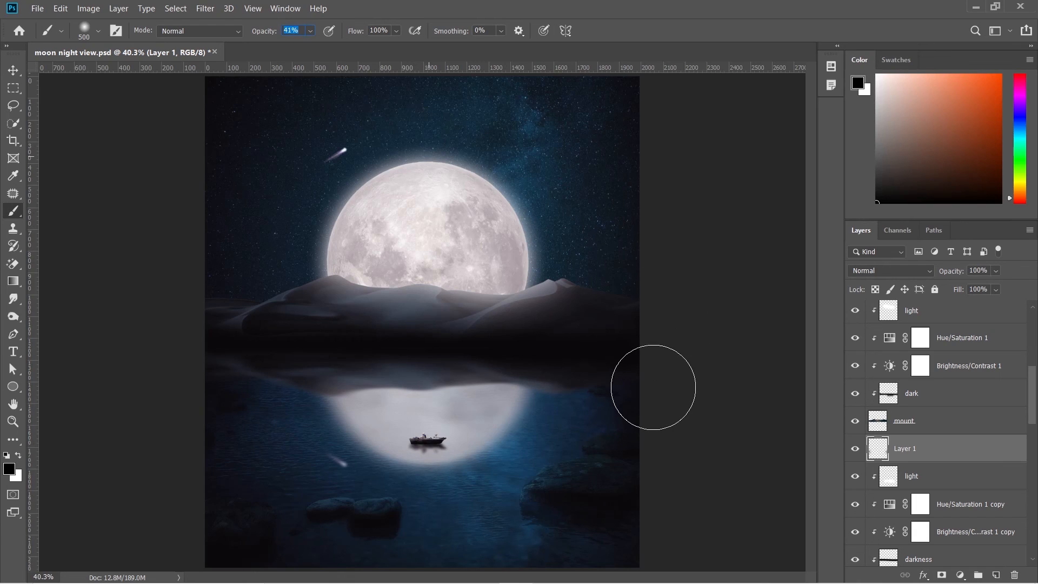
pyautogui.press('Return')
pyautogui.press(']')
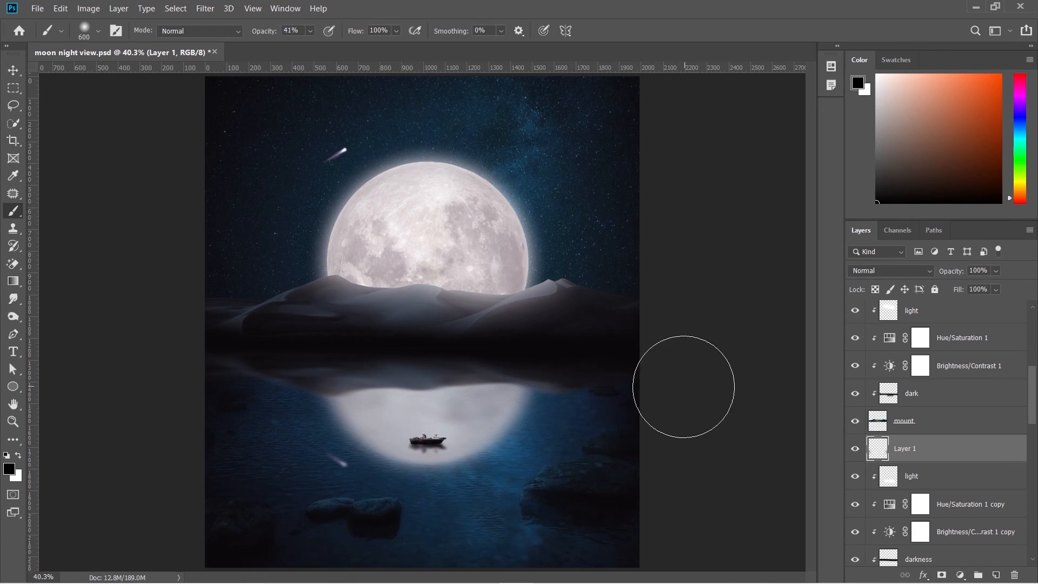